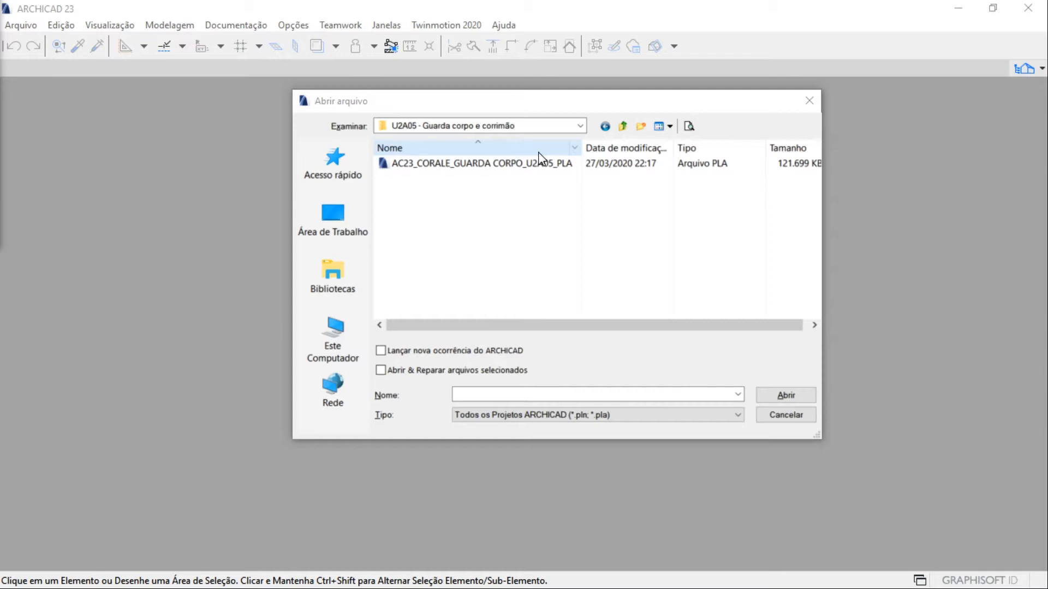
Open the AC23_CORALE_GUARDA CORPO_U2A05_PLA archive project, reading elements directly from the archive and keeping the LAND4 extension data
{"action": "double_click", "coordinate": [494, 164]}
{"action": "left_click", "coordinate": [613, 247]}
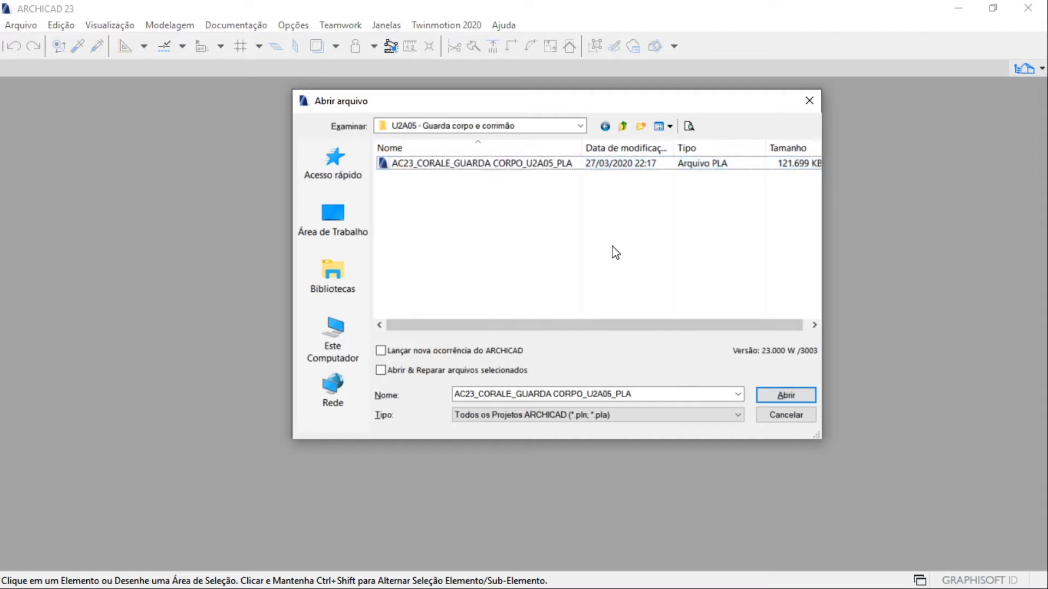
{"action": "left_click", "coordinate": [540, 165]}
{"action": "left_click", "coordinate": [777, 394]}
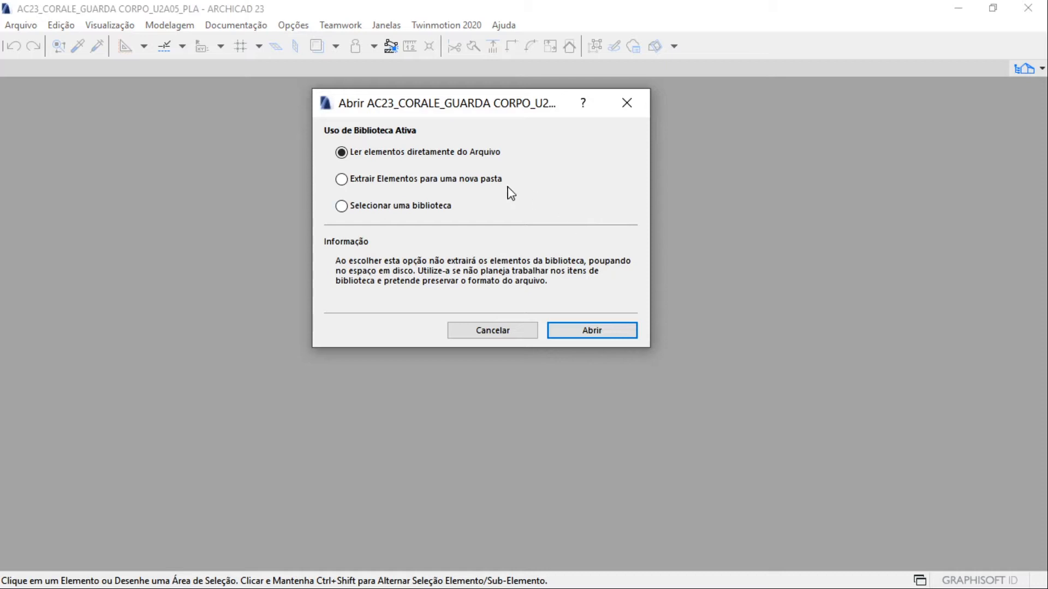
{"action": "left_click", "coordinate": [588, 329]}
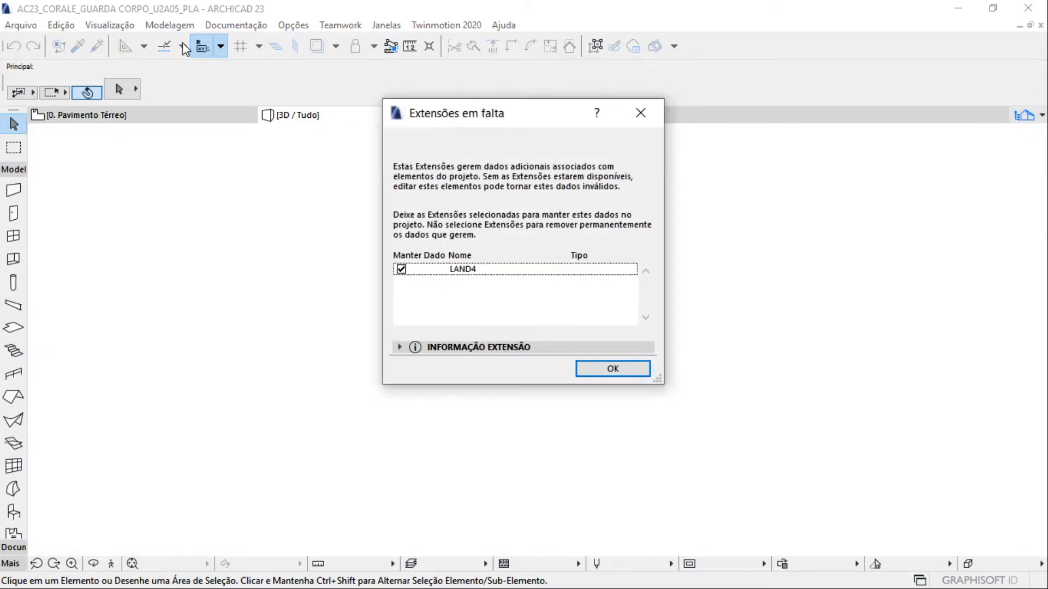
{"action": "left_click", "coordinate": [651, 116]}
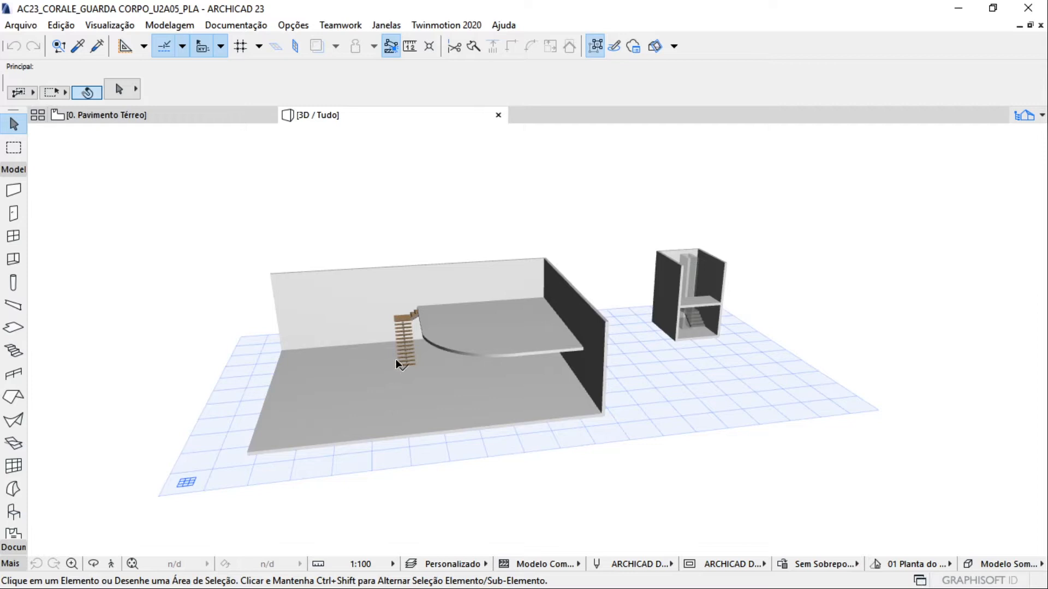
Examine the open-tread wooden stair, the curved mezzanine slab and the separate enclosed stair in the 3D model
{"action": "mouse_move", "coordinate": [398, 358]}
{"action": "scroll", "coordinate": [367, 300], "scroll_direction": "up", "scroll_amount": 8}
{"action": "middle_click_drag", "start_coordinate": [394, 293], "coordinate": [589, 314], "text": "shift"}
{"action": "scroll", "coordinate": [332, 316], "scroll_direction": "down", "scroll_amount": 3}
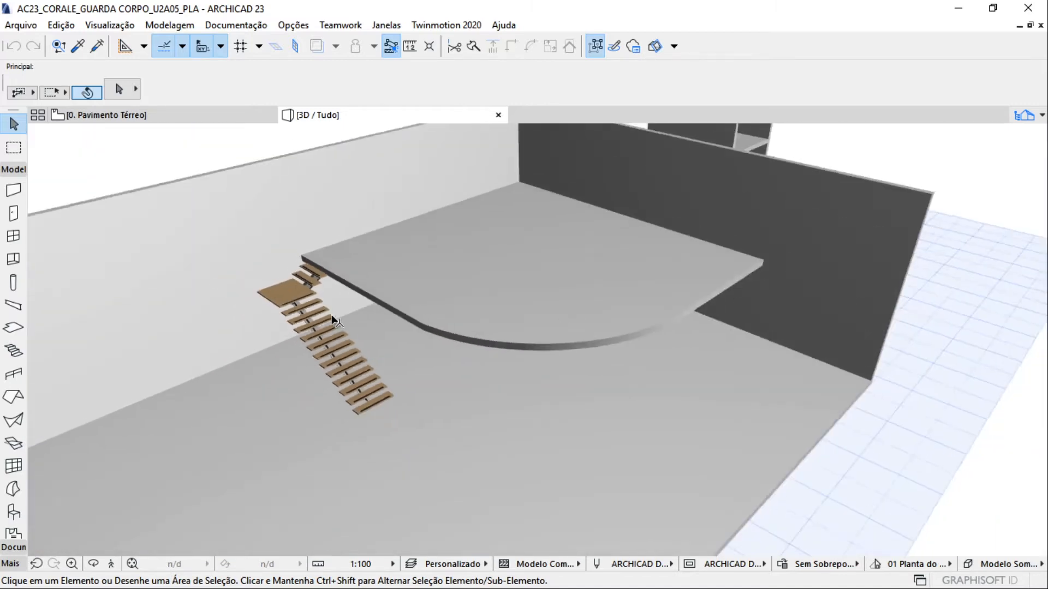
{"action": "scroll", "coordinate": [333, 316], "scroll_direction": "down", "scroll_amount": 4}
{"action": "middle_click_drag", "start_coordinate": [393, 277], "coordinate": [650, 234], "text": "shift"}
{"action": "scroll", "coordinate": [868, 210], "scroll_direction": "up", "scroll_amount": 6}
{"action": "middle_click_drag", "start_coordinate": [816, 243], "coordinate": [468, 450], "text": "shift"}
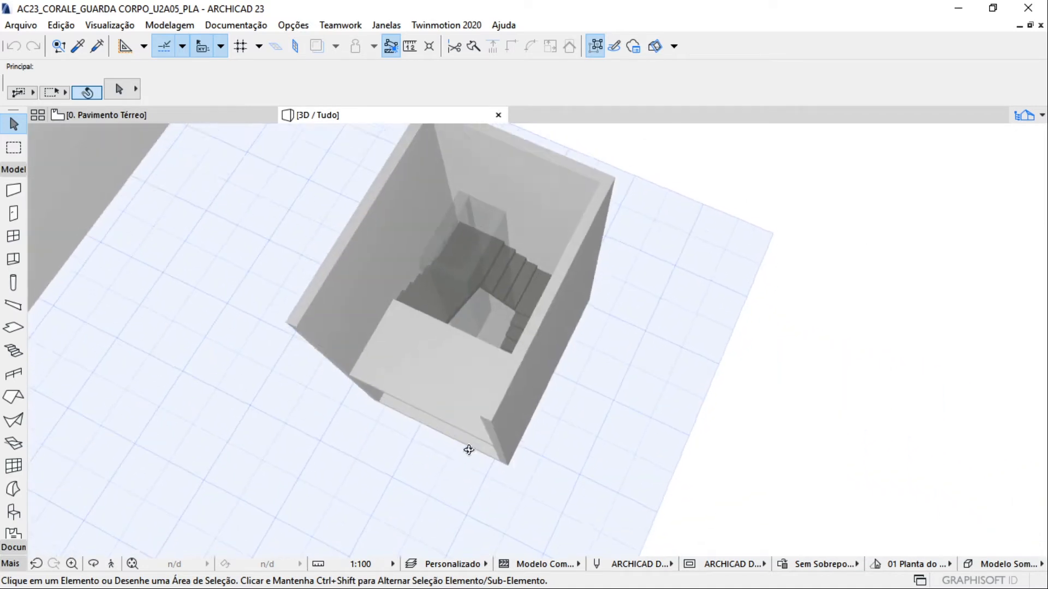
{"action": "left_click_drag", "start_coordinate": [0, 0], "coordinate": [0, 0]}
{"action": "middle_click_drag", "start_coordinate": [468, 450], "coordinate": [596, 287], "text": "shift"}
{"action": "scroll", "coordinate": [467, 416], "scroll_direction": "down", "scroll_amount": 4}
{"action": "middle_click_drag", "start_coordinate": [467, 416], "coordinate": [621, 270]}
{"action": "scroll", "coordinate": [621, 270], "scroll_direction": "down", "scroll_amount": 2}
{"action": "middle_click_drag", "start_coordinate": [262, 315], "coordinate": [182, 434]}
{"action": "scroll", "coordinate": [252, 344], "scroll_direction": "up", "scroll_amount": 4}
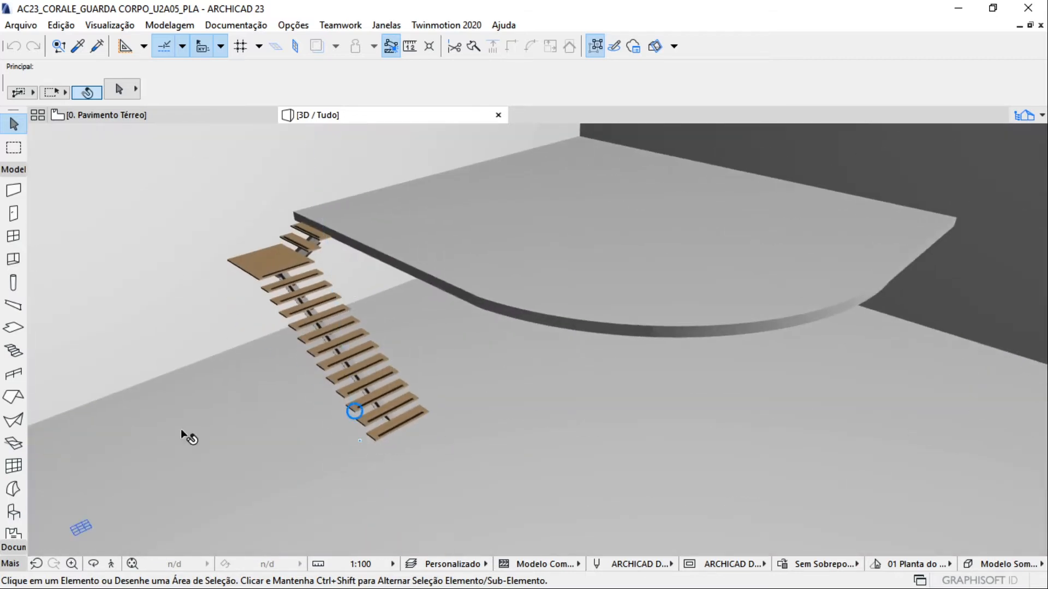
Activate the Railing tool and open its default settings
{"action": "left_click", "coordinate": [12, 375]}
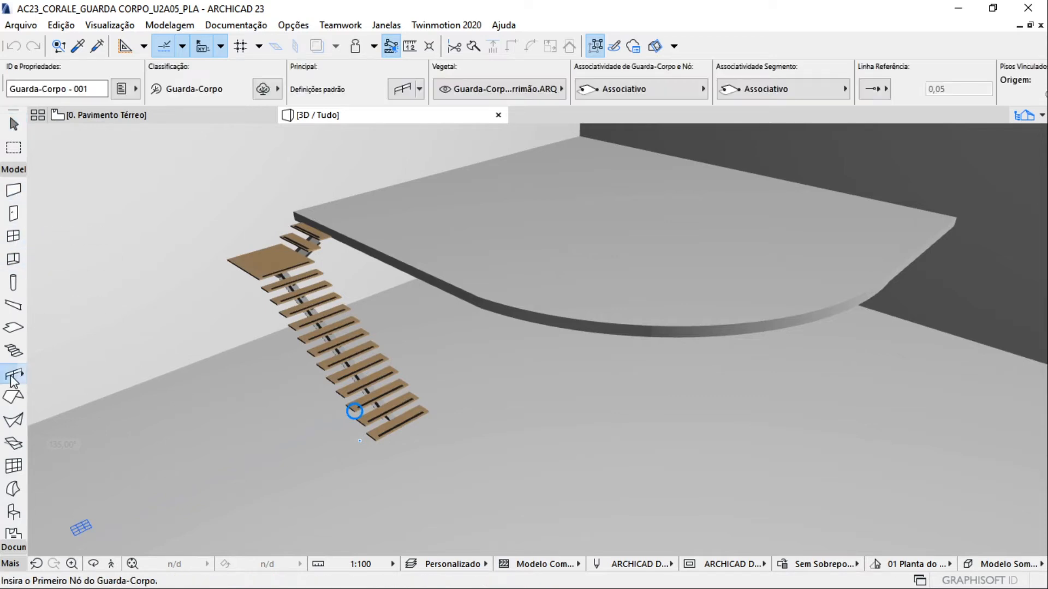
{"action": "left_click", "coordinate": [401, 90]}
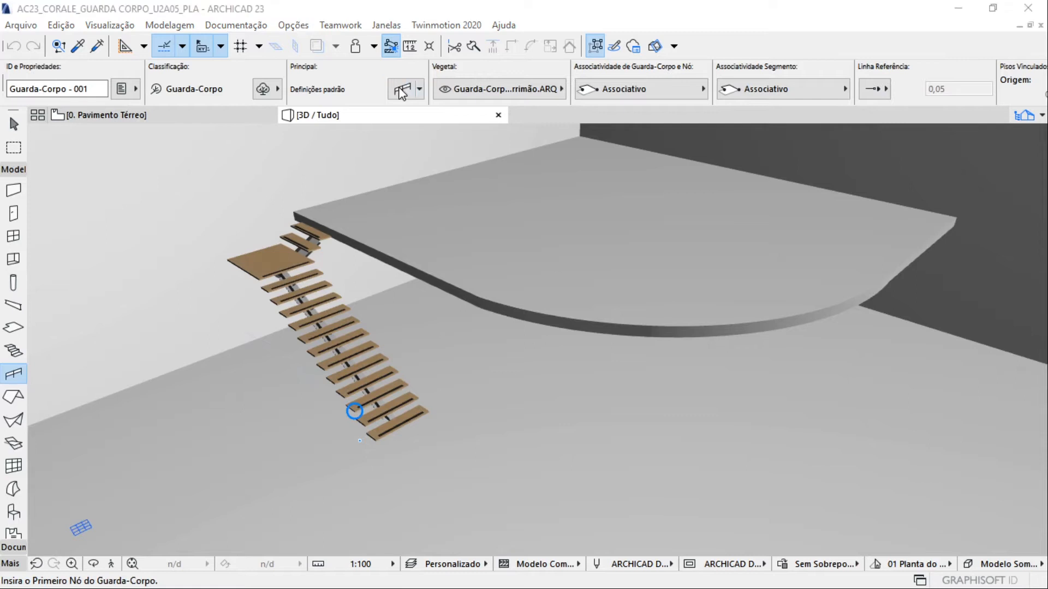
{"action": "left_click_drag", "start_coordinate": [469, 122], "coordinate": [468, 22]}
{"action": "left_click_drag", "start_coordinate": [616, 349], "coordinate": [649, 548]}
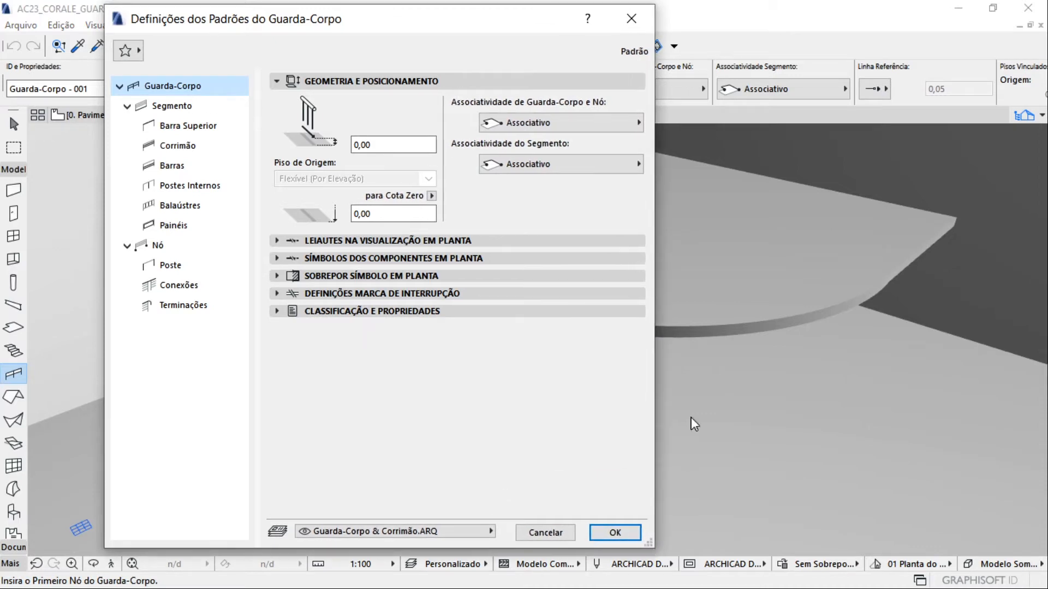
Examine the railing's associativity options and its two elevation offset values under geometry and positioning
{"action": "left_click", "coordinate": [628, 122]}
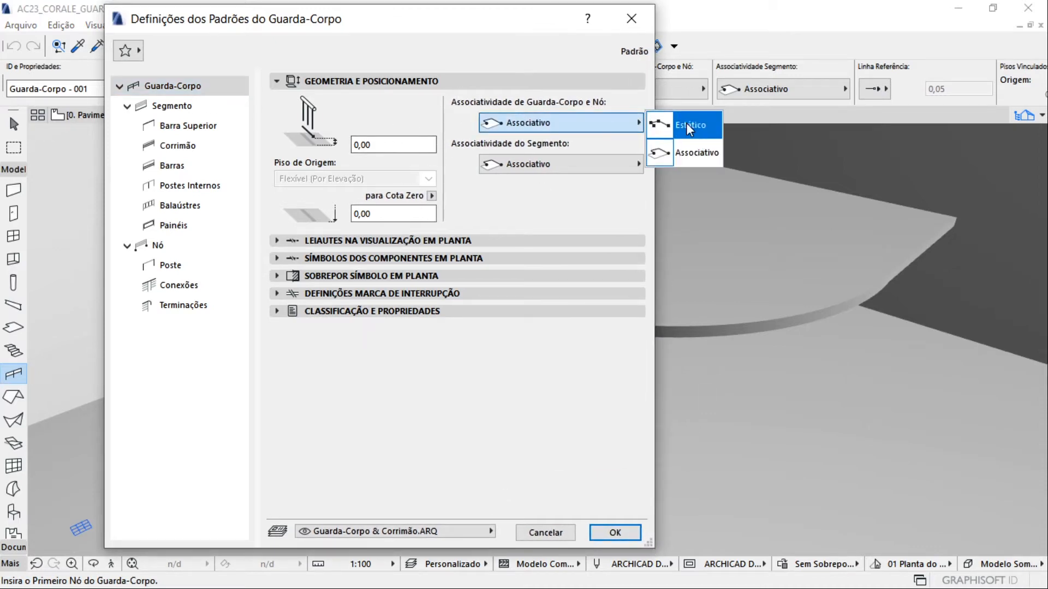
{"action": "left_click", "coordinate": [583, 126]}
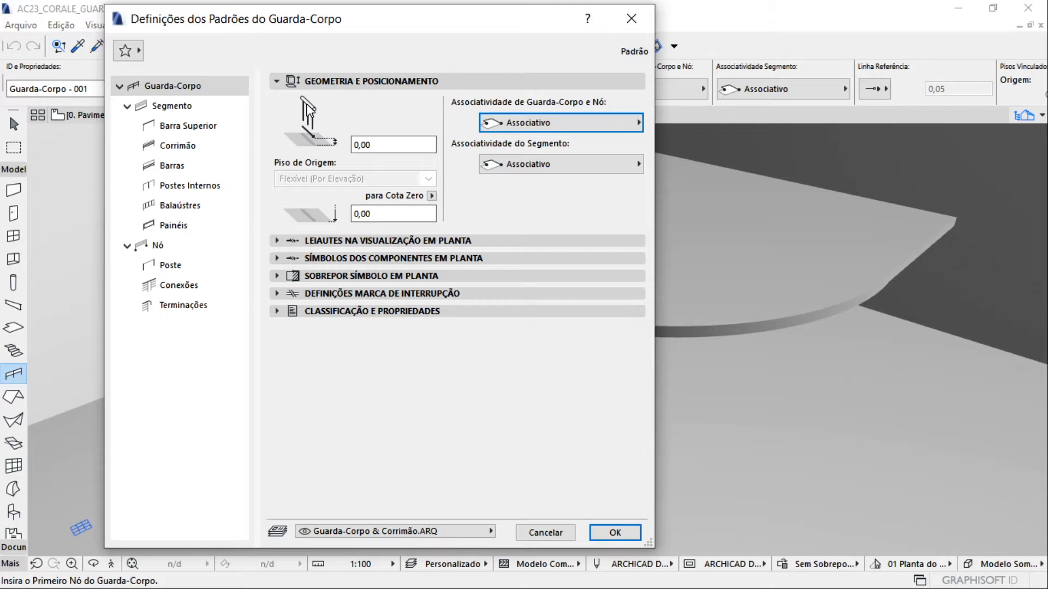
{"action": "left_click_drag", "start_coordinate": [404, 144], "coordinate": [304, 139]}
{"action": "left_click_drag", "start_coordinate": [420, 218], "coordinate": [322, 214]}
{"action": "left_click_drag", "start_coordinate": [388, 144], "coordinate": [329, 150]}
{"action": "left_click_drag", "start_coordinate": [397, 219], "coordinate": [328, 214]}
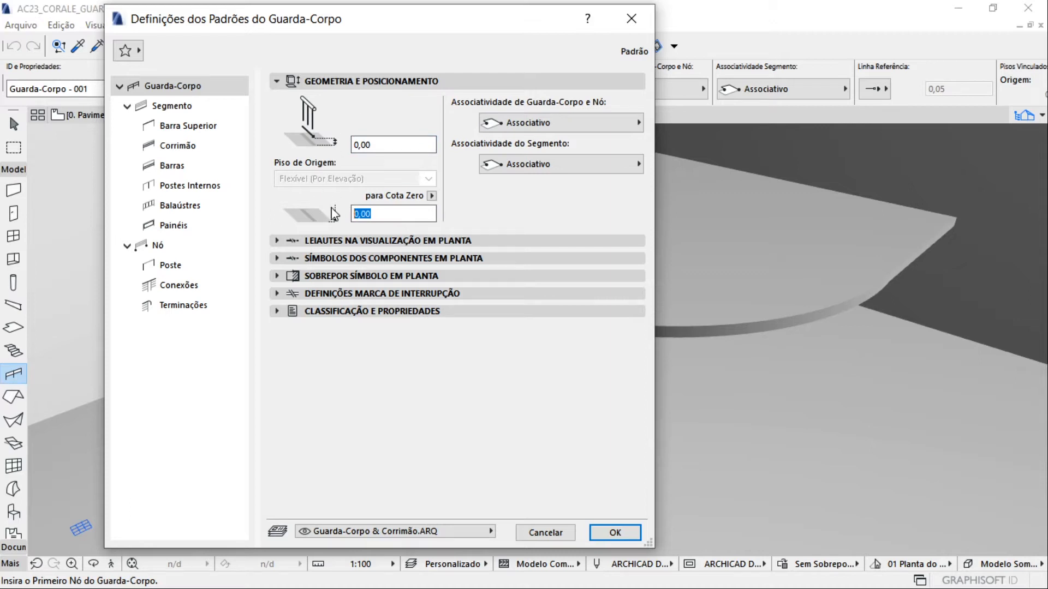
{"action": "left_click_drag", "start_coordinate": [392, 145], "coordinate": [299, 151]}
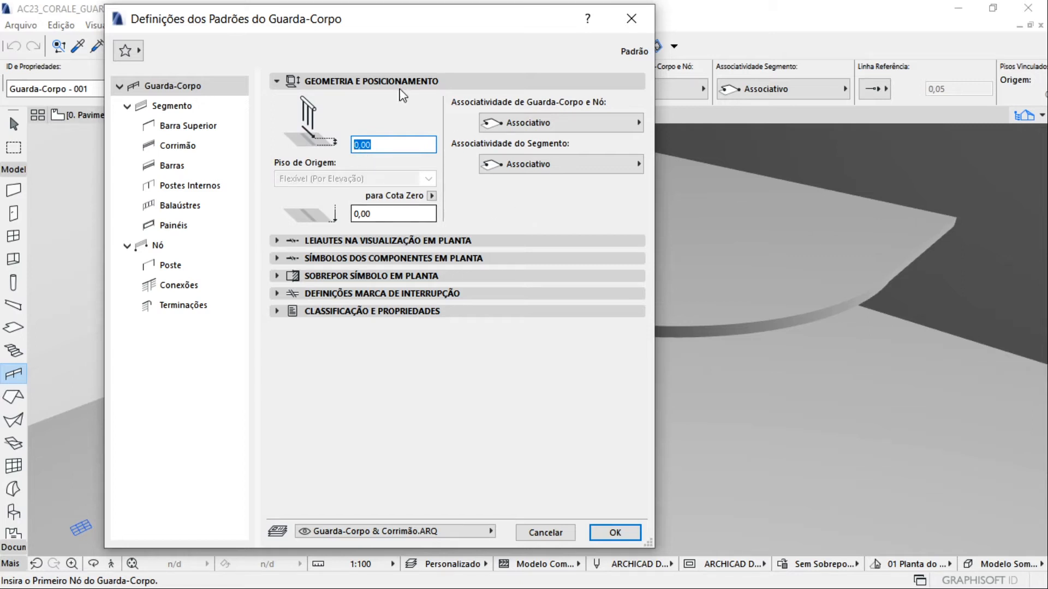
Review the railing's floor plan story display options and the component symbols available without the Model View Options override
{"action": "left_click", "coordinate": [326, 242]}
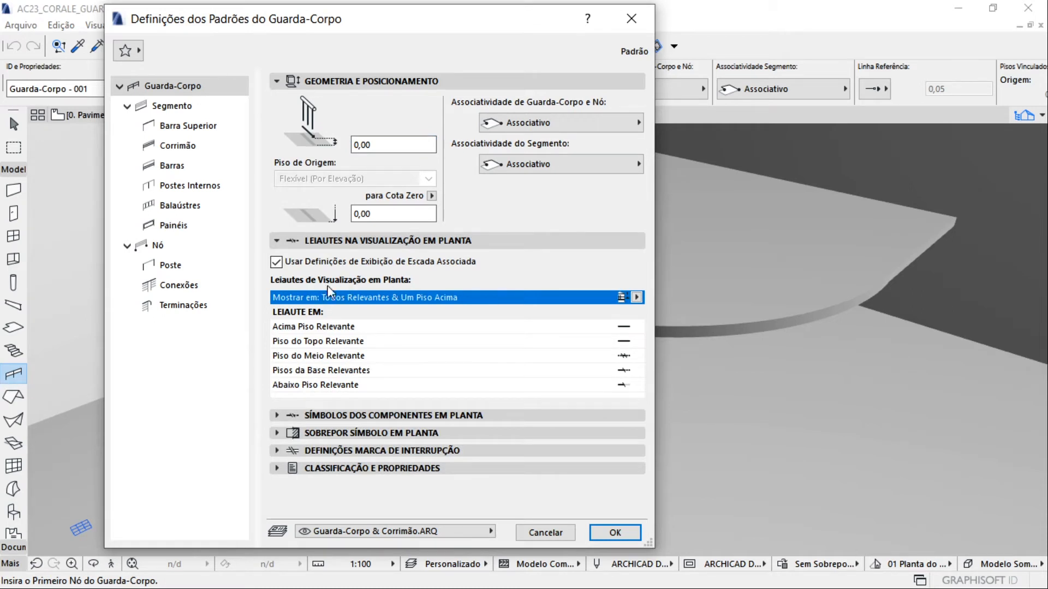
{"action": "left_click", "coordinate": [636, 296]}
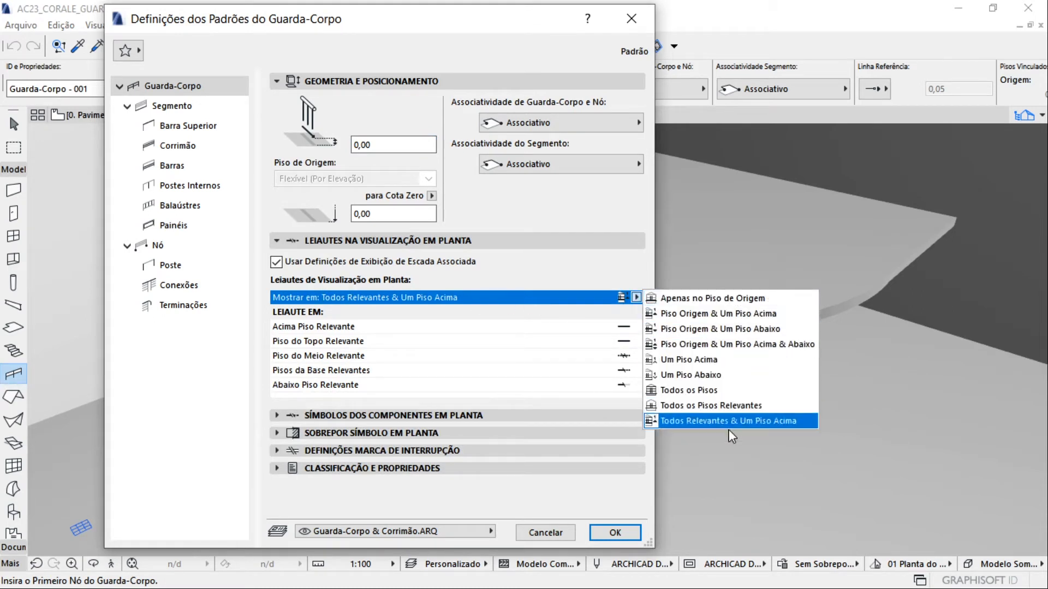
{"action": "left_click", "coordinate": [570, 304]}
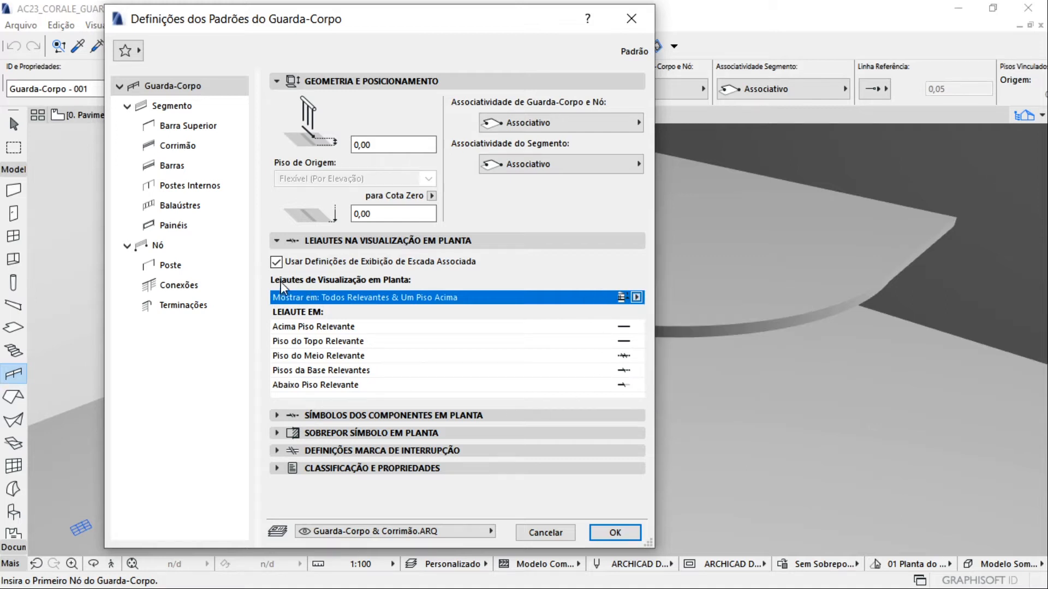
{"action": "left_click", "coordinate": [338, 416]}
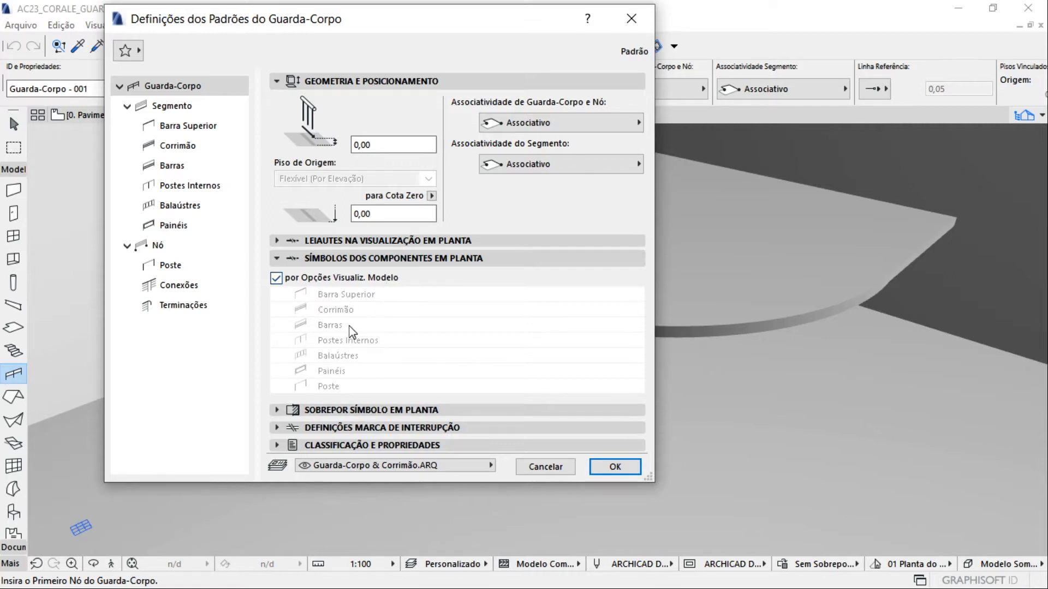
{"action": "left_click", "coordinate": [276, 278]}
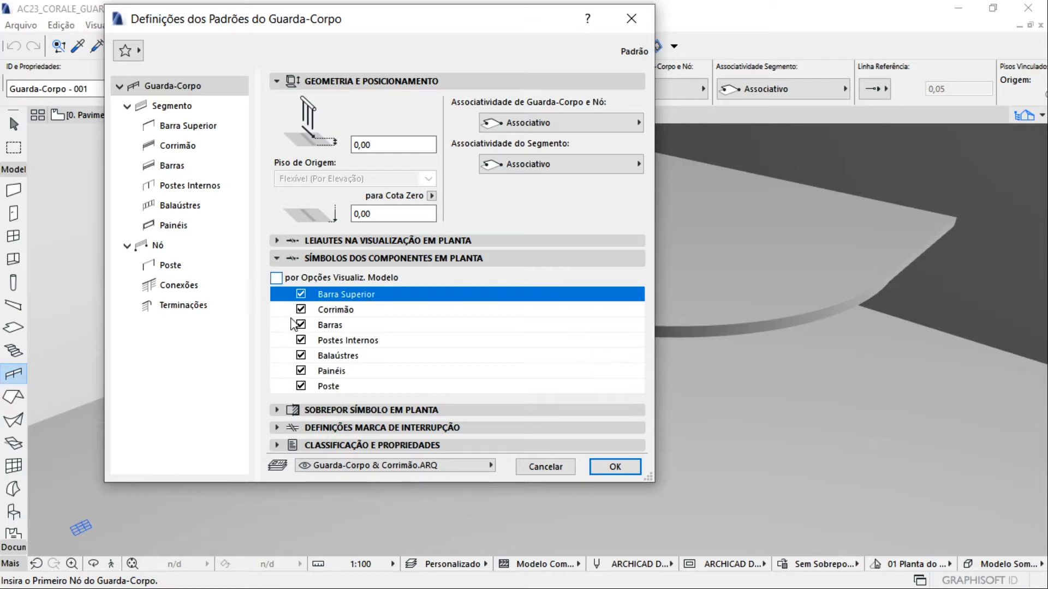
{"action": "left_click", "coordinate": [277, 278]}
Review the remaining railing default sections, from floor plan symbol override through classification and properties
{"action": "left_click", "coordinate": [306, 410]}
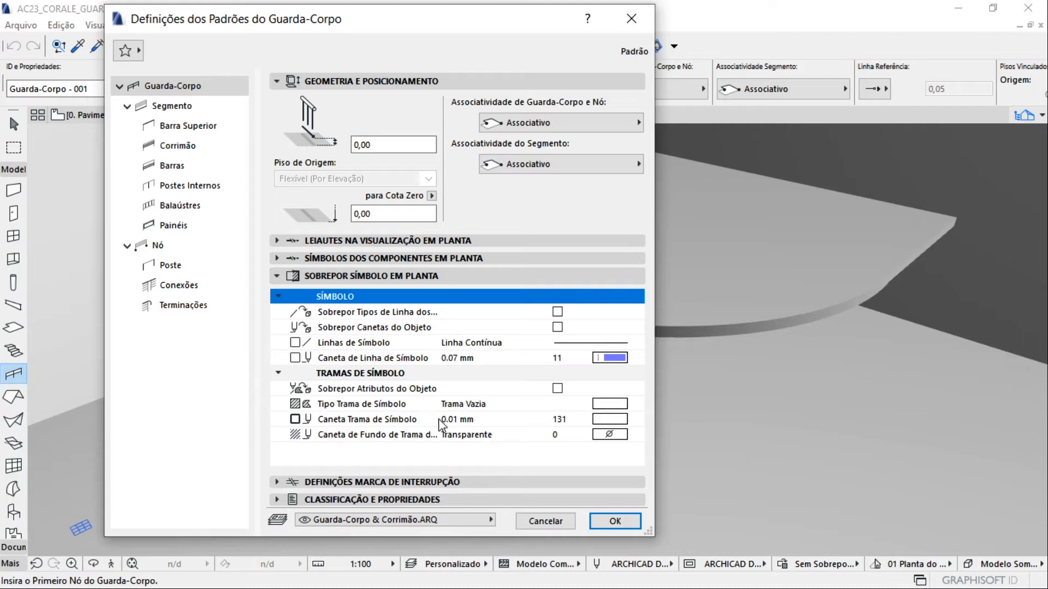
{"action": "left_click", "coordinate": [277, 276]}
{"action": "left_click", "coordinate": [278, 294]}
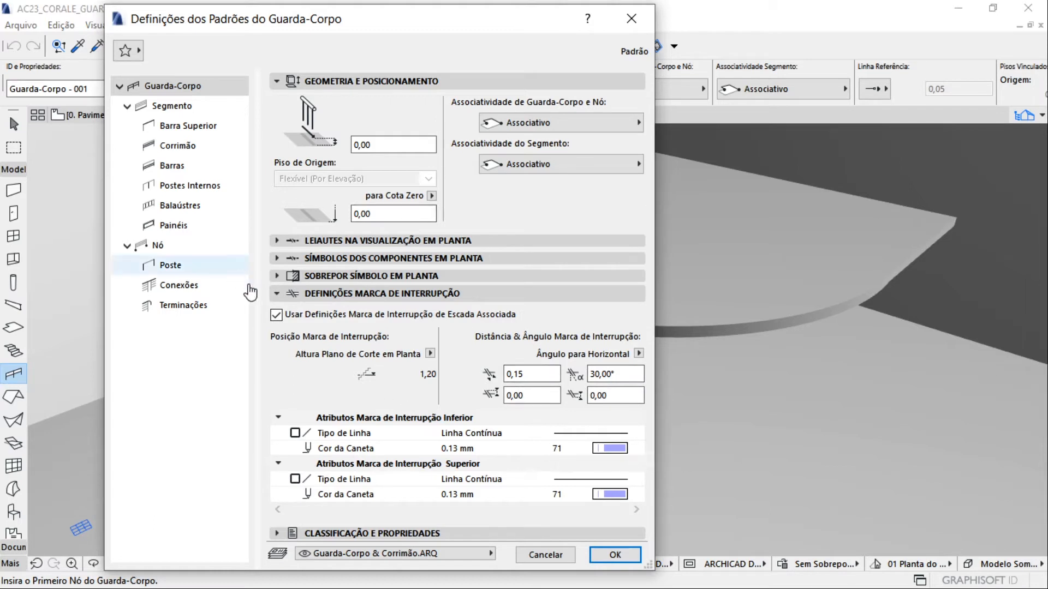
{"action": "left_click", "coordinate": [277, 295]}
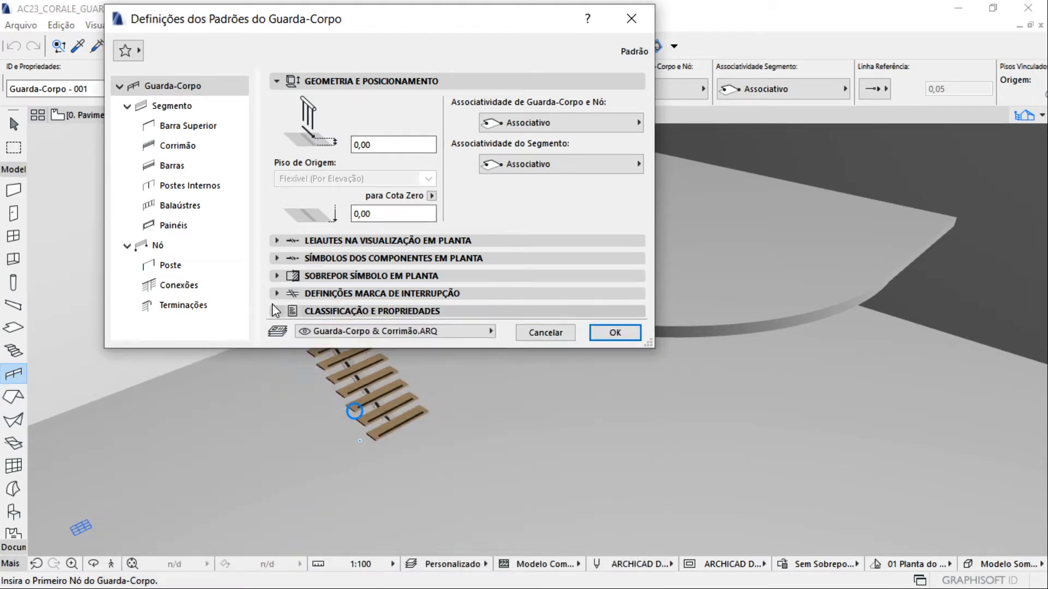
{"action": "left_click", "coordinate": [277, 307]}
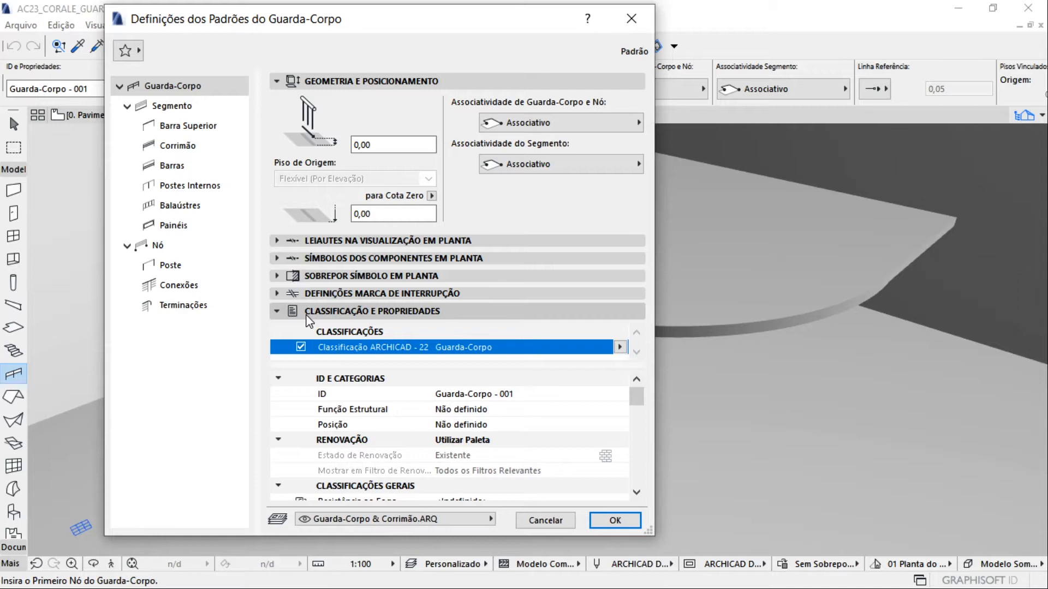
{"action": "left_click", "coordinate": [277, 311]}
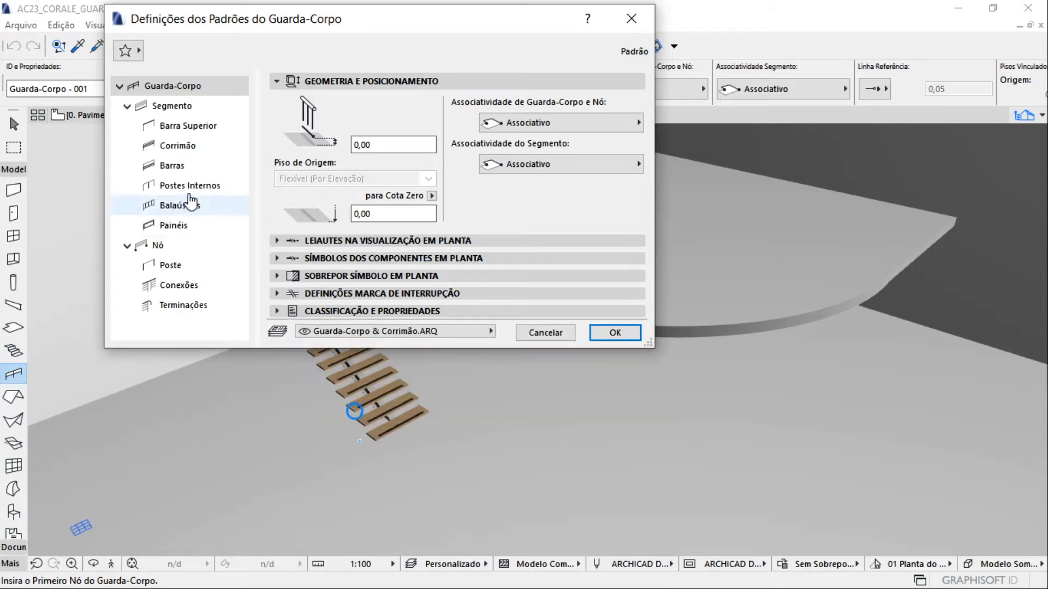
Inspect the segment settings and its components in the preview, from the balusters and rails to the inner post
{"action": "left_click", "coordinate": [177, 109]}
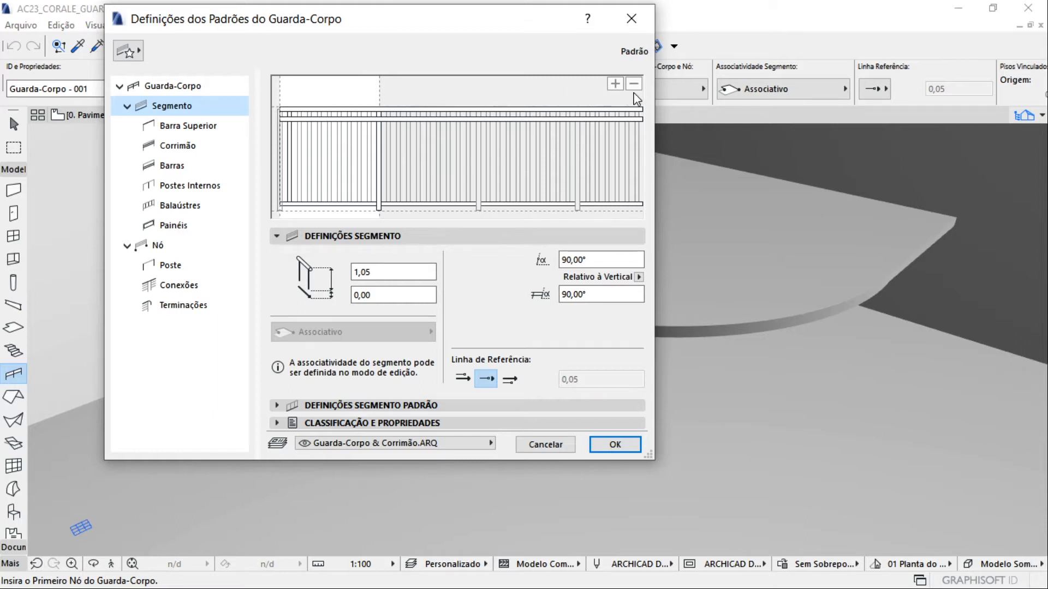
{"action": "left_click", "coordinate": [322, 130]}
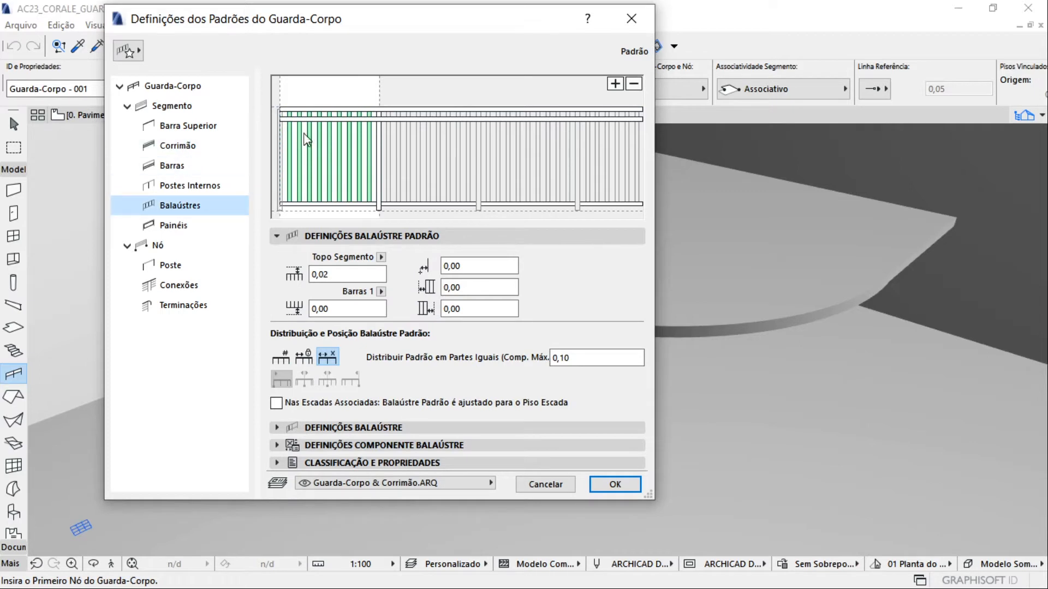
{"action": "left_click", "coordinate": [294, 119]}
{"action": "left_click", "coordinate": [344, 110]}
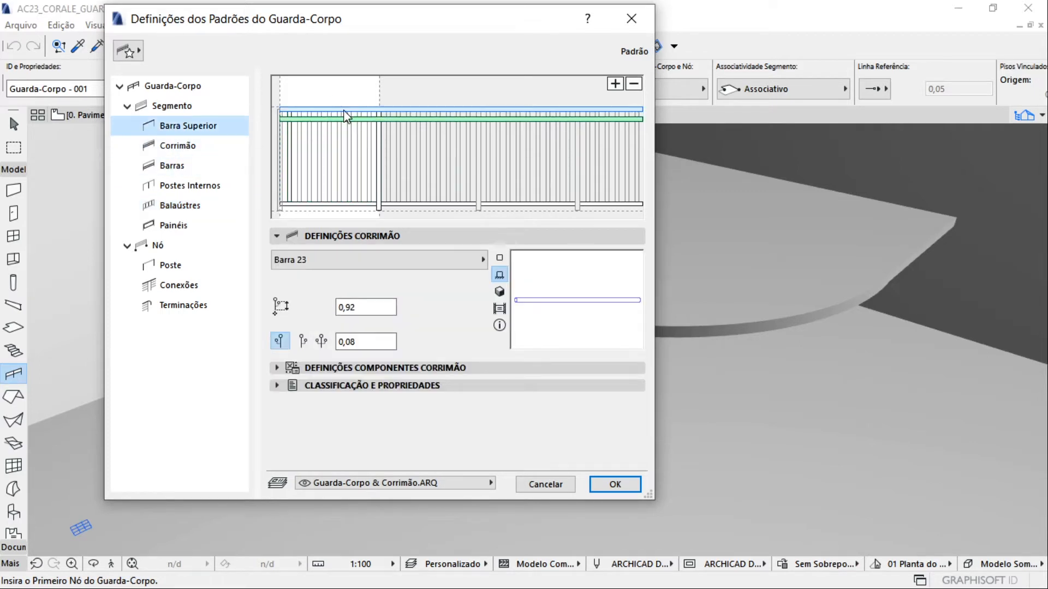
{"action": "left_click", "coordinate": [358, 204]}
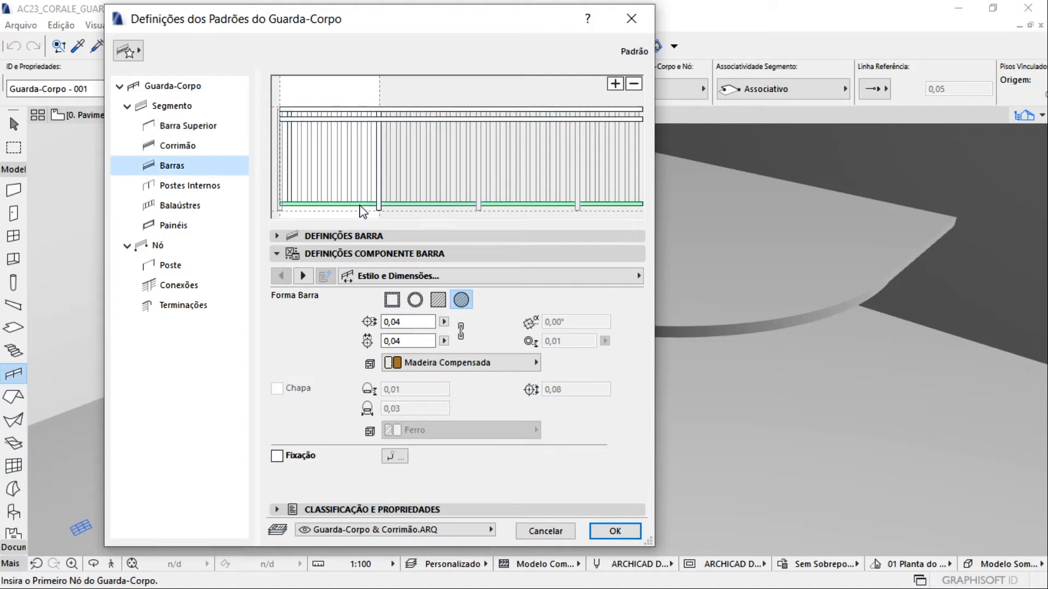
{"action": "left_click", "coordinate": [381, 197]}
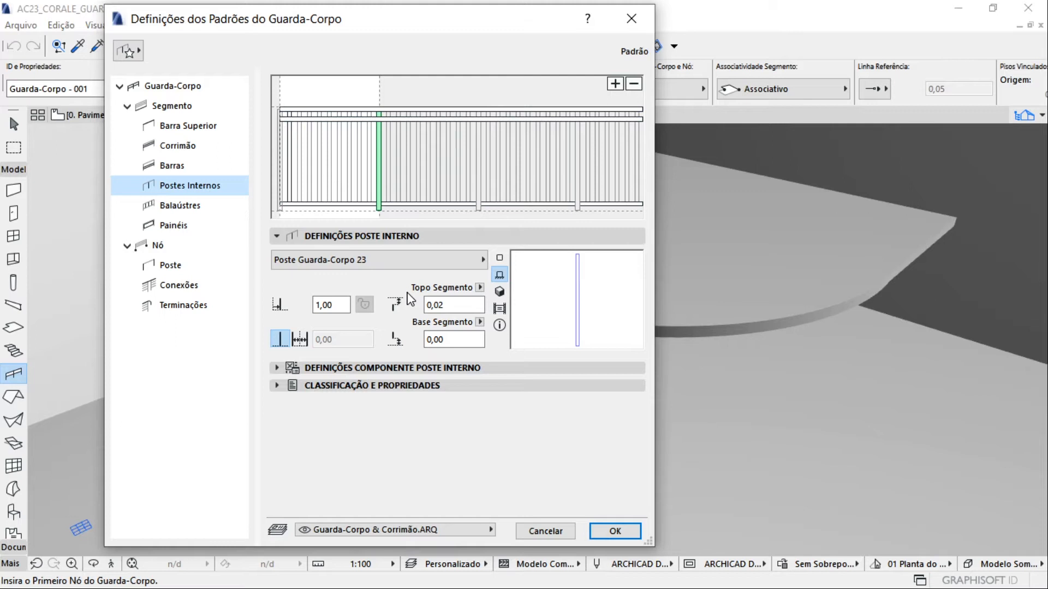
Try the Barras Embutidas type for the segment's top rail and restore Barra 23
{"action": "left_click", "coordinate": [188, 127]}
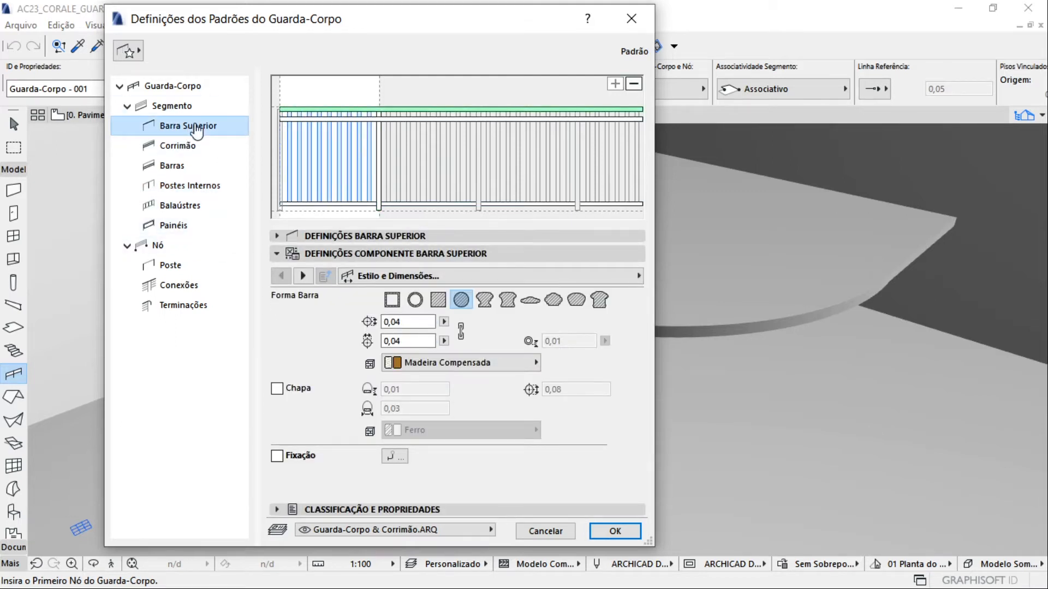
{"action": "left_click", "coordinate": [297, 235]}
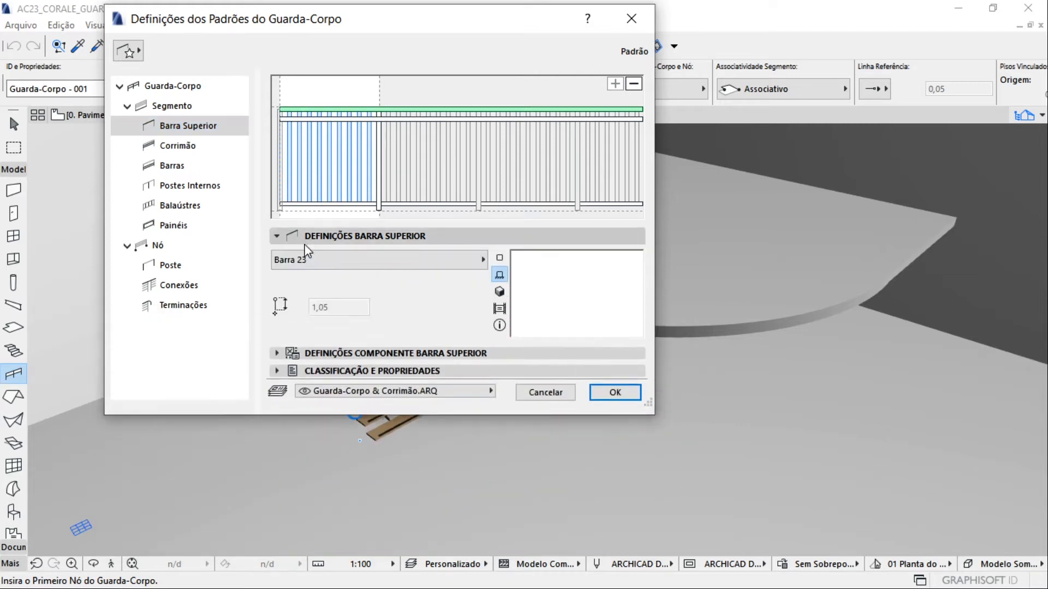
{"action": "left_click", "coordinate": [416, 263]}
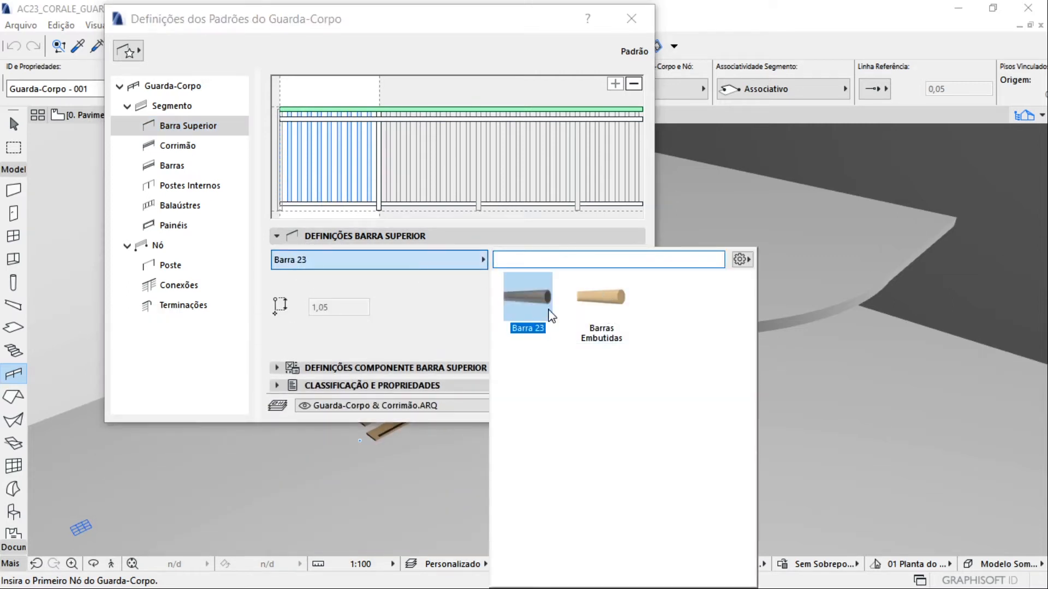
{"action": "left_click", "coordinate": [600, 300]}
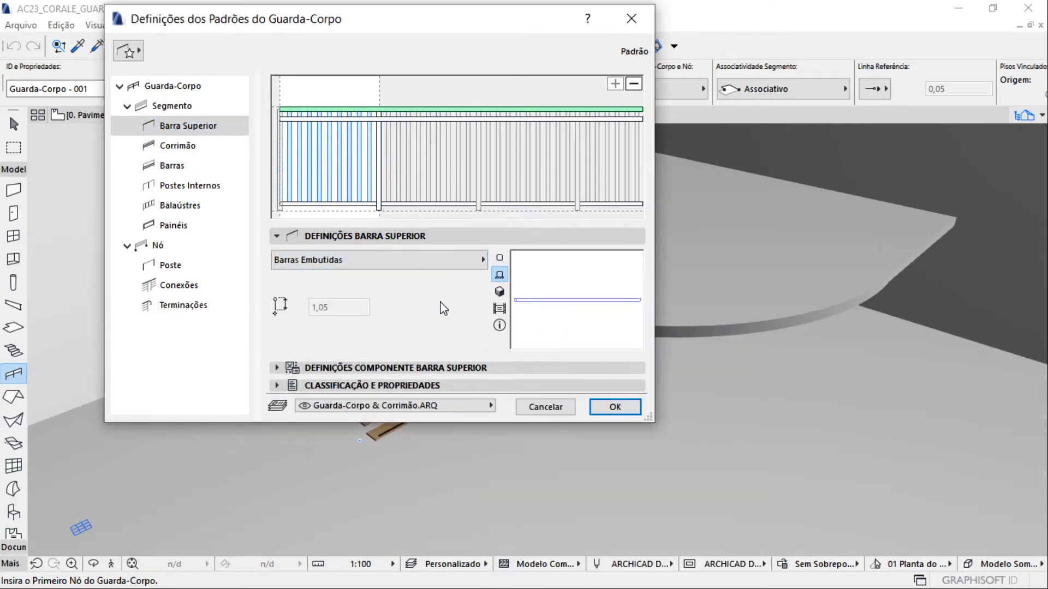
{"action": "left_click", "coordinate": [382, 260]}
{"action": "left_click", "coordinate": [532, 301]}
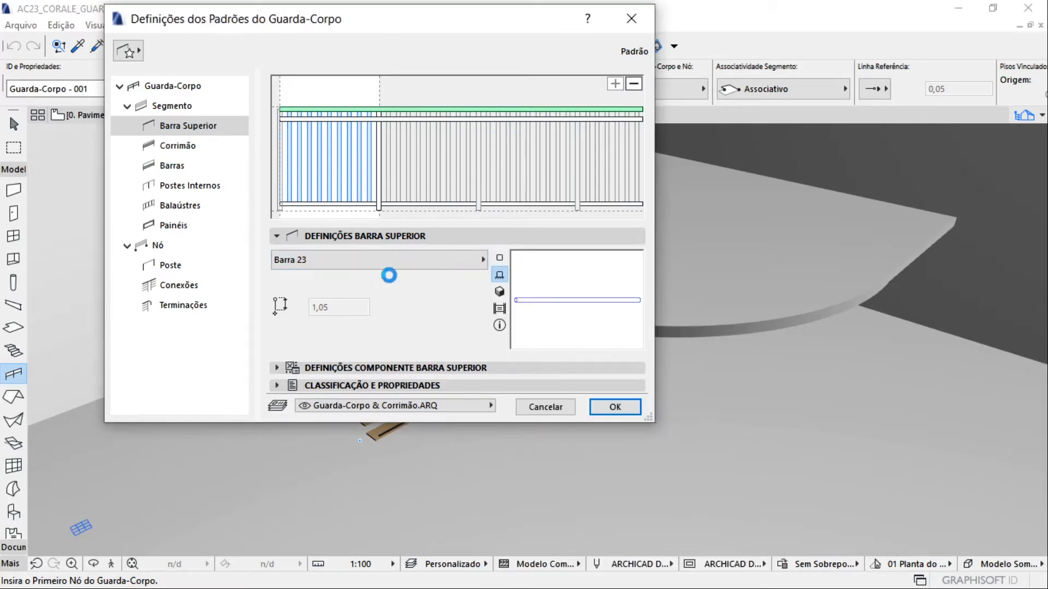
{"action": "left_click", "coordinate": [317, 255]}
{"action": "left_click", "coordinate": [311, 239]}
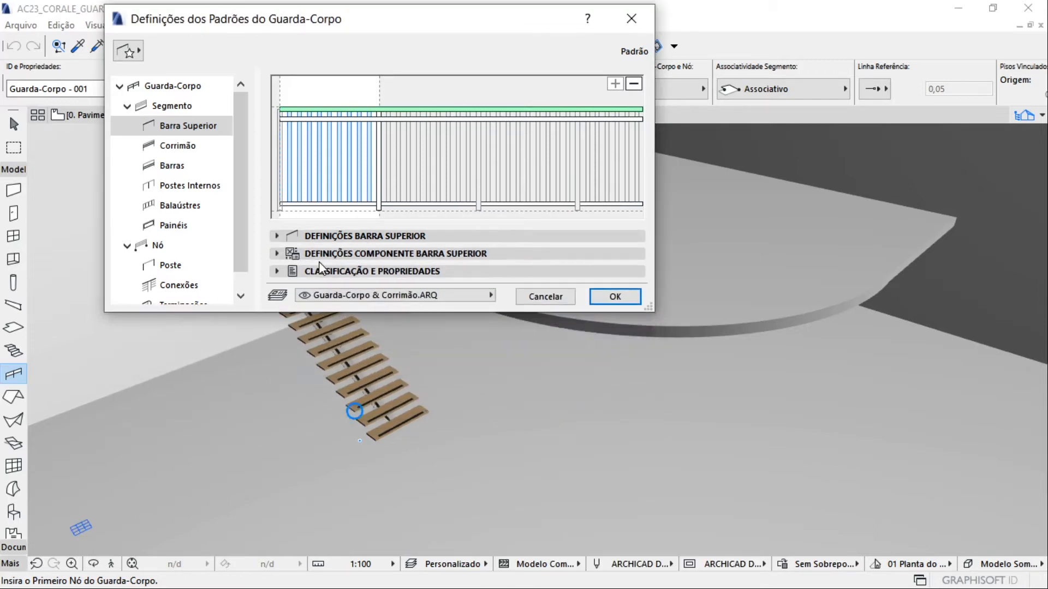
Try the available profile shapes in the top rail's component settings and choose the hollow square profile
{"action": "left_click", "coordinate": [310, 255]}
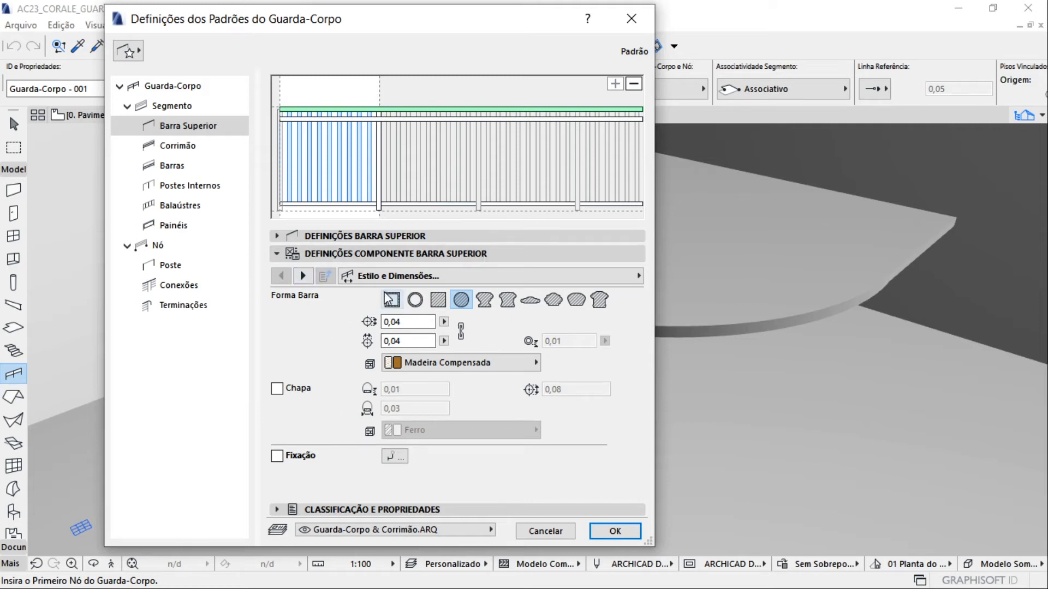
{"action": "left_click", "coordinate": [415, 299]}
{"action": "left_click", "coordinate": [438, 300]}
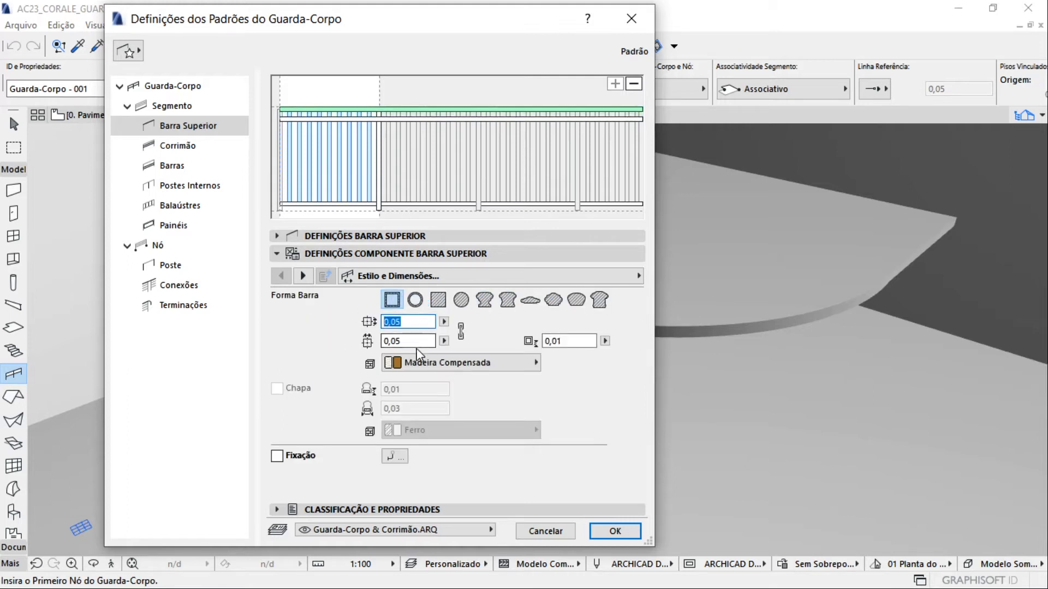
Try enabling the top rail's vertical fixing, turn it back off, and check the fixing distribution options
{"action": "left_click", "coordinate": [303, 276]}
{"action": "left_click", "coordinate": [277, 296]}
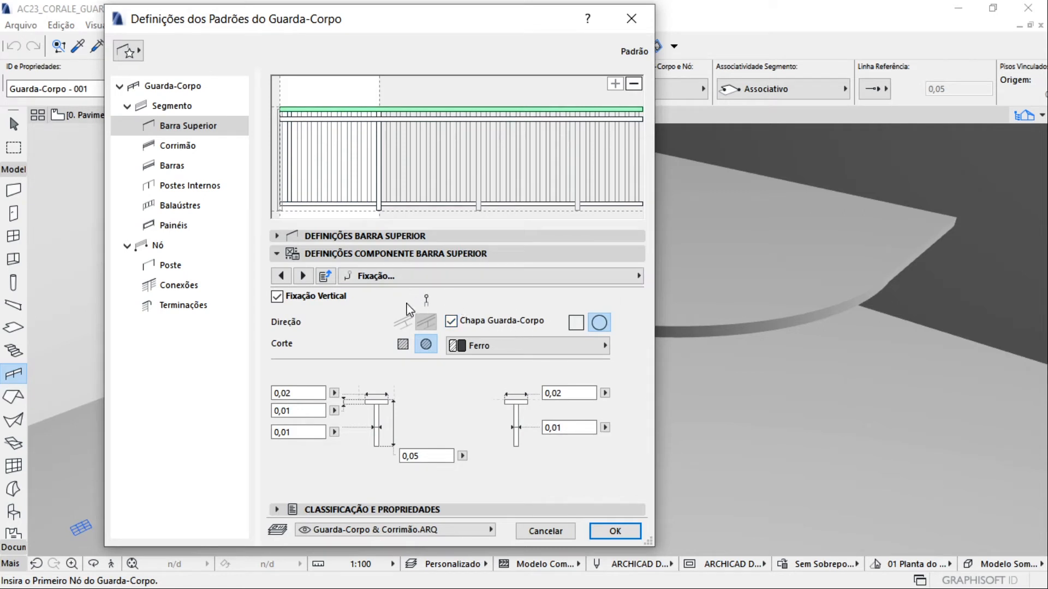
{"action": "left_click", "coordinate": [278, 297]}
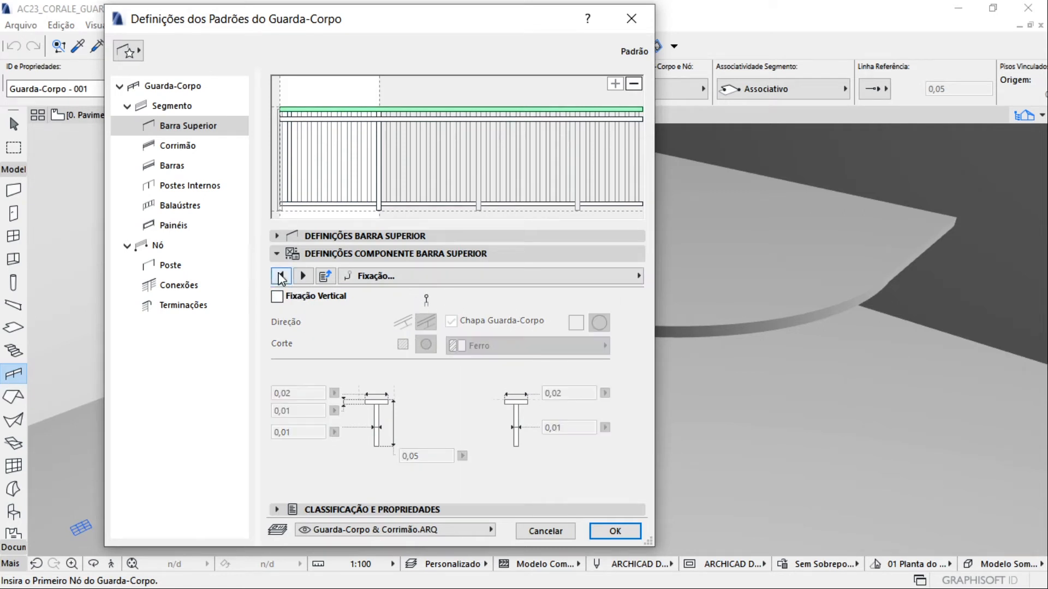
{"action": "left_click", "coordinate": [303, 276]}
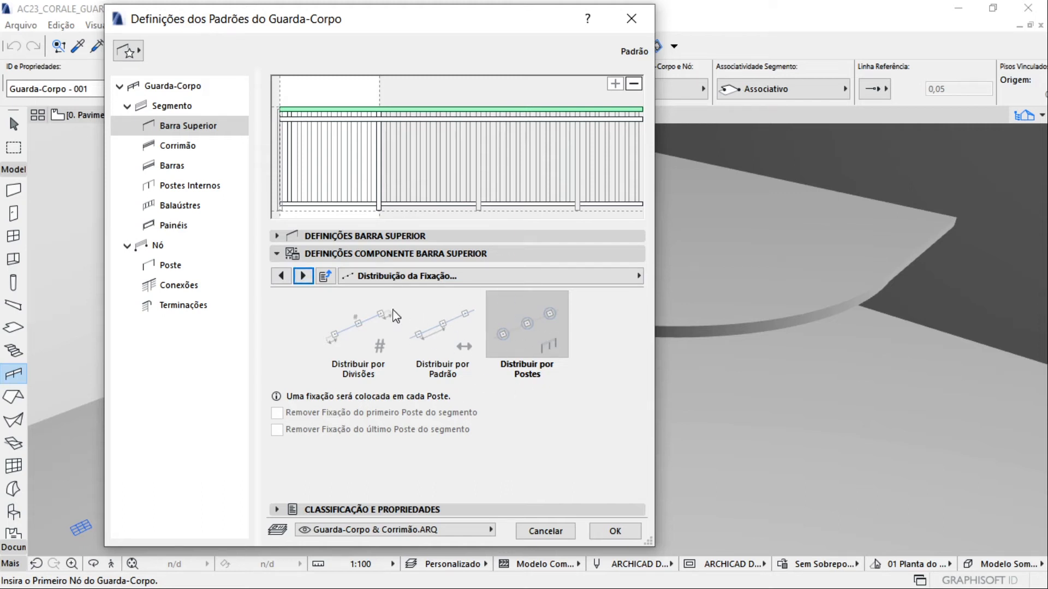
Enable the top rail's vertical fixing, try distributing by divisions, pattern and posts, and disable the fixing again
{"action": "left_click", "coordinate": [281, 275]}
{"action": "left_click", "coordinate": [297, 296]}
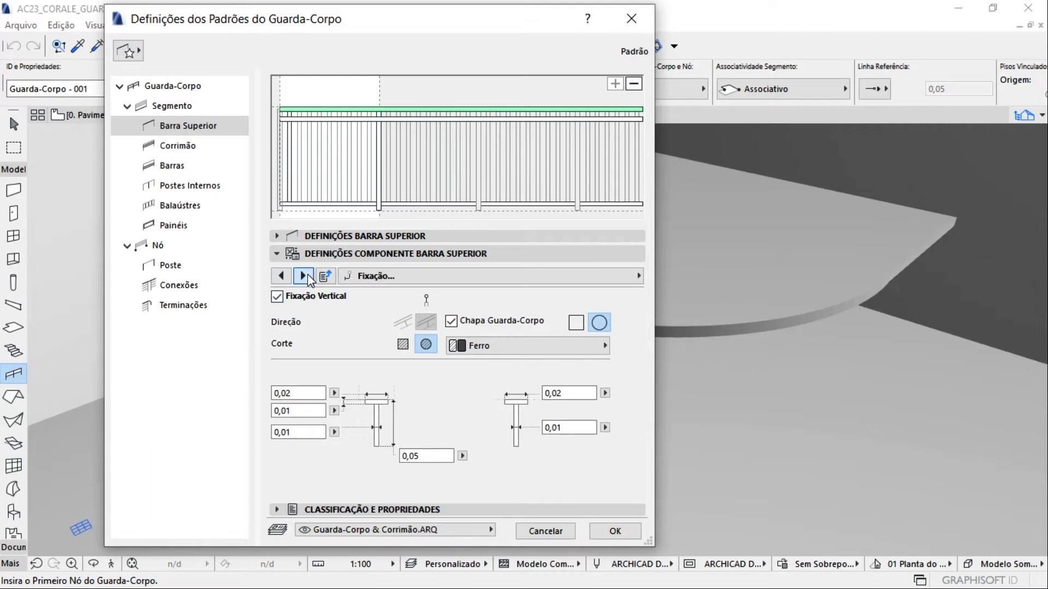
{"action": "left_click", "coordinate": [303, 276]}
{"action": "left_click", "coordinate": [358, 308]}
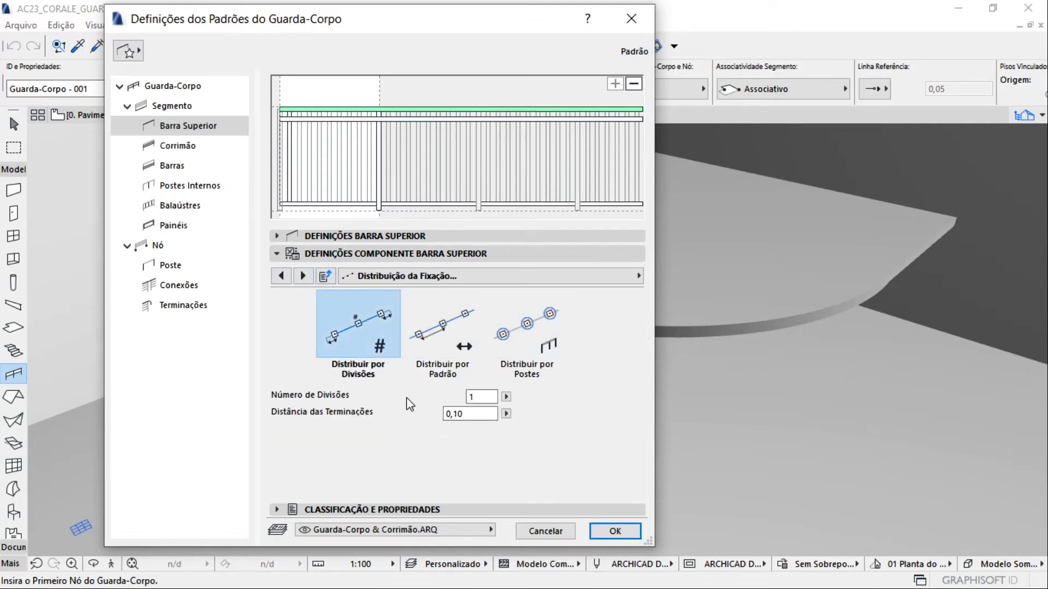
{"action": "left_click", "coordinate": [463, 356]}
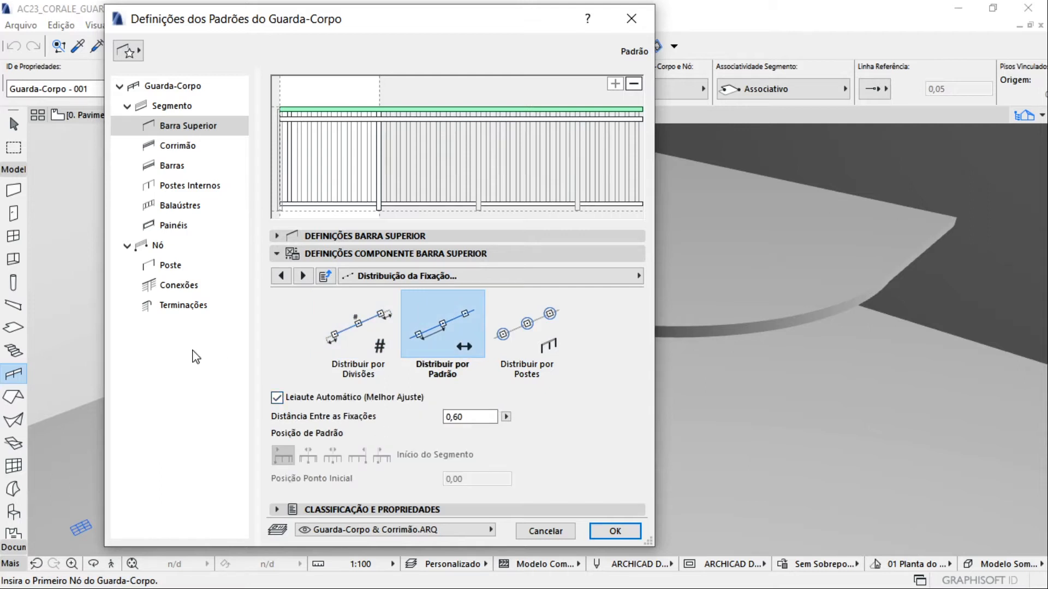
{"action": "left_click", "coordinate": [494, 357]}
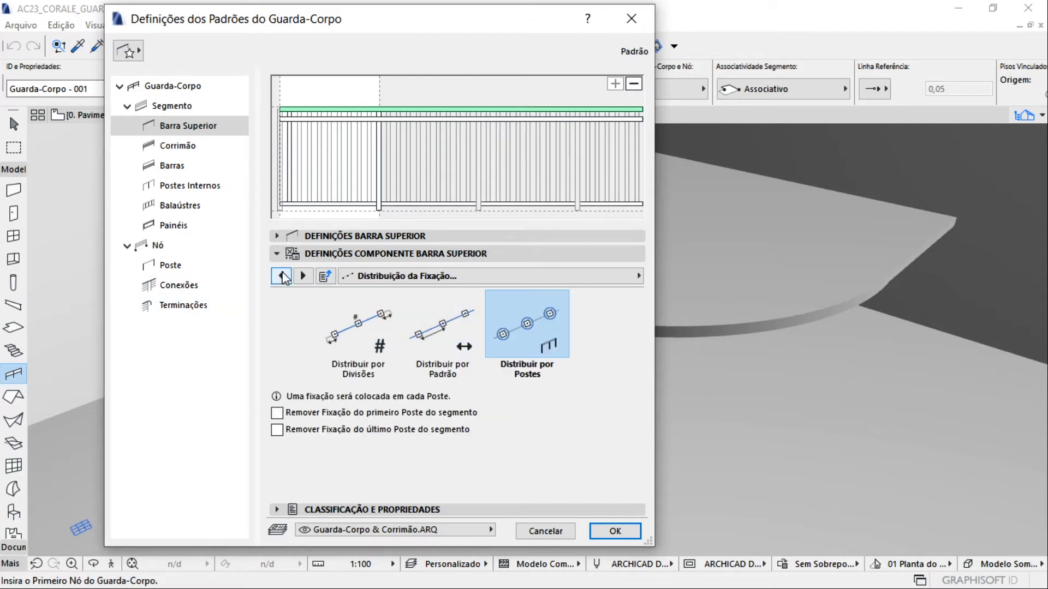
{"action": "left_click", "coordinate": [281, 276]}
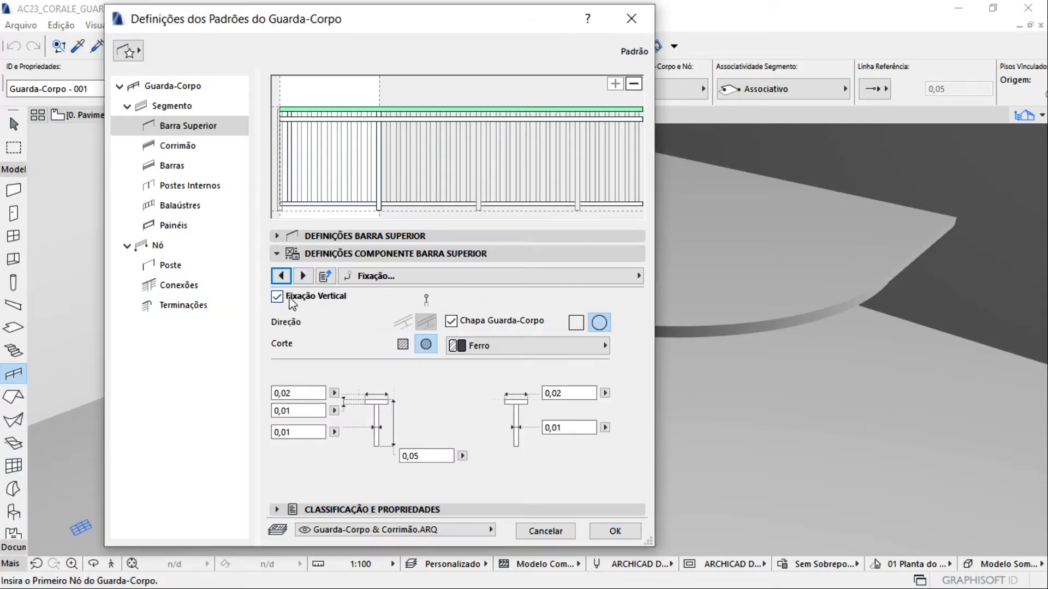
{"action": "left_click", "coordinate": [277, 296]}
Compare the top rail's floor plan symbols in the 2D representation settings and choose the outline with axis line
{"action": "left_click", "coordinate": [303, 276]}
{"action": "left_click", "coordinate": [303, 275]}
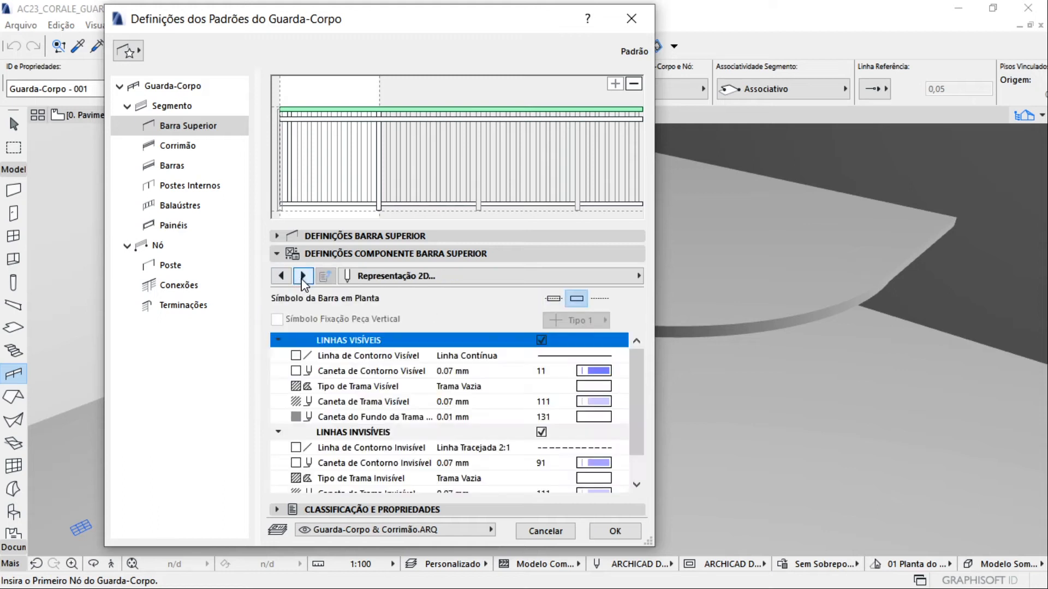
{"action": "scroll", "coordinate": [417, 356], "scroll_direction": "down", "scroll_amount": 1}
{"action": "scroll", "coordinate": [416, 363], "scroll_direction": "up", "scroll_amount": 1}
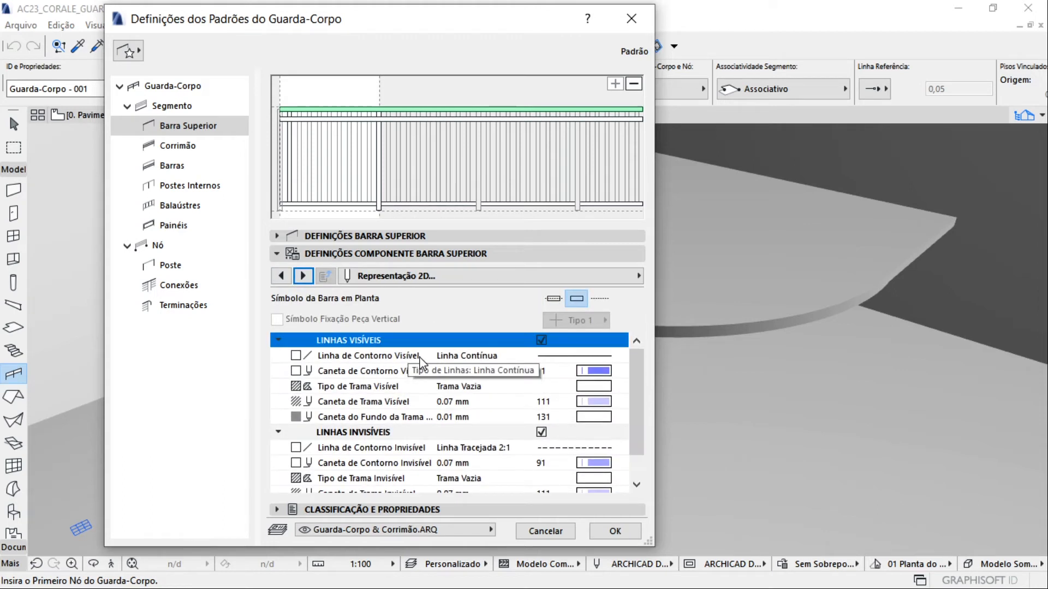
{"action": "left_click", "coordinate": [553, 299]}
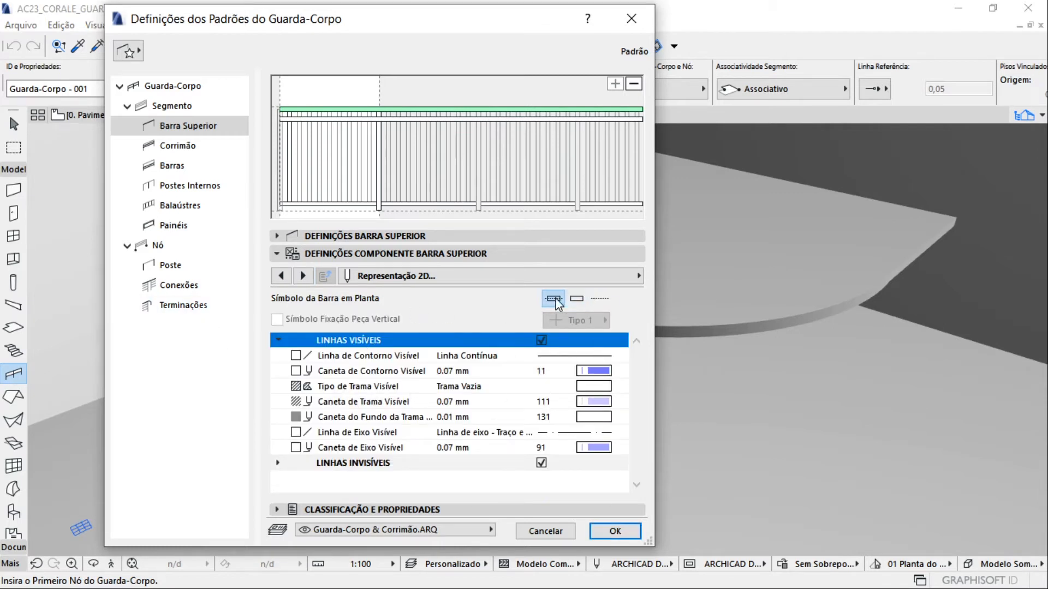
{"action": "left_click", "coordinate": [576, 298]}
{"action": "left_click", "coordinate": [599, 299]}
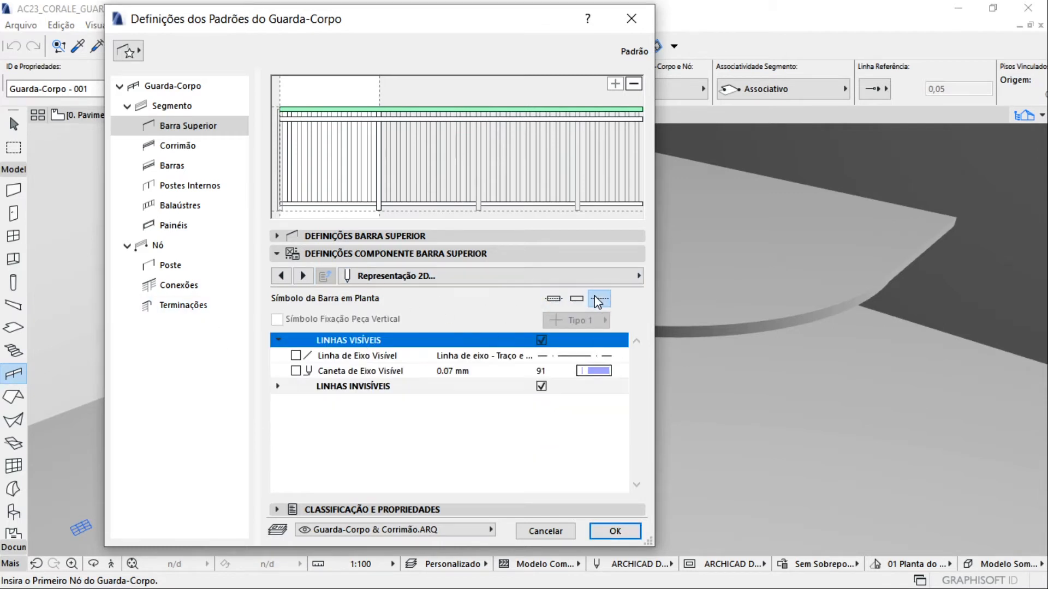
{"action": "left_click", "coordinate": [559, 300]}
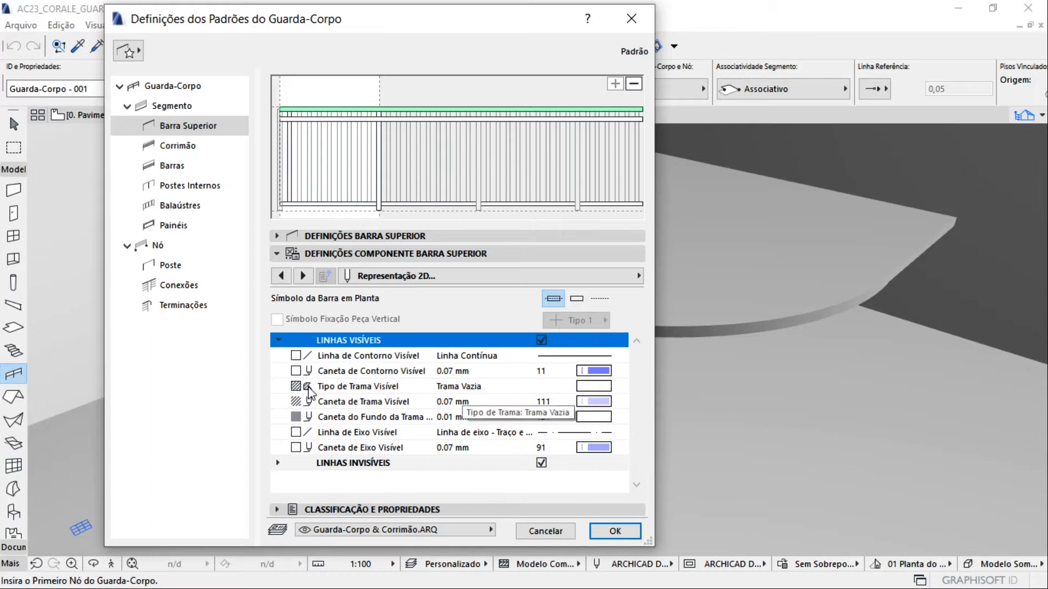
Review the top rail's 3D representation settings, including the contour and cut pens for the rail and its fixing
{"action": "left_click", "coordinate": [303, 276]}
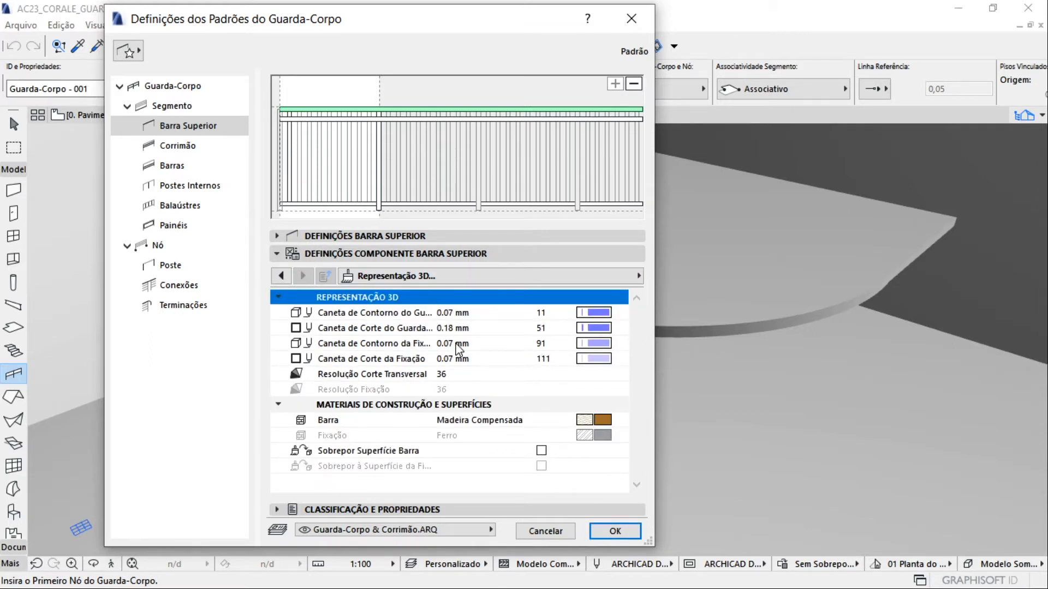
{"action": "left_click", "coordinate": [360, 314]}
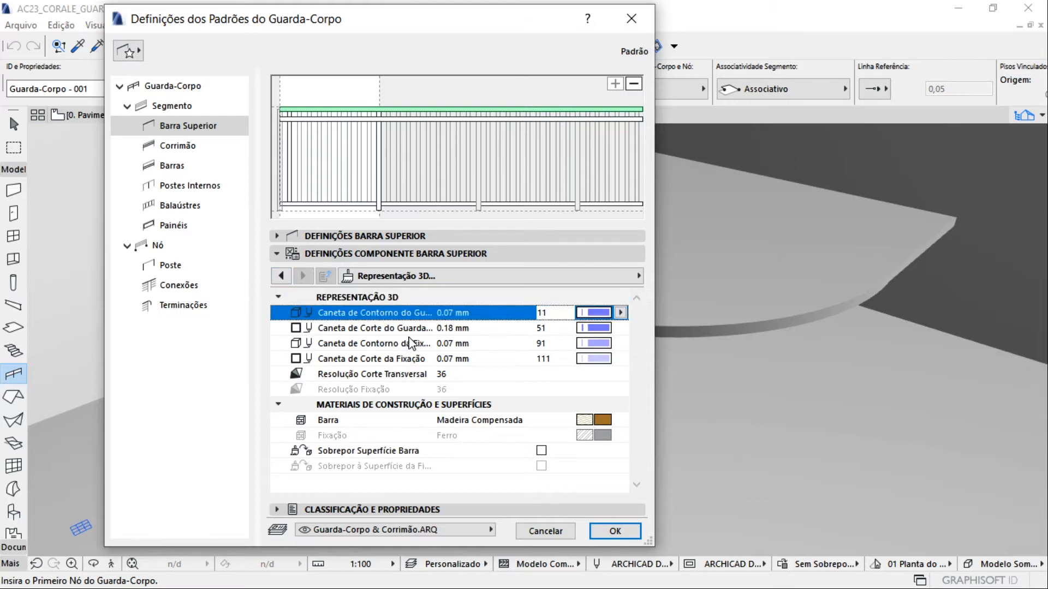
{"action": "left_click", "coordinate": [373, 330]}
{"action": "left_click", "coordinate": [443, 343]}
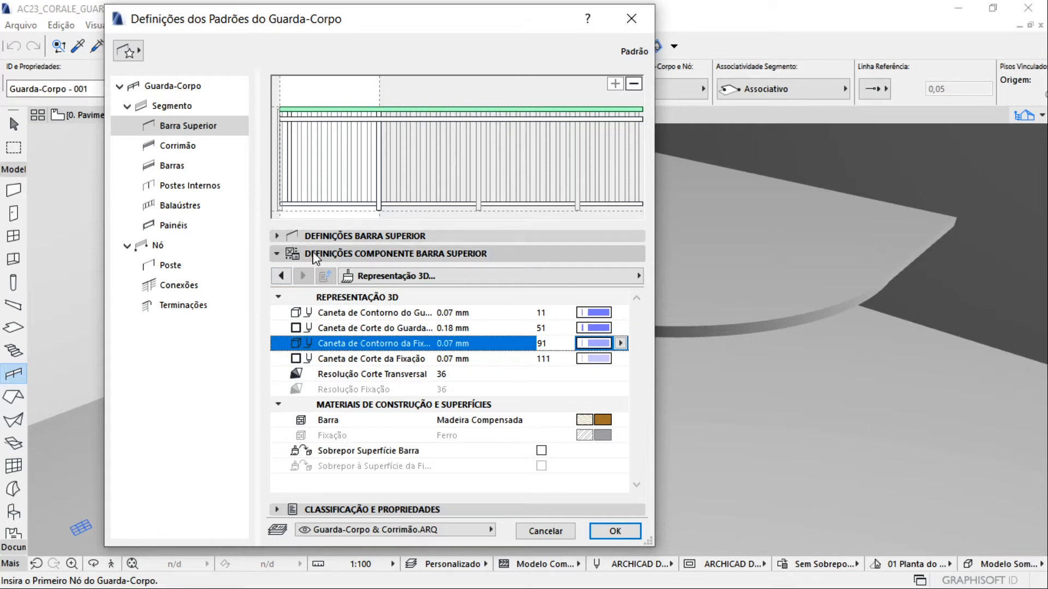
Examine the handrail's available types, height, side placement options and horizontal offset
{"action": "left_click", "coordinate": [184, 153]}
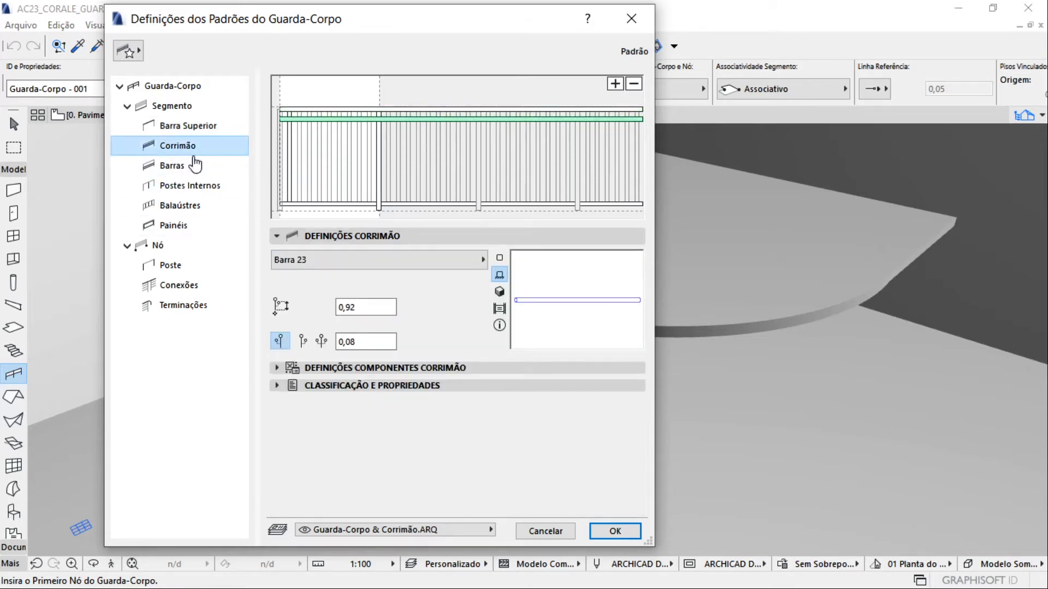
{"action": "left_click", "coordinate": [402, 261]}
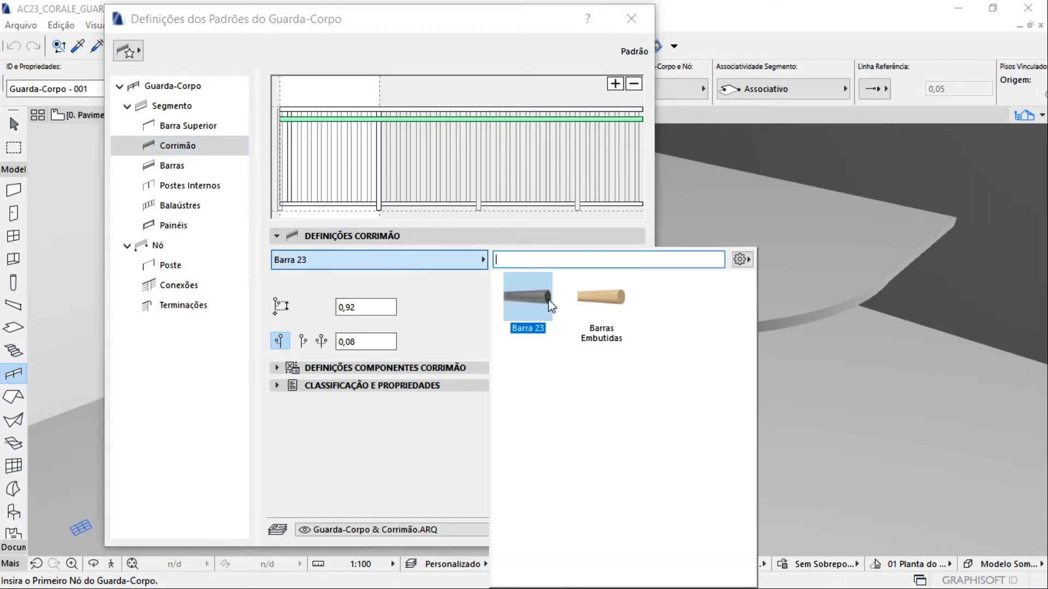
{"action": "left_click", "coordinate": [435, 276]}
{"action": "left_click_drag", "start_coordinate": [385, 309], "coordinate": [289, 303]}
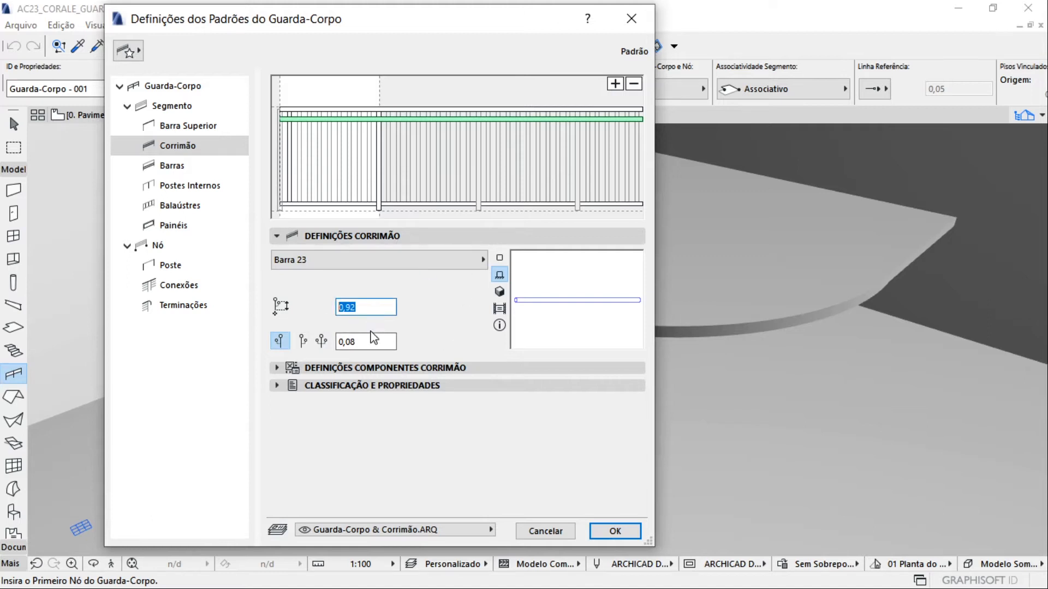
{"action": "left_click", "coordinate": [303, 342]}
{"action": "left_click", "coordinate": [284, 342]}
{"action": "left_click", "coordinate": [365, 342]}
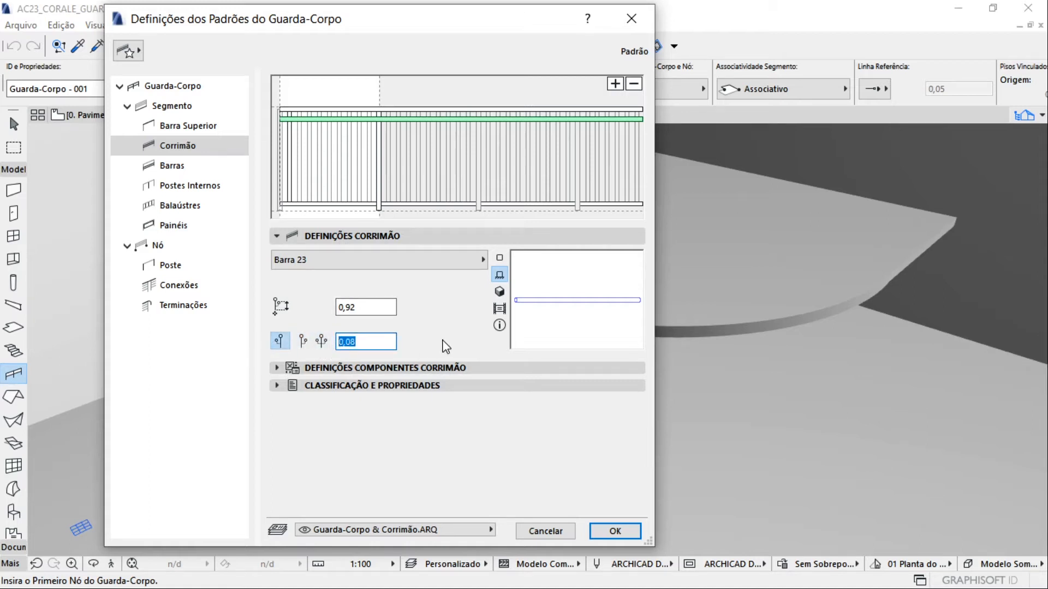
Look through the handrail's component settings and enable its fixing
{"action": "left_click", "coordinate": [277, 369]}
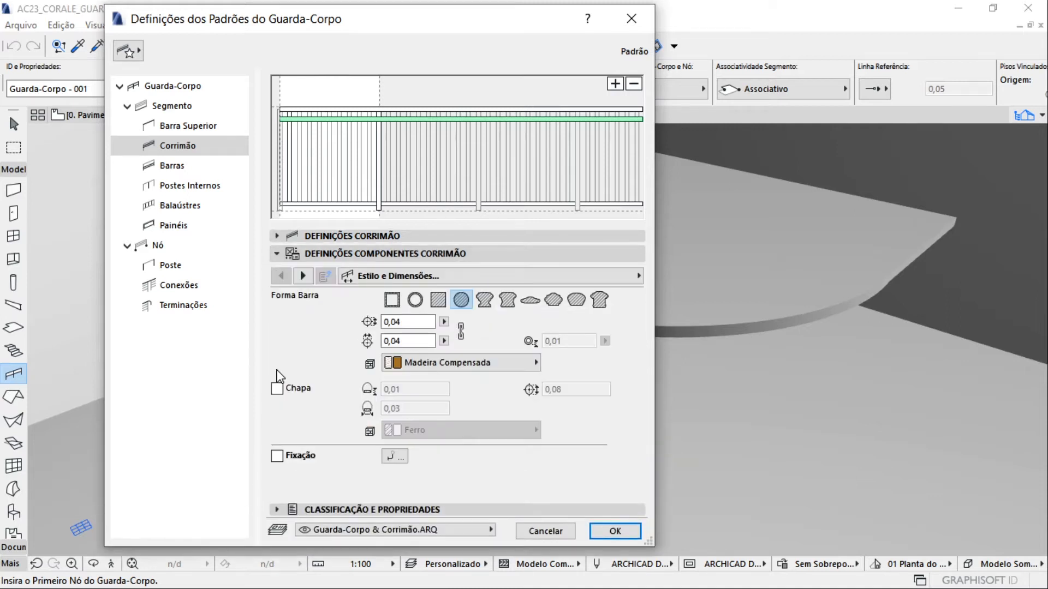
{"action": "left_click", "coordinate": [303, 276]}
{"action": "left_click", "coordinate": [303, 276]}
{"action": "left_click", "coordinate": [282, 277]}
{"action": "left_click", "coordinate": [282, 277]}
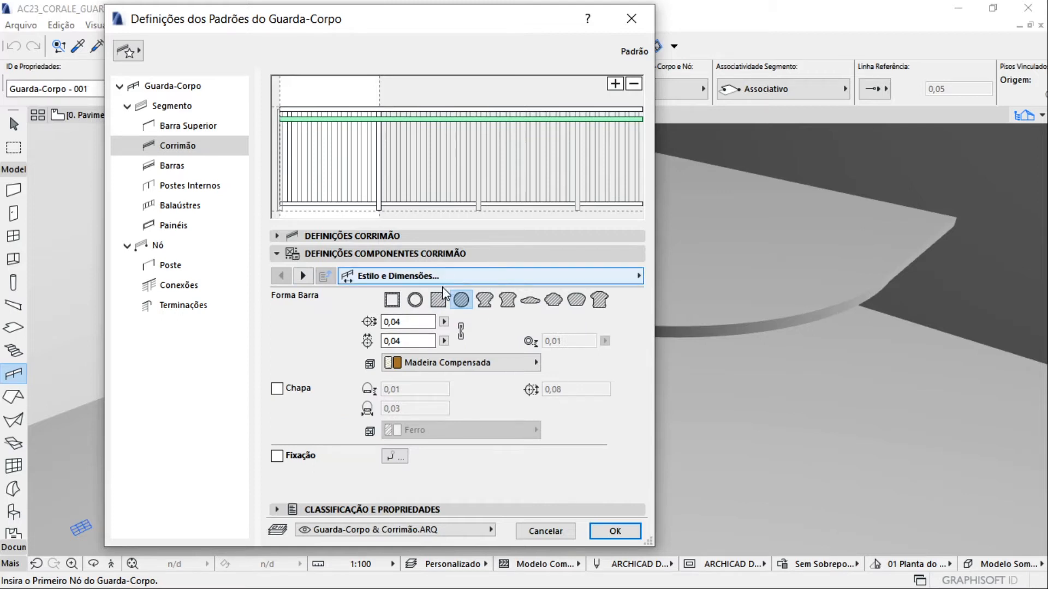
{"action": "left_click", "coordinate": [305, 277]}
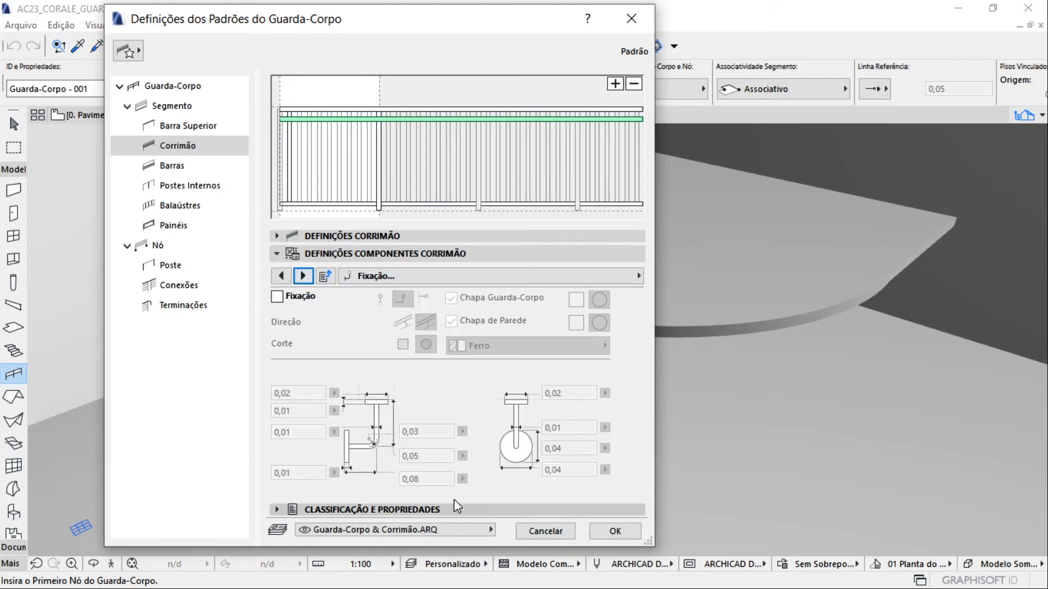
{"action": "left_click", "coordinate": [290, 299]}
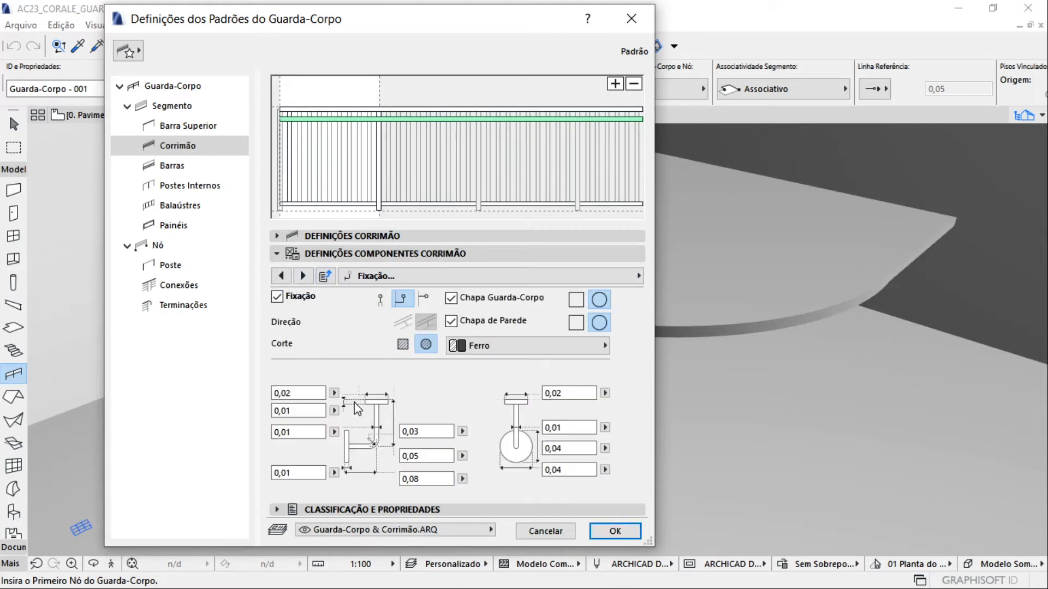
Review the handrail's fixing, fixing distribution, 2D and 3D representation settings, and return to style and dimensions
{"action": "left_click", "coordinate": [289, 269]}
{"action": "left_click", "coordinate": [303, 276]}
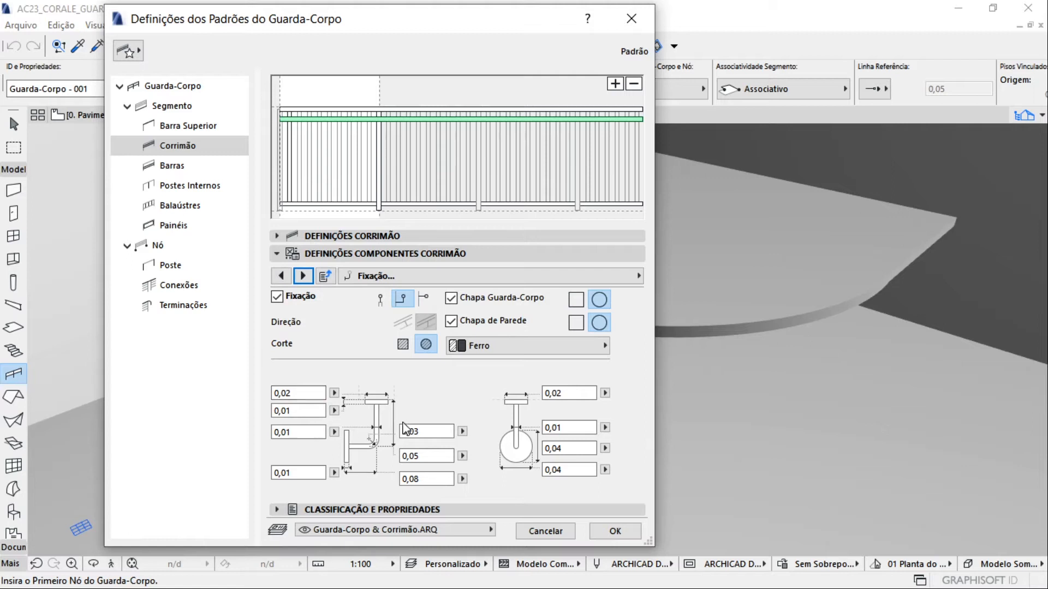
{"action": "left_click", "coordinate": [303, 276]}
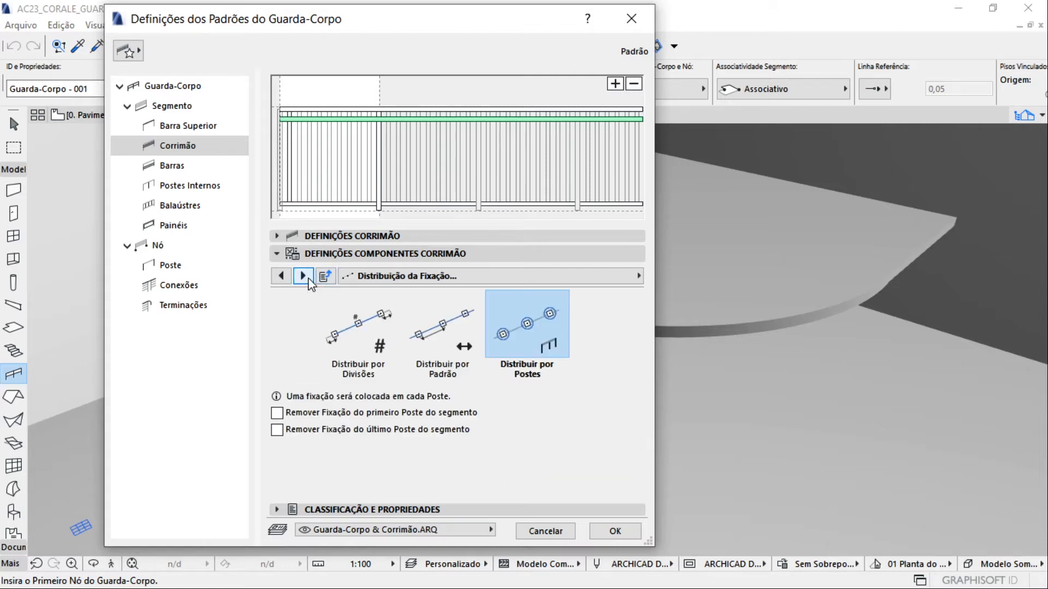
{"action": "left_click", "coordinate": [304, 276]}
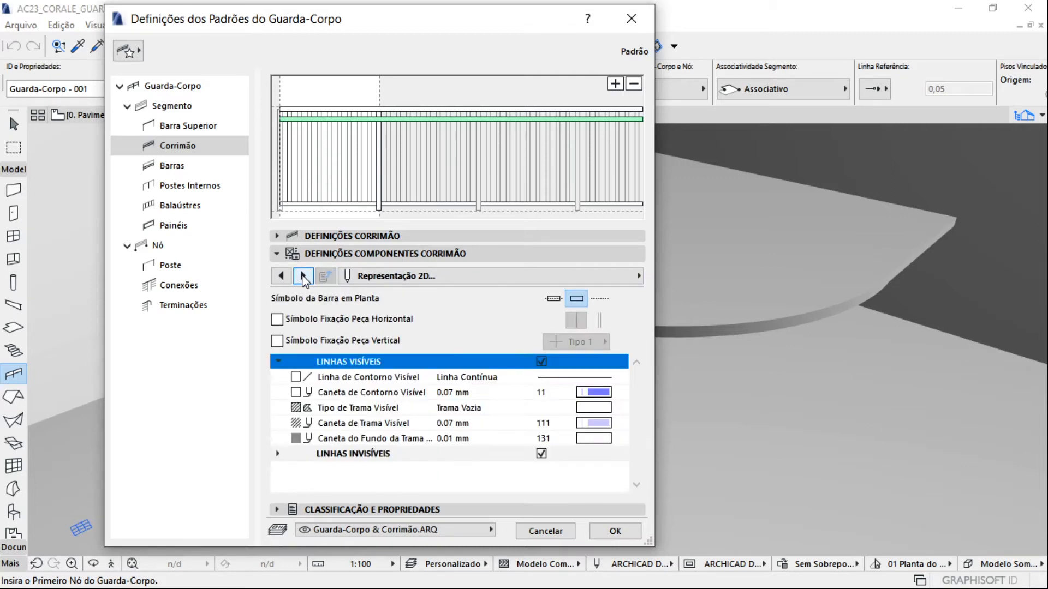
{"action": "left_click", "coordinate": [303, 276]}
{"action": "left_click", "coordinate": [281, 276]}
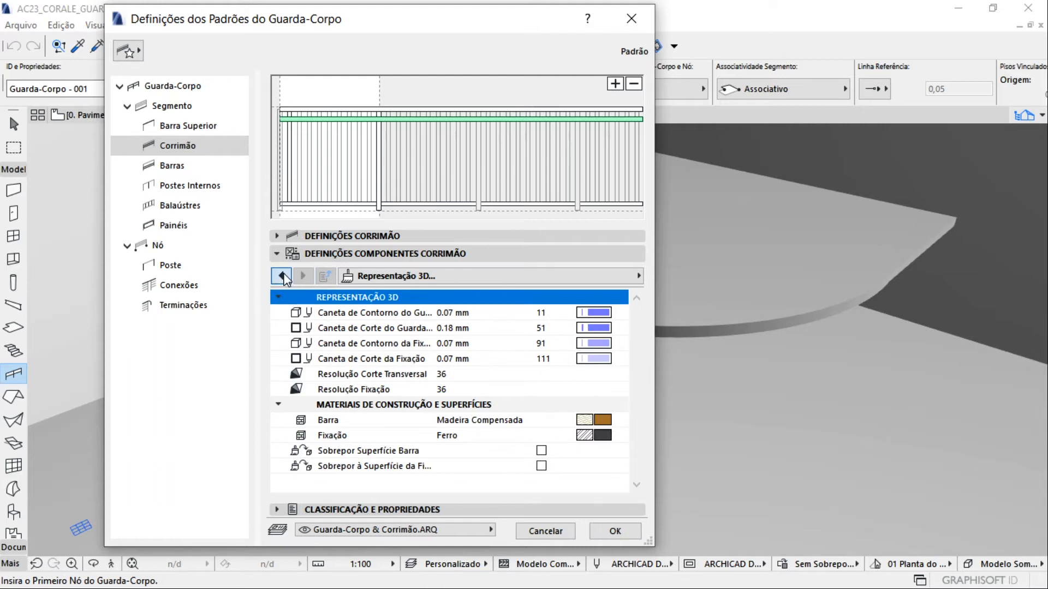
{"action": "left_click", "coordinate": [281, 276]}
{"action": "left_click", "coordinate": [281, 276]}
{"action": "left_click", "coordinate": [281, 276]}
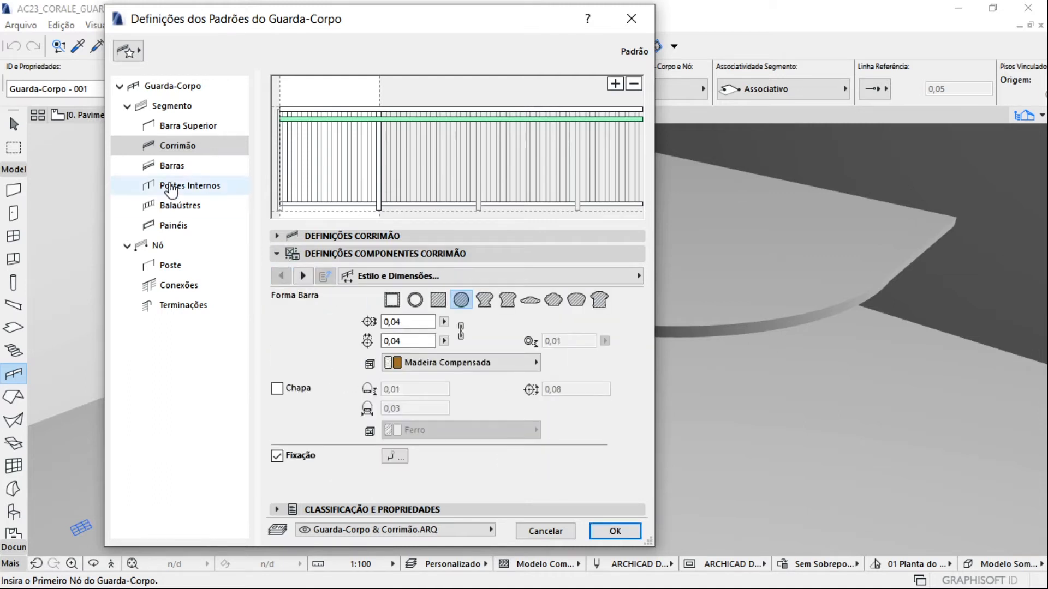
Set the type of the segment's lower rail (Barras) to Nenhum
{"action": "left_click", "coordinate": [182, 169]}
{"action": "left_click", "coordinate": [327, 236]}
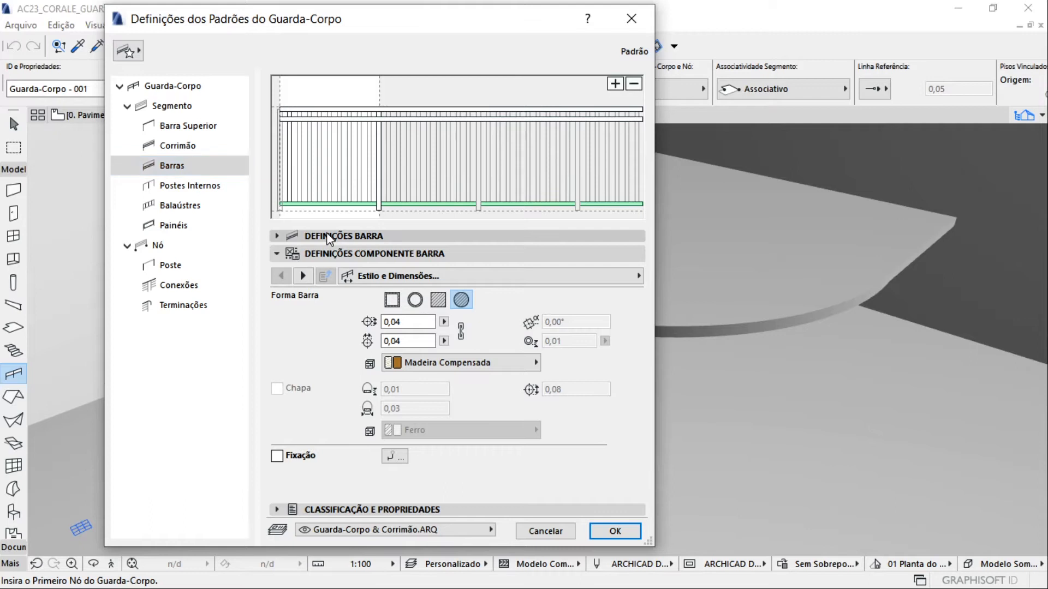
{"action": "left_click", "coordinate": [328, 262]}
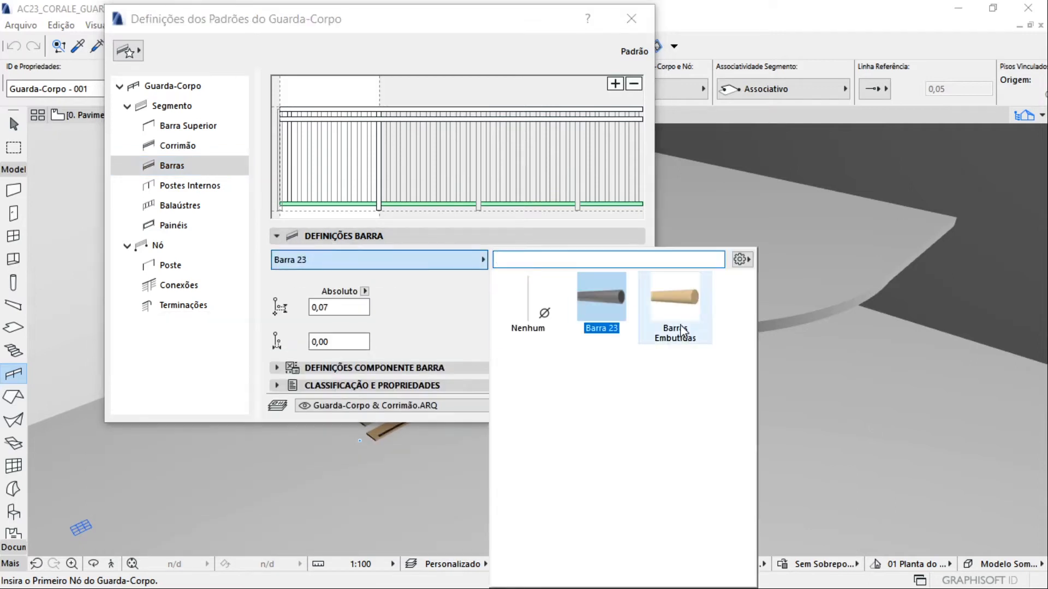
{"action": "left_click", "coordinate": [522, 314]}
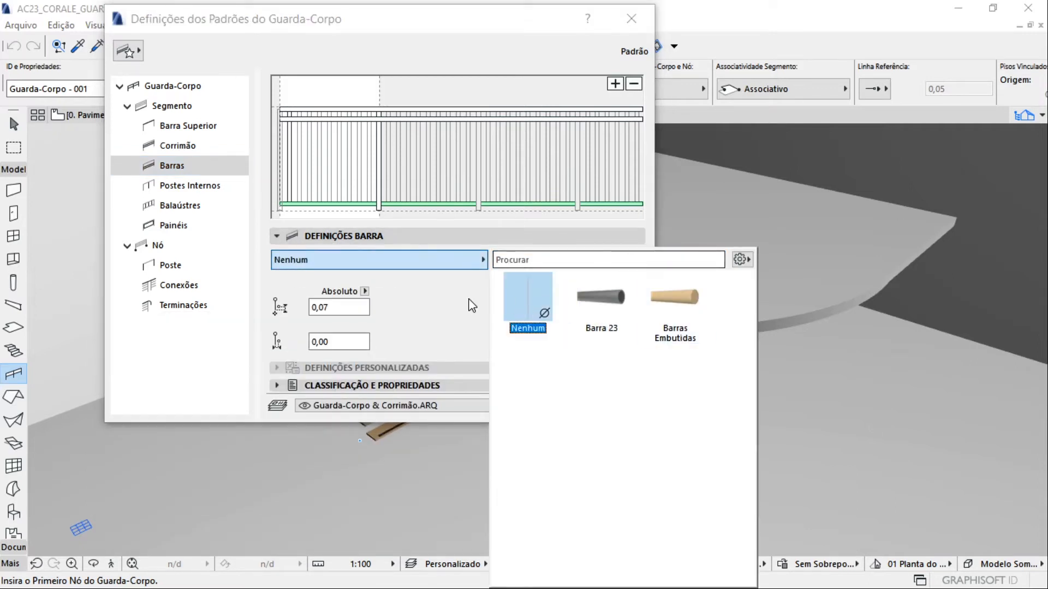
{"action": "left_click", "coordinate": [470, 302]}
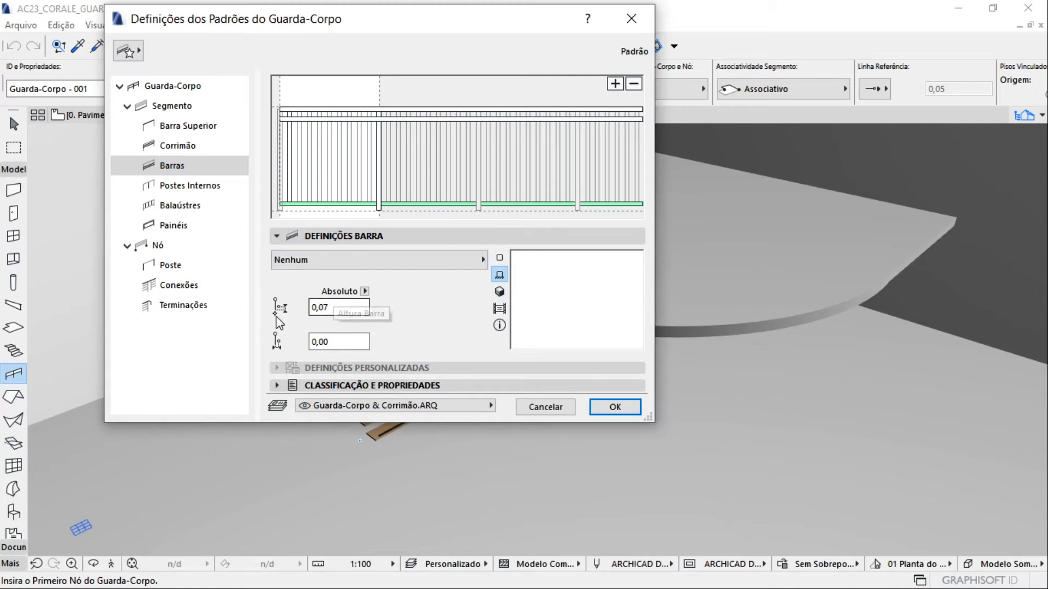
Set the type of the segment's lower rail (Barras) to Barra 23
{"action": "left_click", "coordinate": [311, 236]}
{"action": "left_click", "coordinate": [300, 271]}
{"action": "left_click", "coordinate": [300, 271]}
{"action": "left_click", "coordinate": [316, 237]}
{"action": "left_click", "coordinate": [318, 238]}
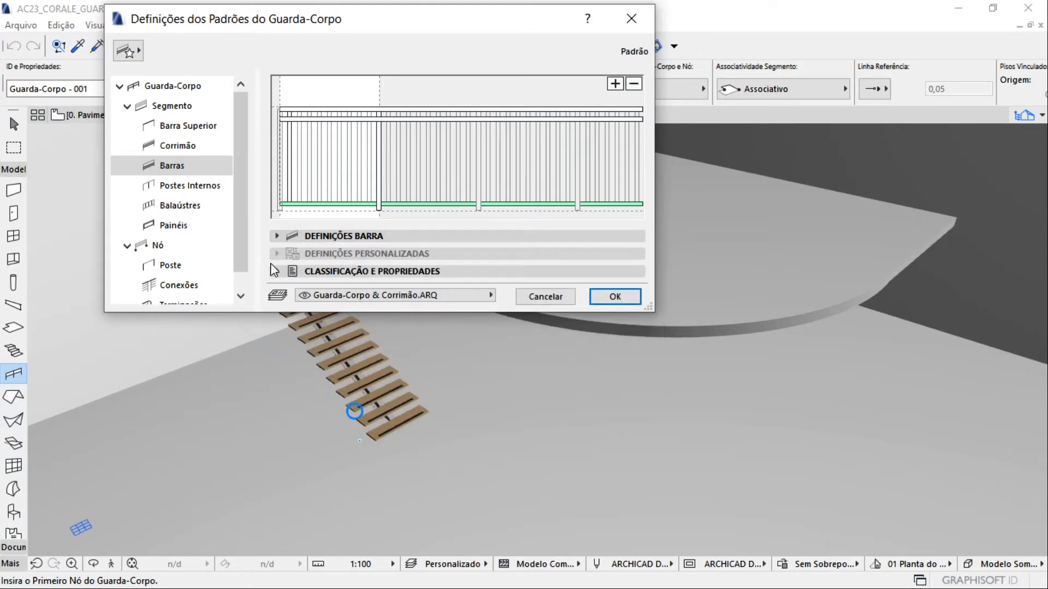
{"action": "left_click", "coordinate": [354, 237]}
{"action": "left_click", "coordinate": [326, 264]}
{"action": "left_click", "coordinate": [586, 296]}
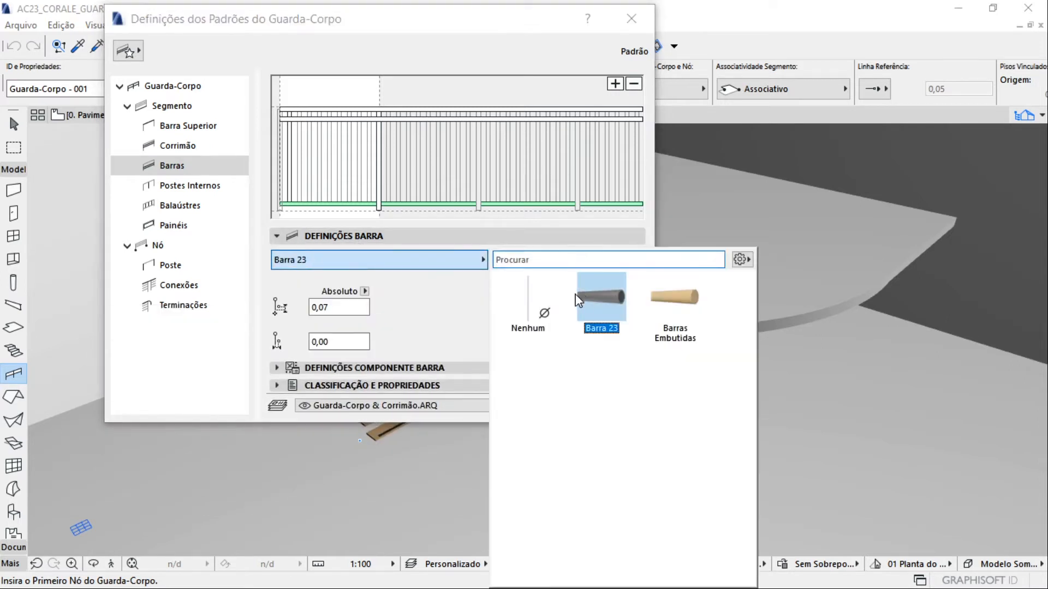
Review the lower rail's component settings, including its fixing, 2D representation and 3D representation
{"action": "left_click", "coordinate": [362, 367]}
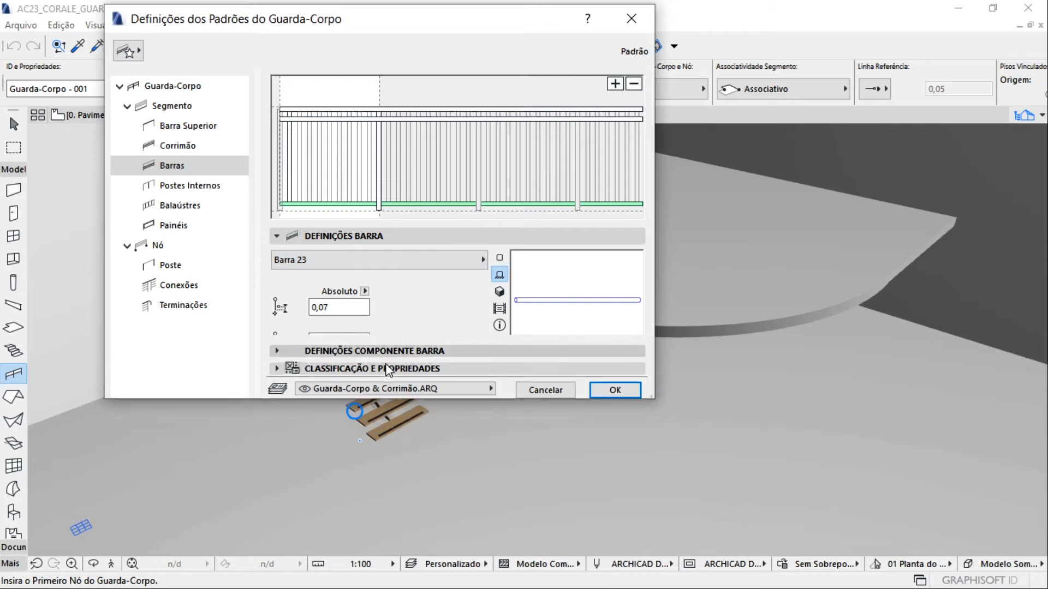
{"action": "left_click", "coordinate": [303, 276]}
{"action": "left_click", "coordinate": [302, 276]}
{"action": "left_click", "coordinate": [303, 276]}
{"action": "left_click", "coordinate": [282, 275]}
{"action": "left_click", "coordinate": [282, 275]}
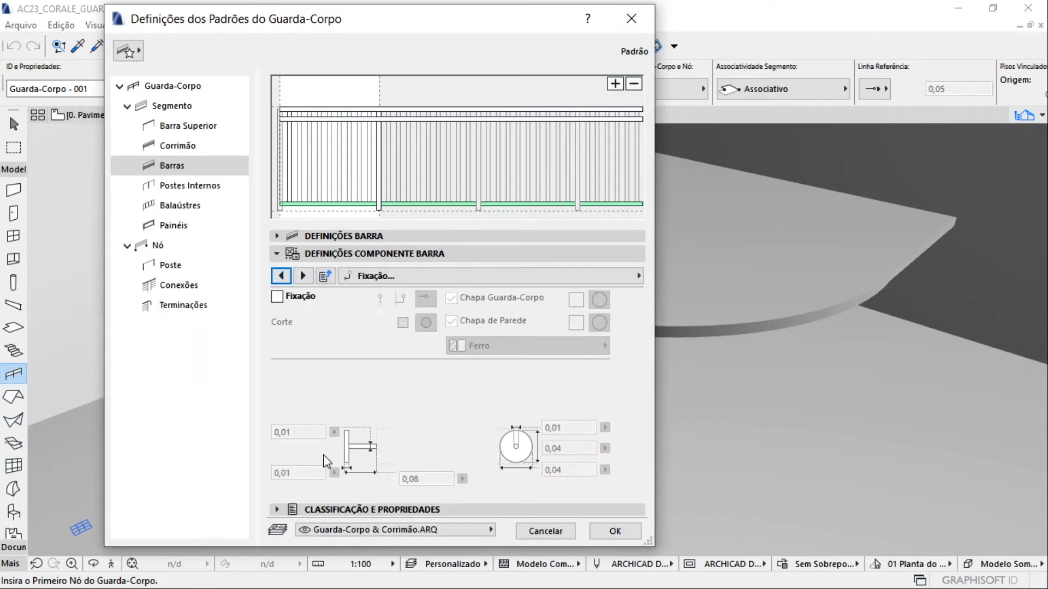
{"action": "left_click", "coordinate": [303, 276]}
{"action": "left_click", "coordinate": [303, 276]}
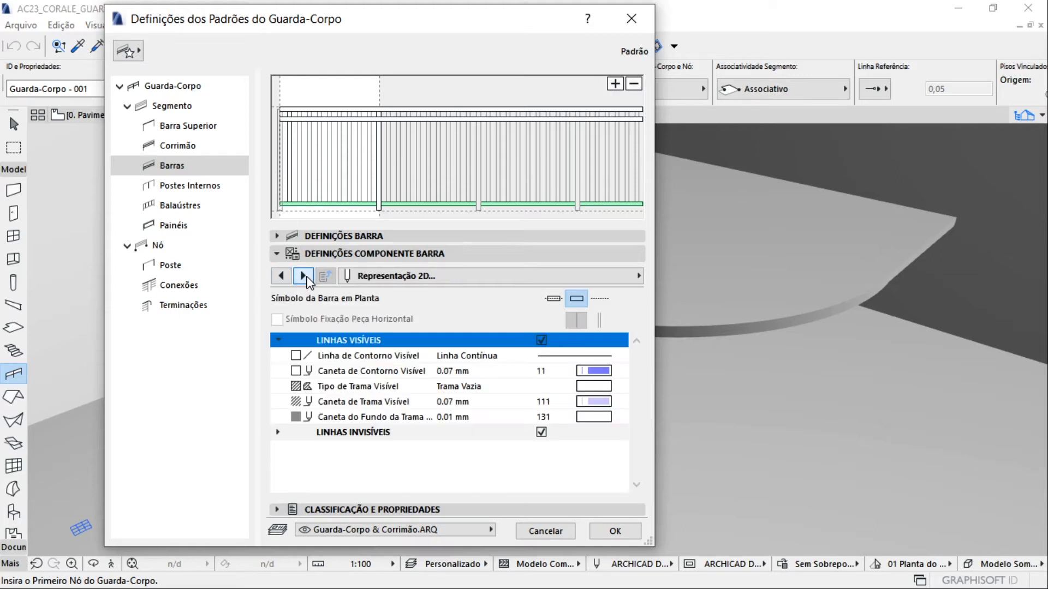
{"action": "left_click", "coordinate": [303, 276]}
Examine the inner posts' (Postes Internos) available types and their component settings through to 3D representation
{"action": "left_click", "coordinate": [229, 186]}
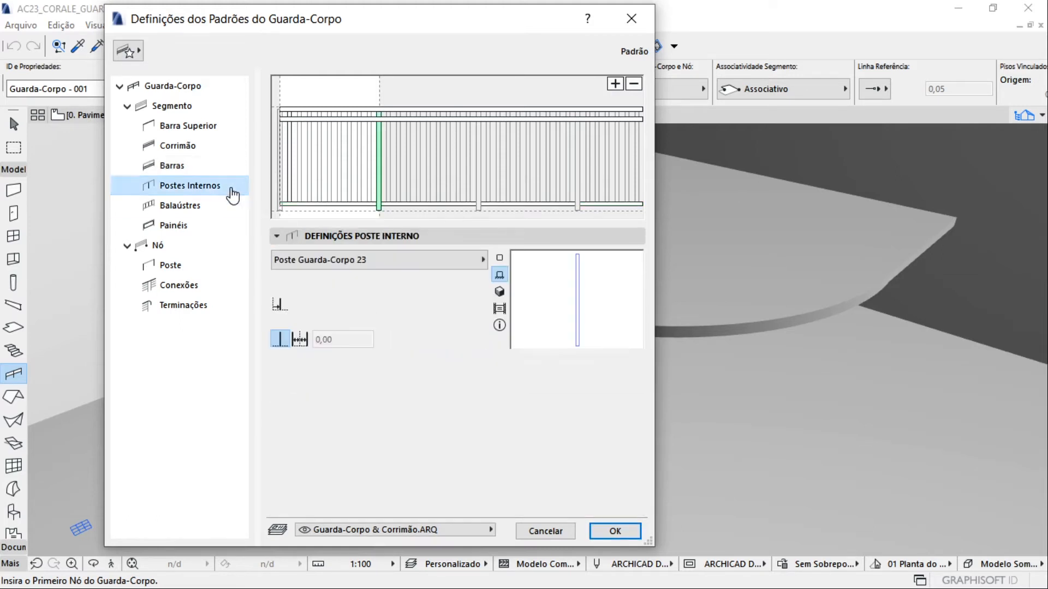
{"action": "left_click", "coordinate": [360, 262]}
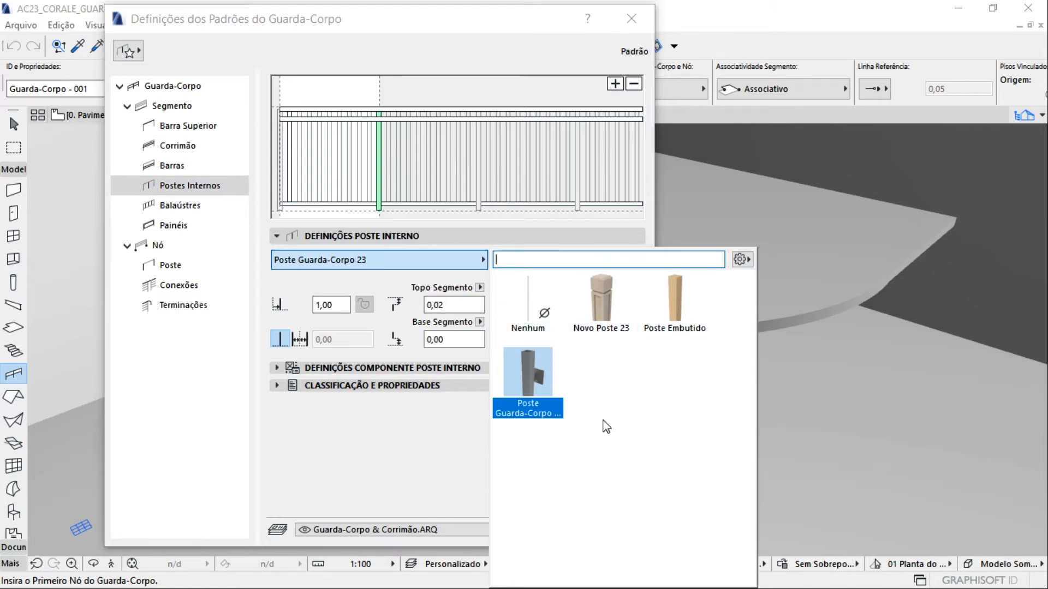
{"action": "left_click", "coordinate": [361, 290]}
{"action": "left_click", "coordinate": [363, 368]}
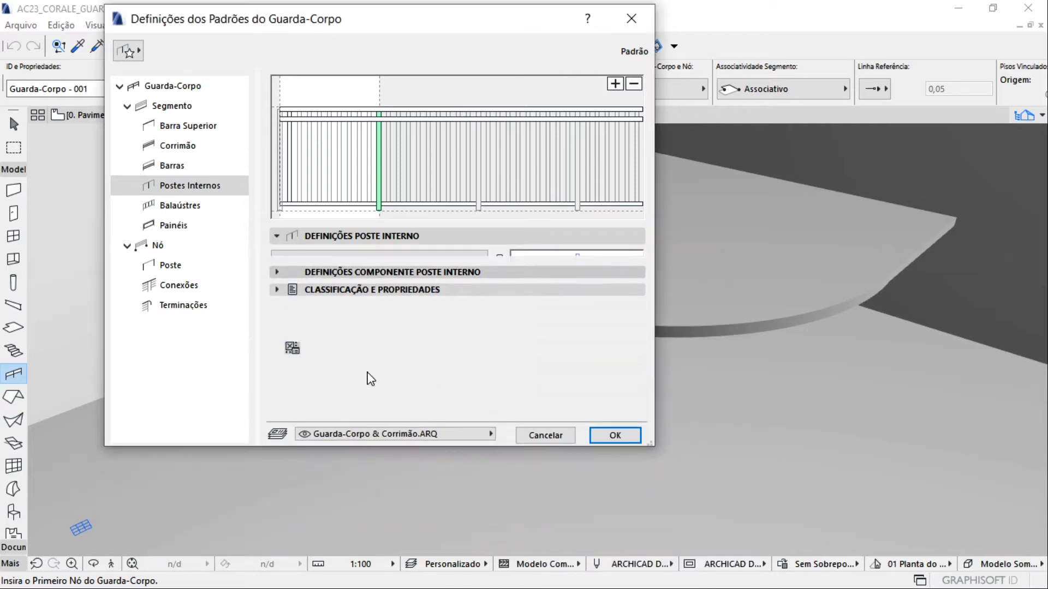
{"action": "left_click", "coordinate": [303, 275]}
{"action": "left_click", "coordinate": [303, 276]}
{"action": "left_click", "coordinate": [303, 275]}
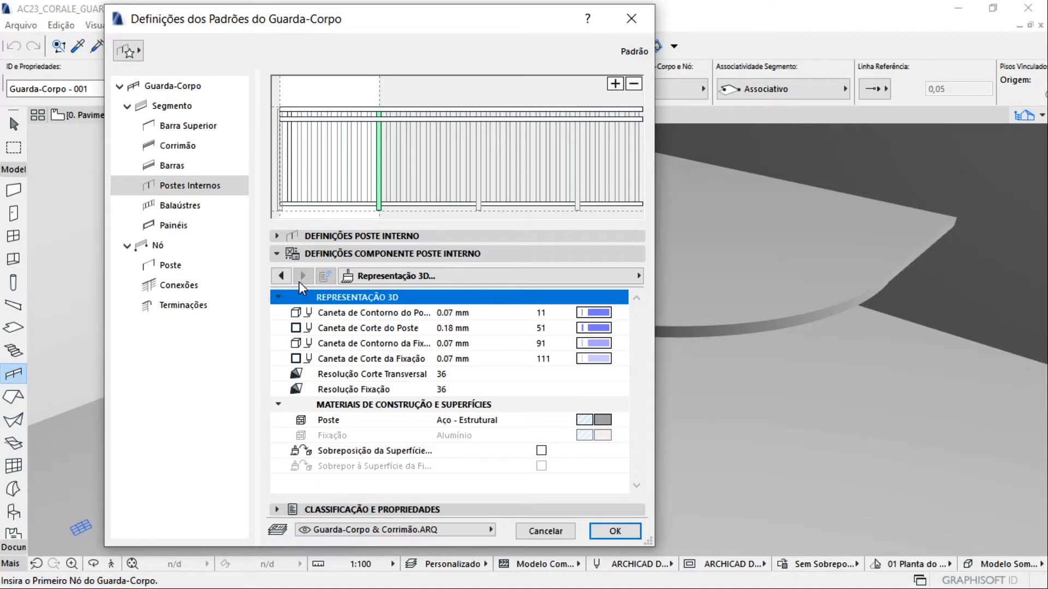
Try the baluster pattern's equal-parts and fixed-length distributions, ending on dividing the segment into 5 parts
{"action": "left_click", "coordinate": [195, 211]}
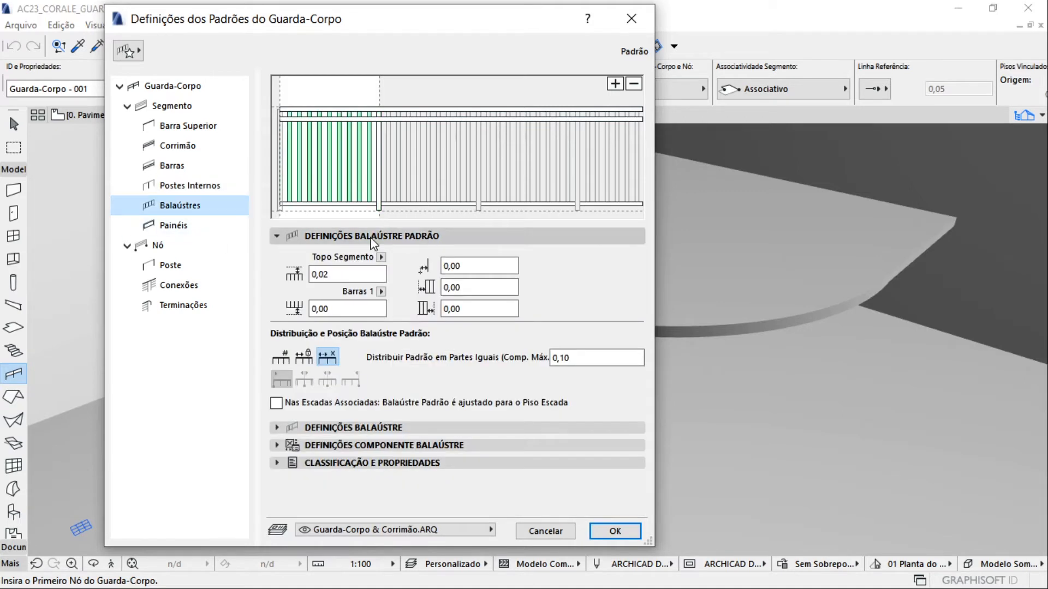
{"action": "left_click", "coordinate": [282, 357]}
{"action": "left_click", "coordinate": [327, 357]}
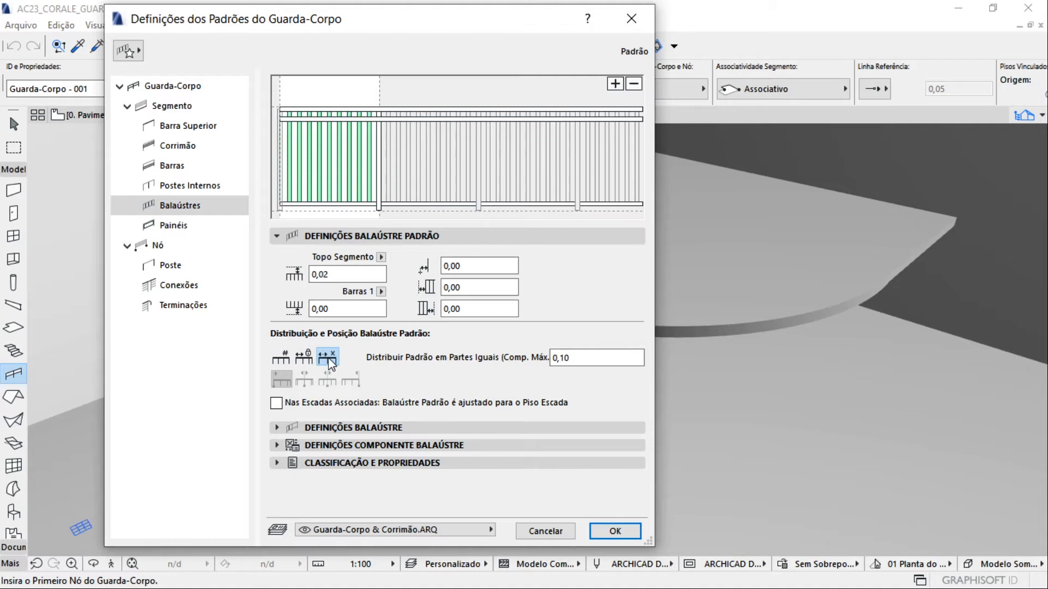
{"action": "left_click_drag", "start_coordinate": [583, 360], "coordinate": [525, 361]}
{"action": "left_click", "coordinate": [304, 358]}
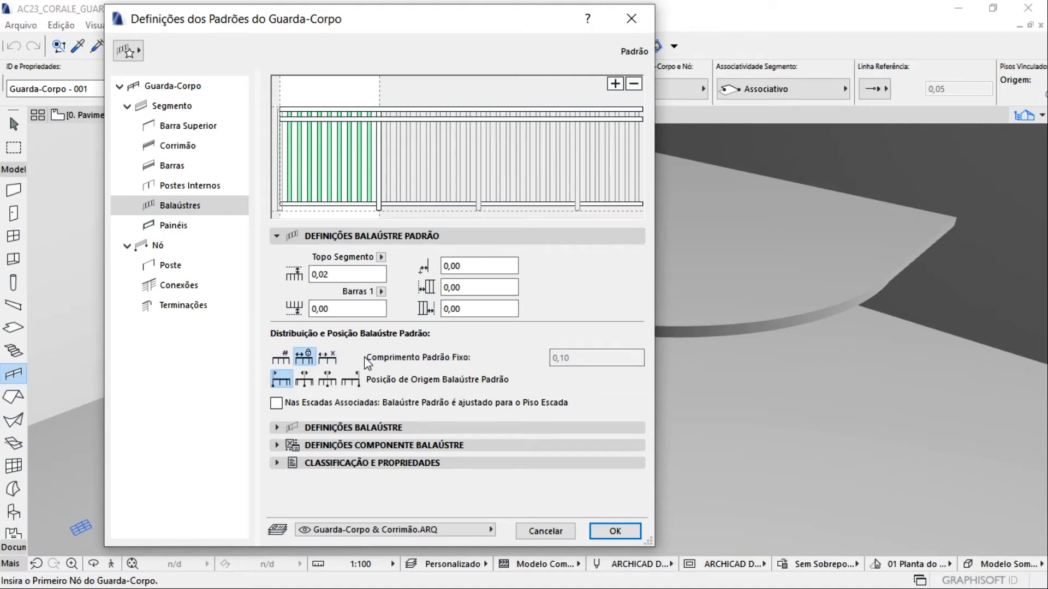
{"action": "left_click", "coordinate": [302, 381]}
{"action": "left_click", "coordinate": [280, 357]}
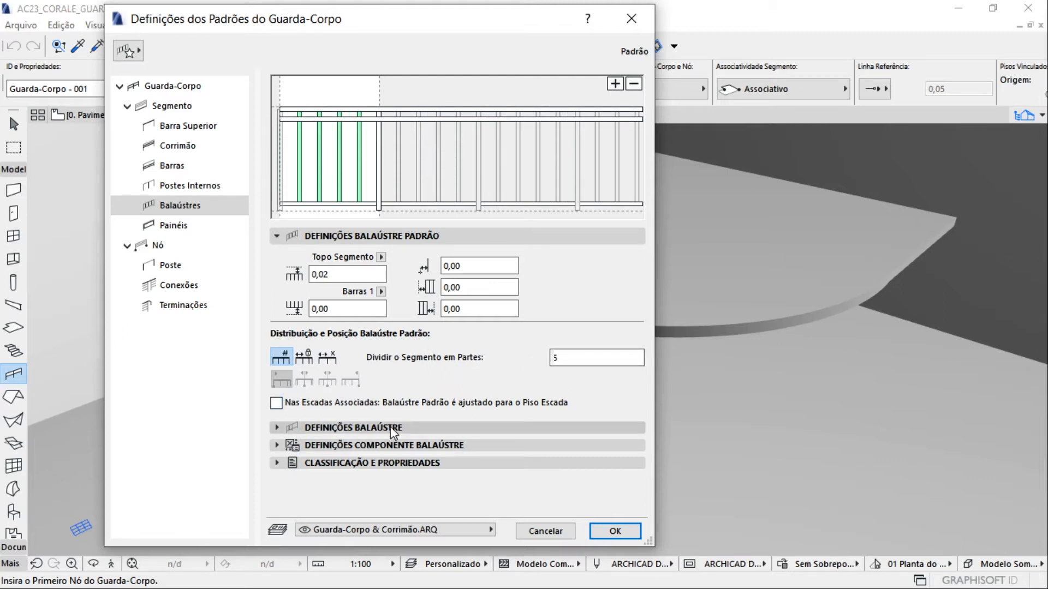
Examine the component types available for the segment's balusters
{"action": "left_click", "coordinate": [358, 428]}
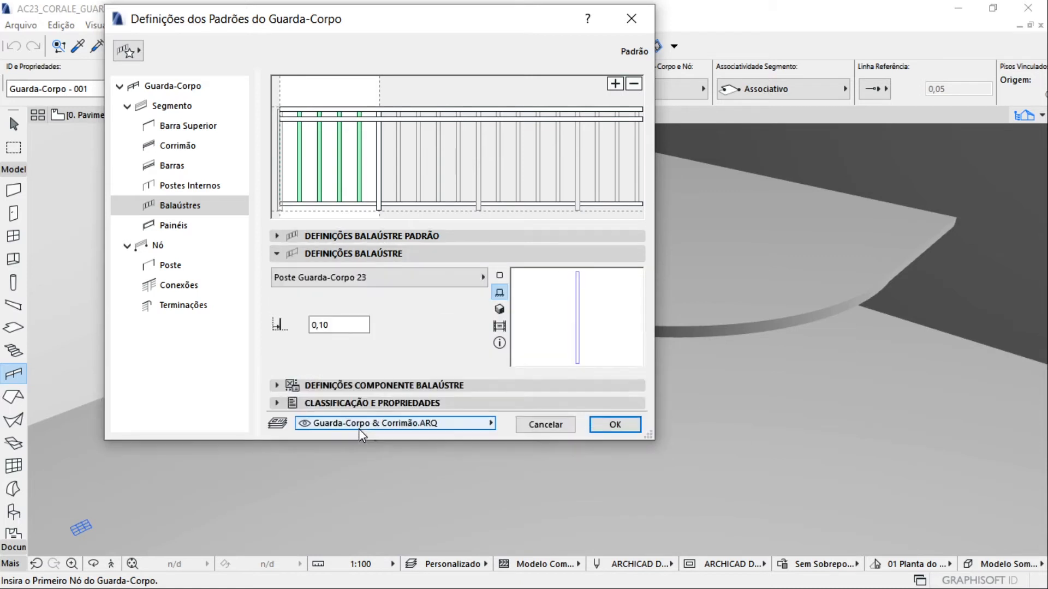
{"action": "left_click", "coordinate": [376, 279]}
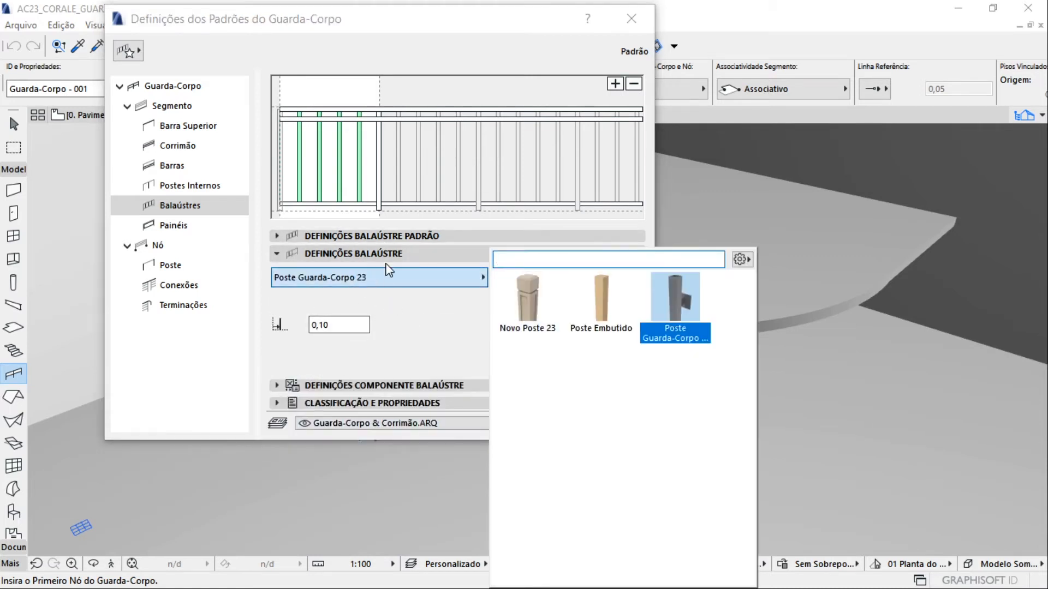
{"action": "left_click", "coordinate": [447, 331]}
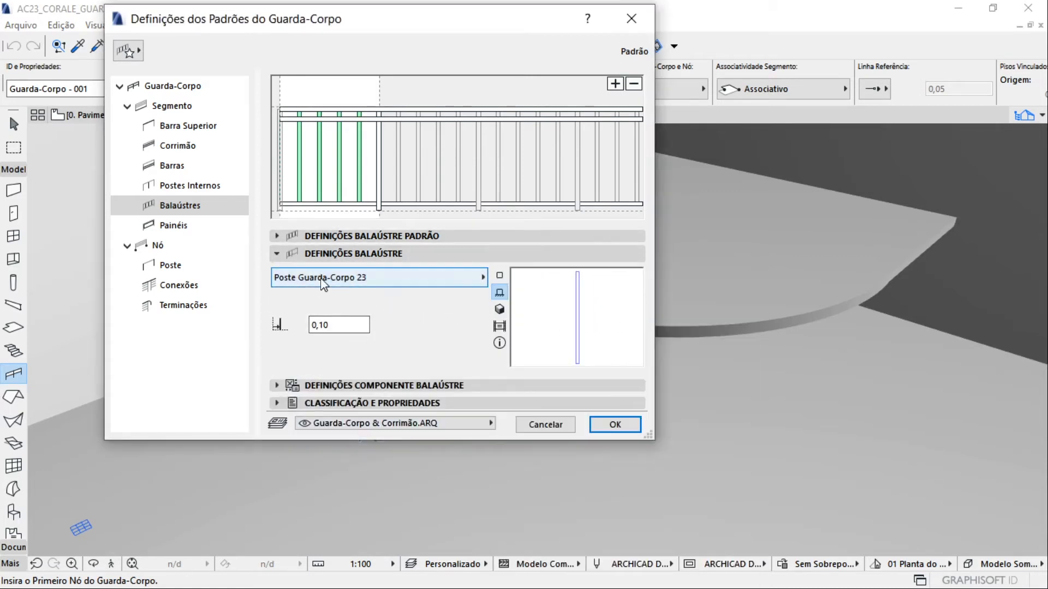
{"action": "left_click", "coordinate": [431, 281]}
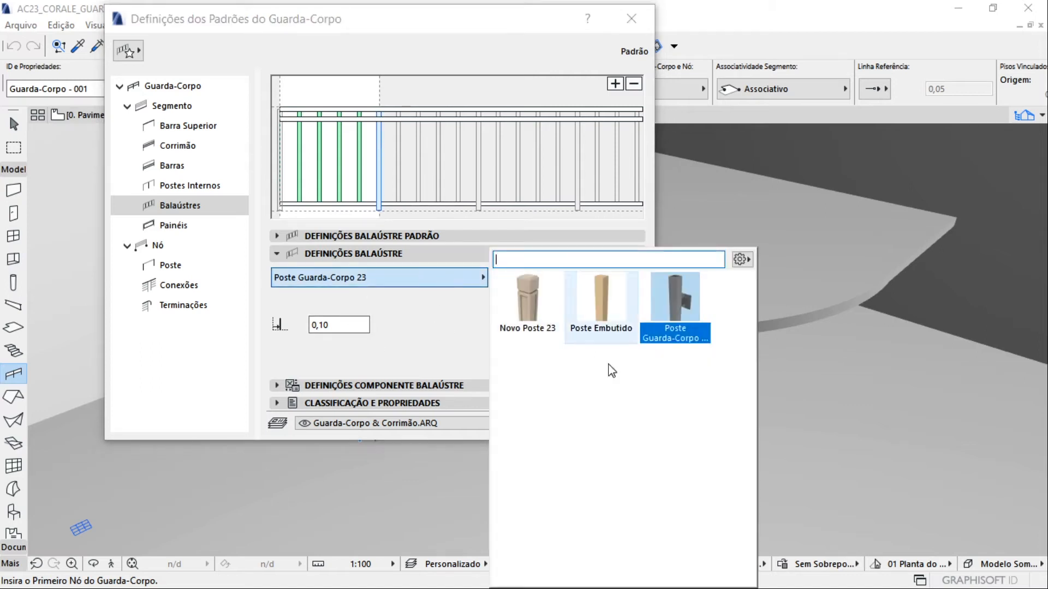
{"action": "left_click", "coordinate": [408, 322]}
Review the balusters' component settings for 2D representation and for style and dimensions
{"action": "left_click", "coordinate": [345, 386]}
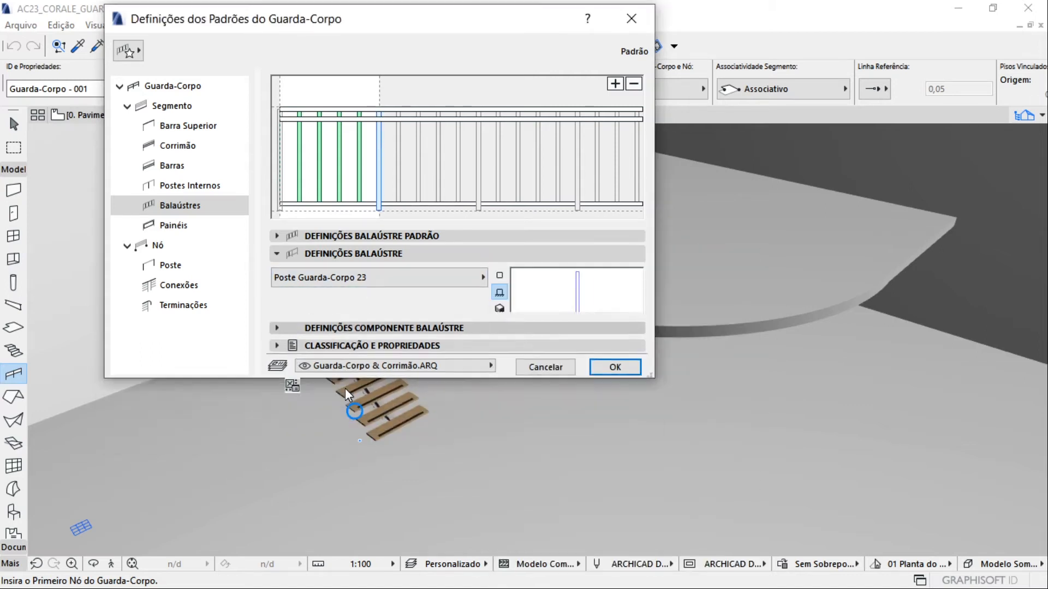
{"action": "left_click", "coordinate": [309, 294]}
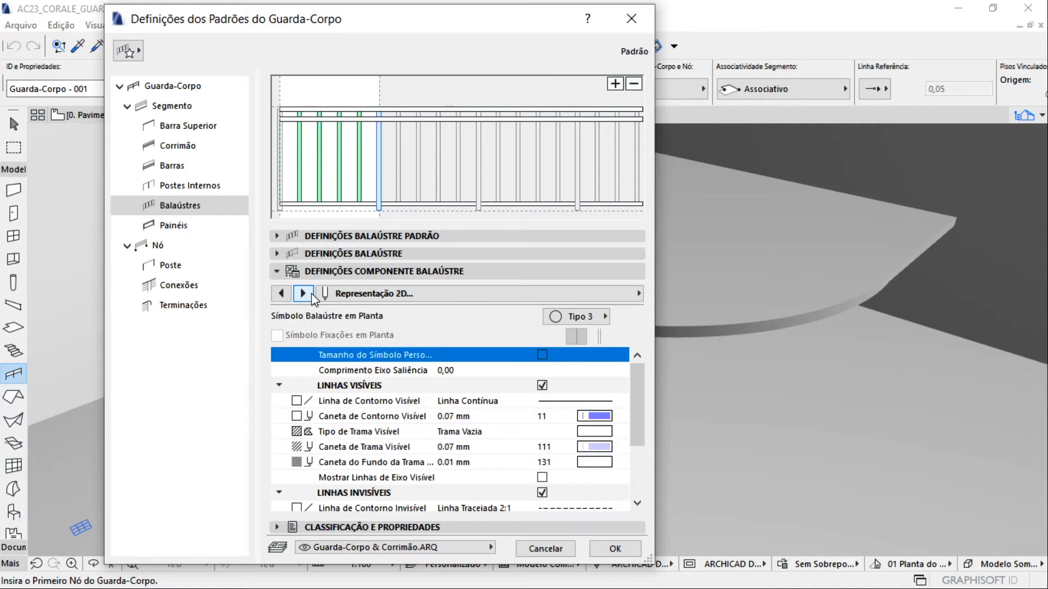
{"action": "left_click", "coordinate": [311, 293]}
{"action": "left_click", "coordinate": [281, 293]}
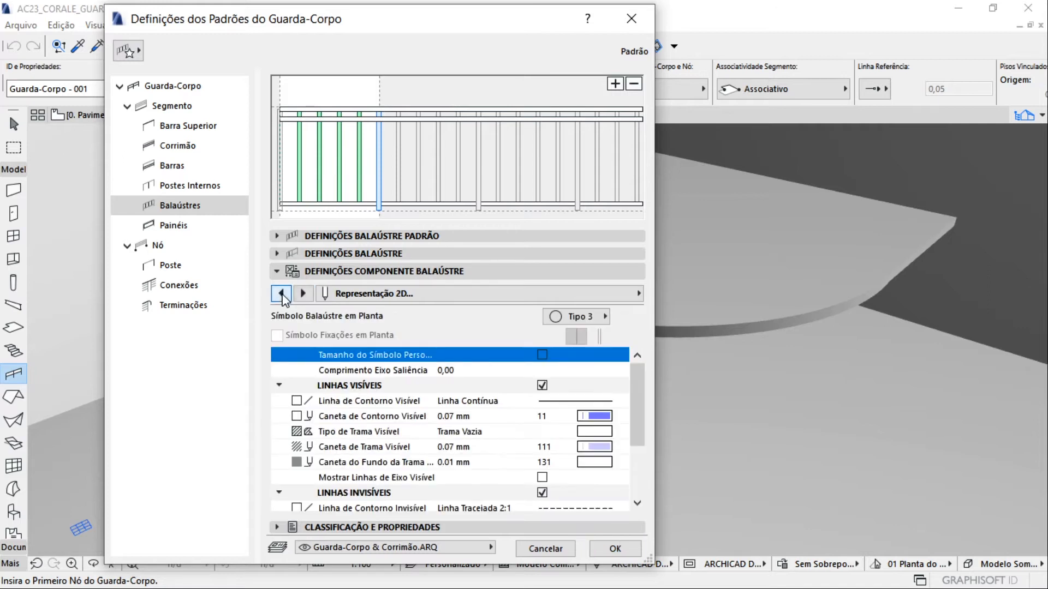
{"action": "left_click", "coordinate": [281, 294]}
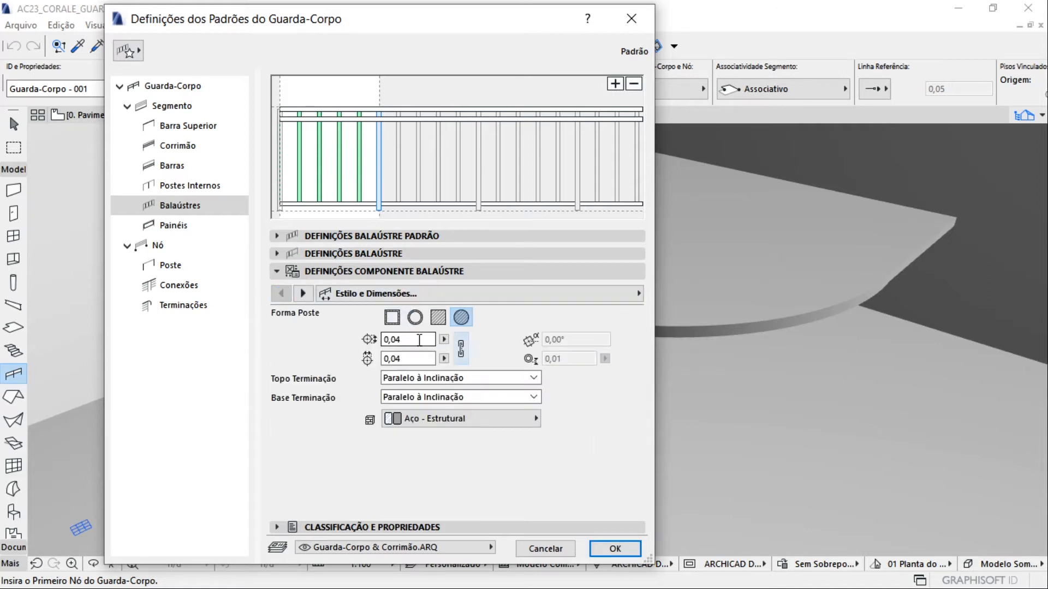
Examine the segment panel's settings and its available types
{"action": "left_click", "coordinate": [197, 228]}
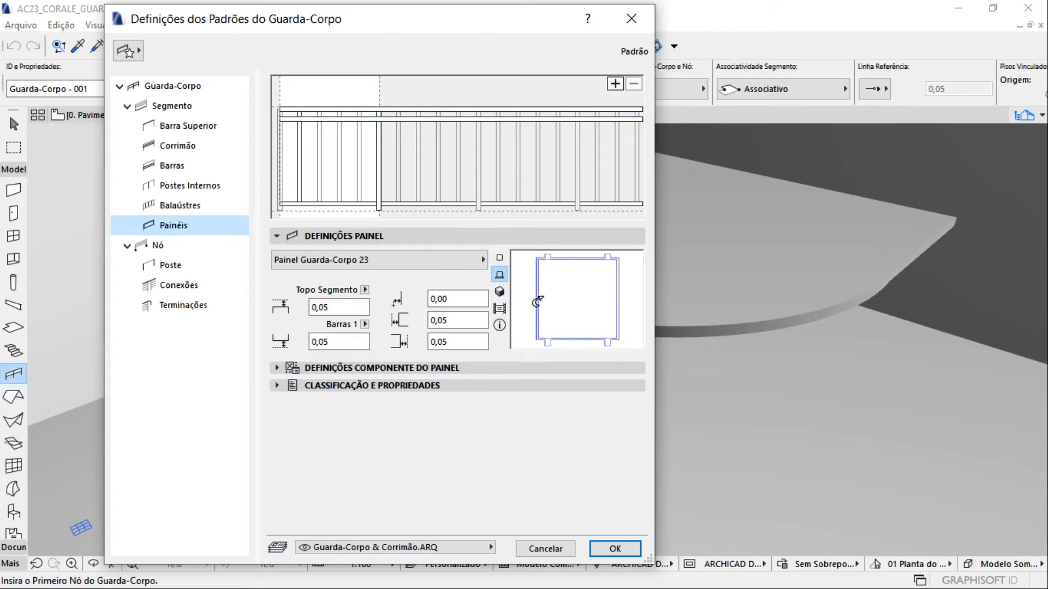
{"action": "left_click", "coordinate": [384, 261]}
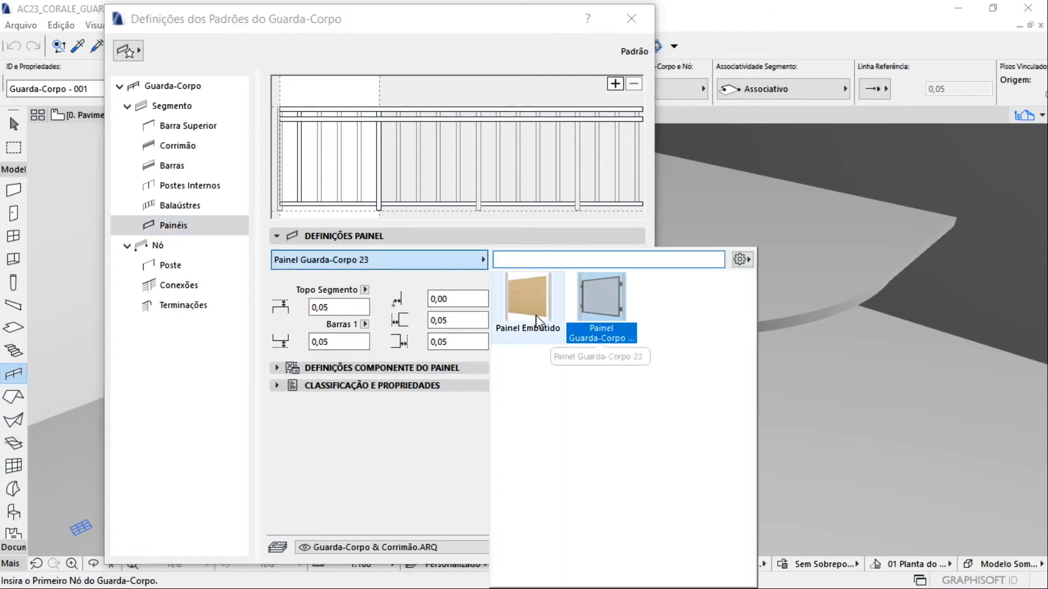
{"action": "left_click", "coordinate": [401, 410]}
Review the node's general settings and its post's component settings, including fixing and style and dimensions
{"action": "left_click", "coordinate": [201, 247]}
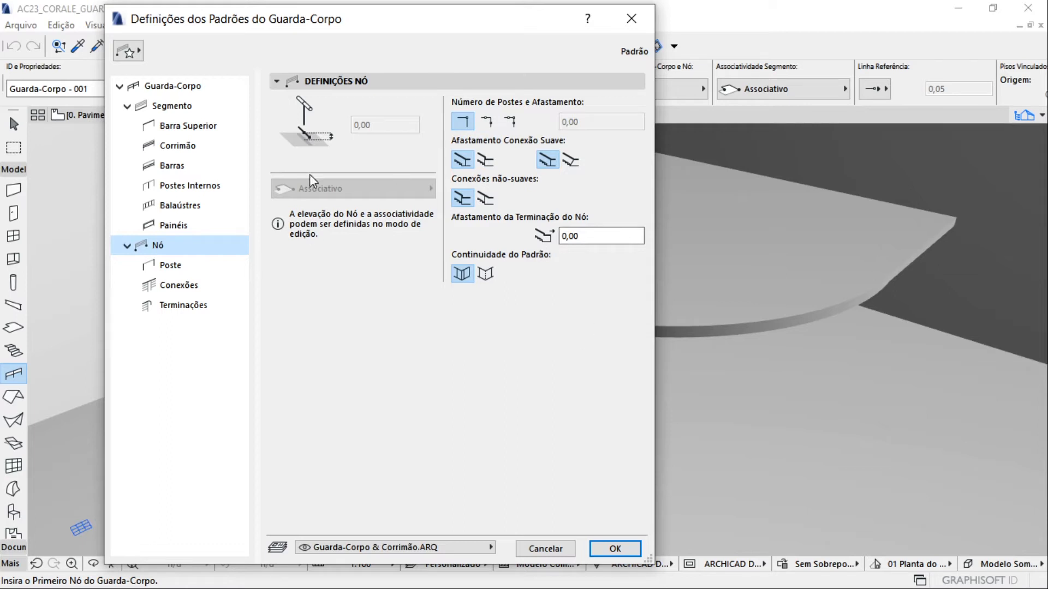
{"action": "left_click", "coordinate": [183, 266]}
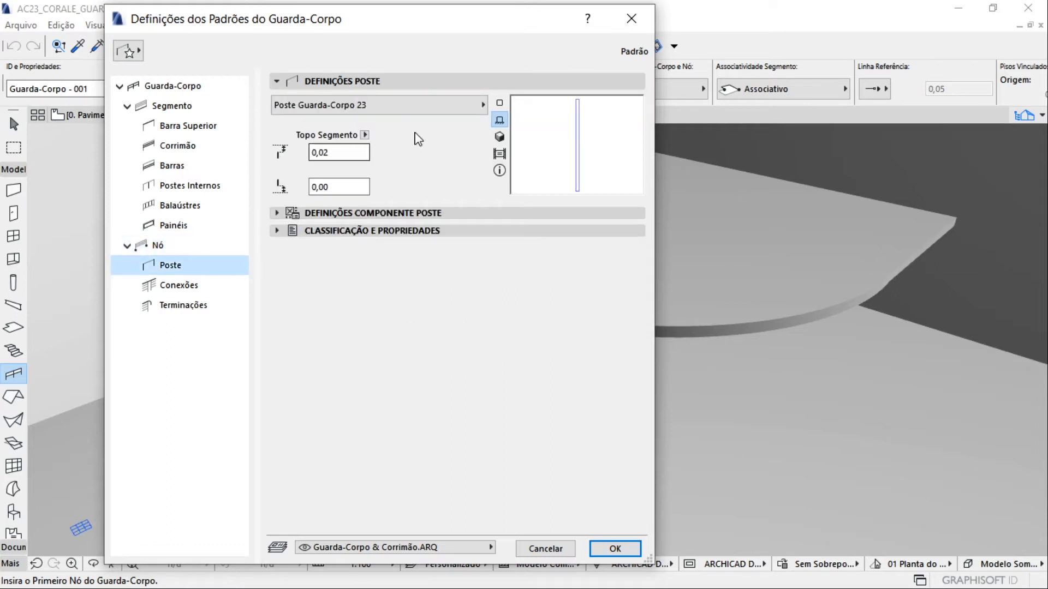
{"action": "left_click", "coordinate": [334, 213]}
{"action": "left_click", "coordinate": [303, 235]}
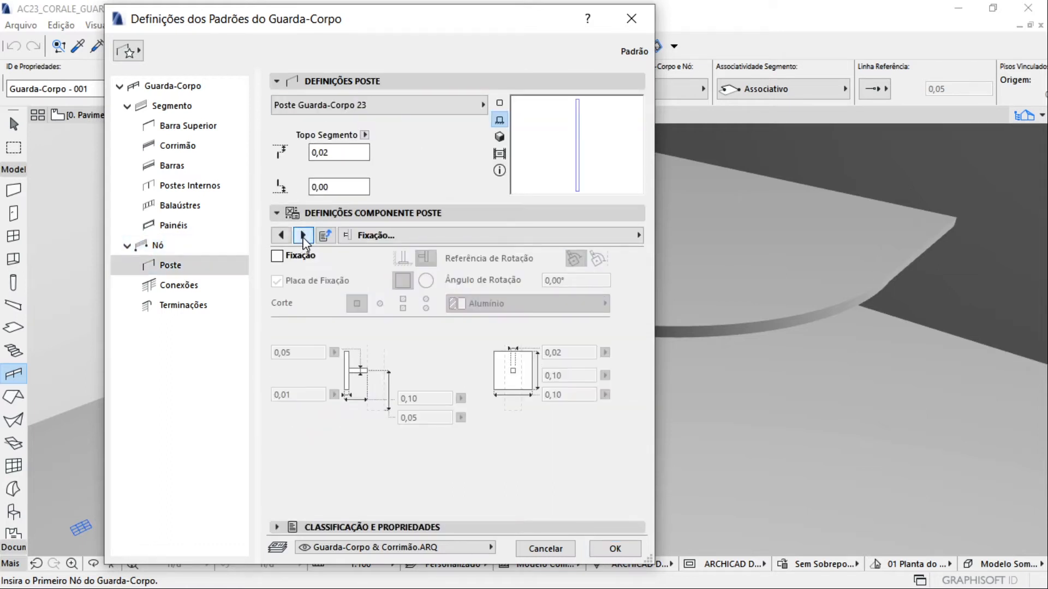
{"action": "left_click", "coordinate": [303, 238]}
{"action": "left_click", "coordinate": [303, 238]}
{"action": "left_click", "coordinate": [284, 237]}
{"action": "left_click", "coordinate": [284, 237]}
{"action": "left_click", "coordinate": [284, 237]}
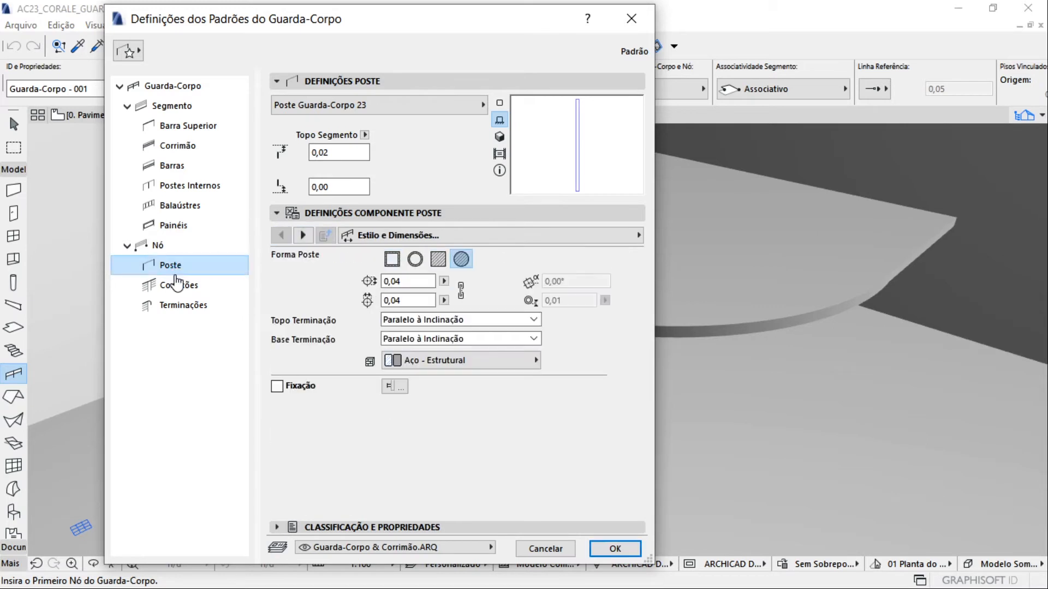
Review the top rail's connection and termination settings, and leave the railing defaults without applying them
{"action": "left_click", "coordinate": [177, 284]}
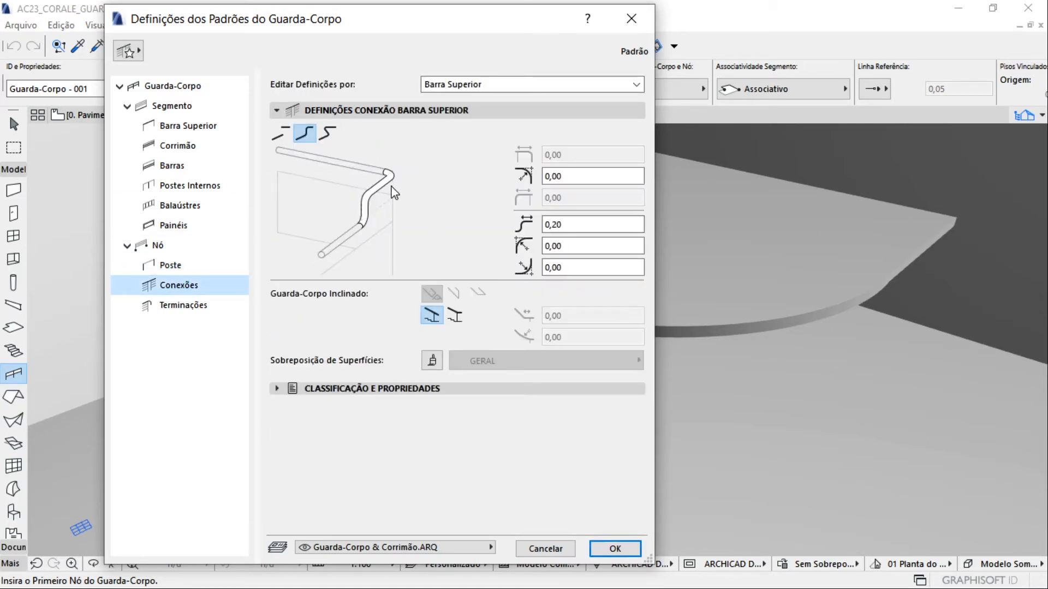
{"action": "left_click", "coordinate": [204, 308]}
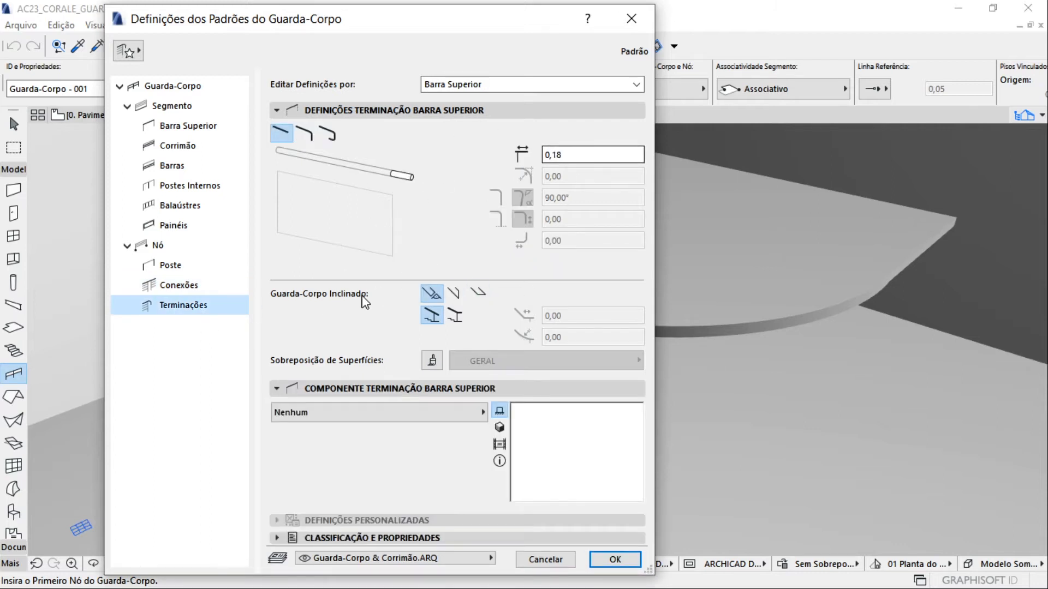
{"action": "left_click", "coordinate": [632, 19]}
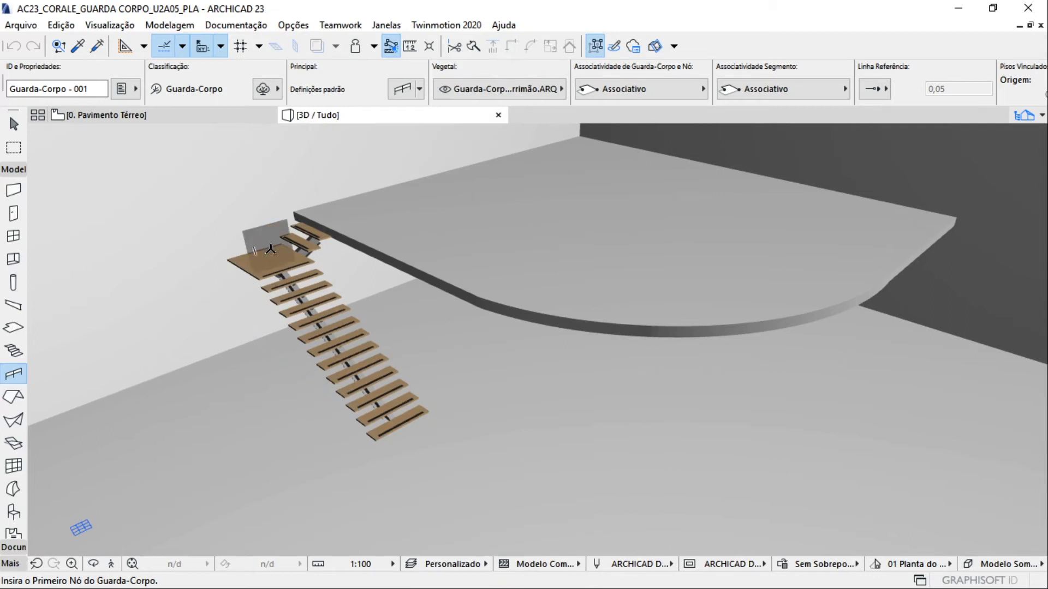
{"action": "key", "text": "Escape"}
Load the favorite Guarda-Corpo de vidro c/ poste into the Railing tool for use on the stair
{"action": "left_click", "coordinate": [16, 378]}
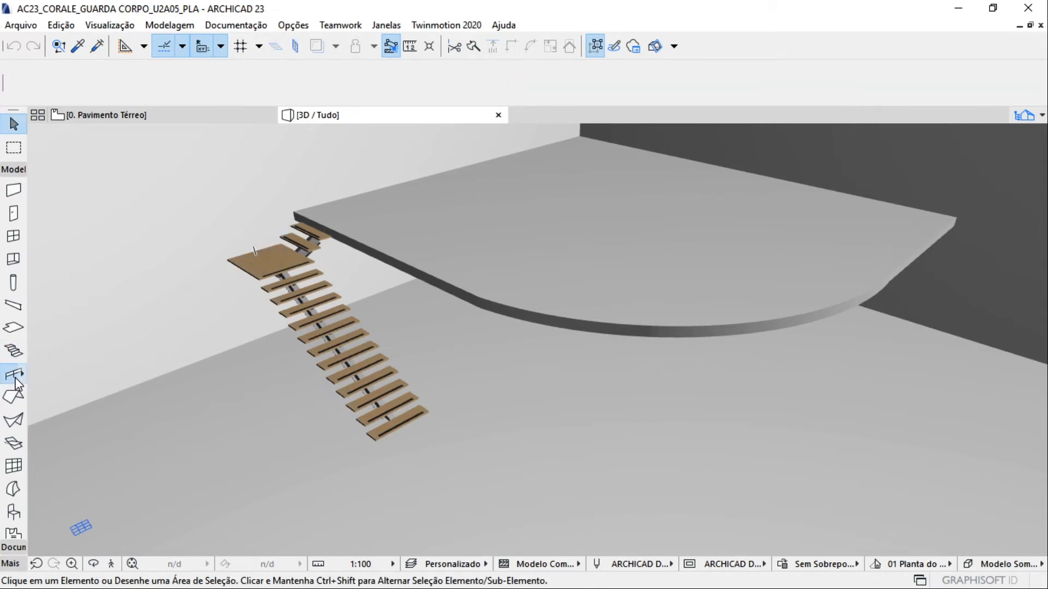
{"action": "right_click", "coordinate": [20, 373]}
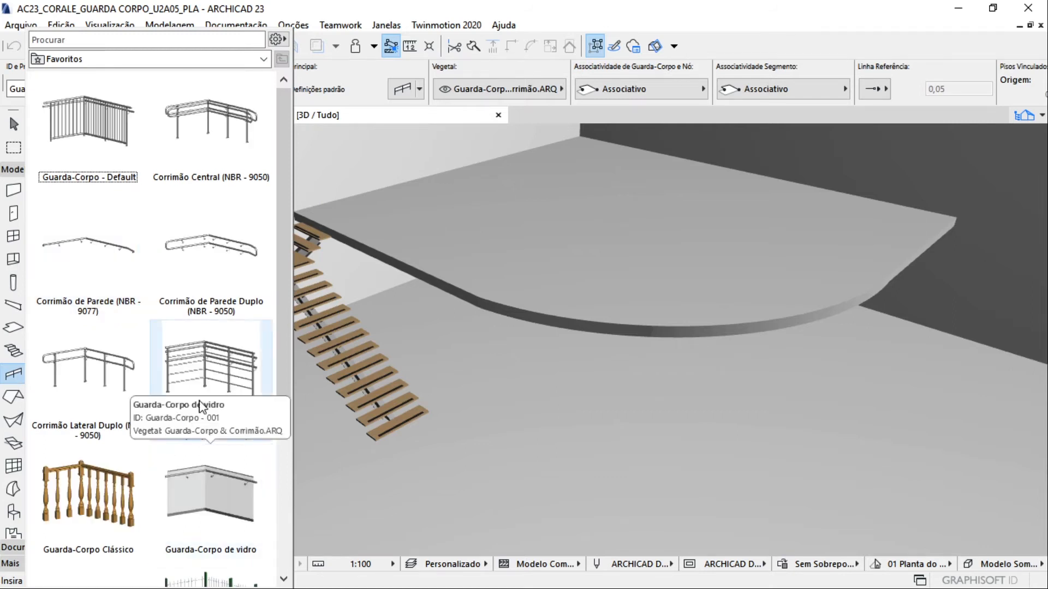
{"action": "scroll", "coordinate": [187, 377], "scroll_direction": "down", "scroll_amount": 3}
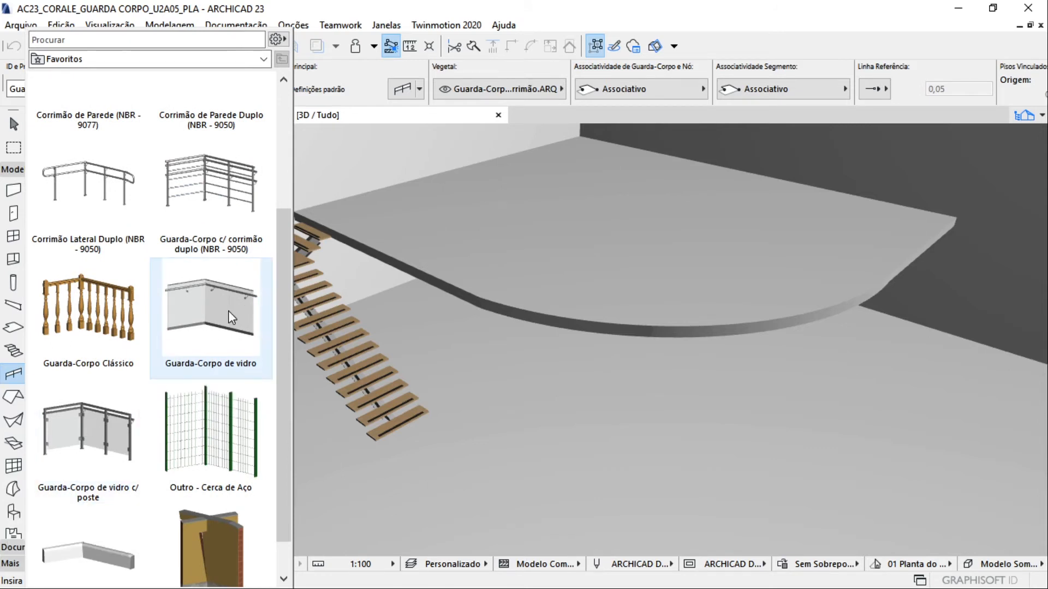
{"action": "double_click", "coordinate": [114, 428]}
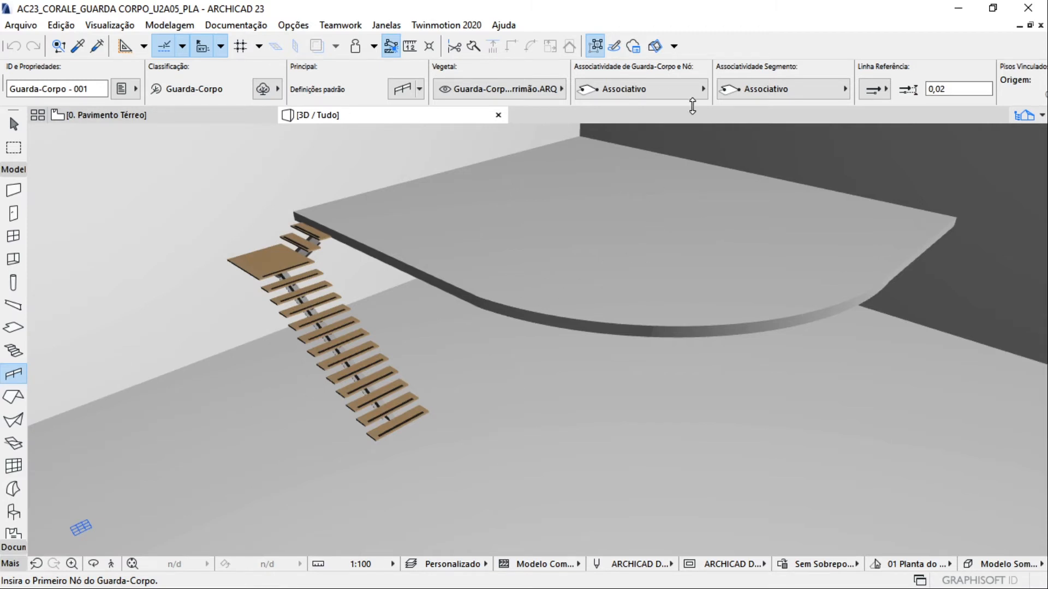
{"action": "scroll", "coordinate": [411, 410], "scroll_direction": "up", "scroll_amount": 5}
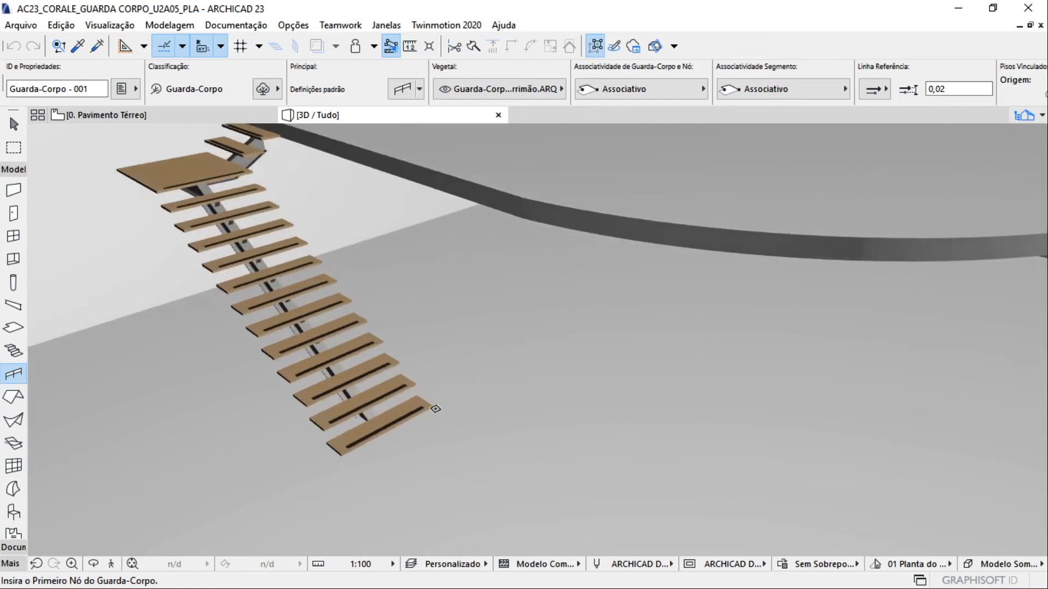
Set the ground floor slab's reference plane location to its top face
{"action": "middle_click_drag", "start_coordinate": [434, 400], "coordinate": [583, 423], "text": "shift"}
{"action": "left_click", "coordinate": [584, 422]}
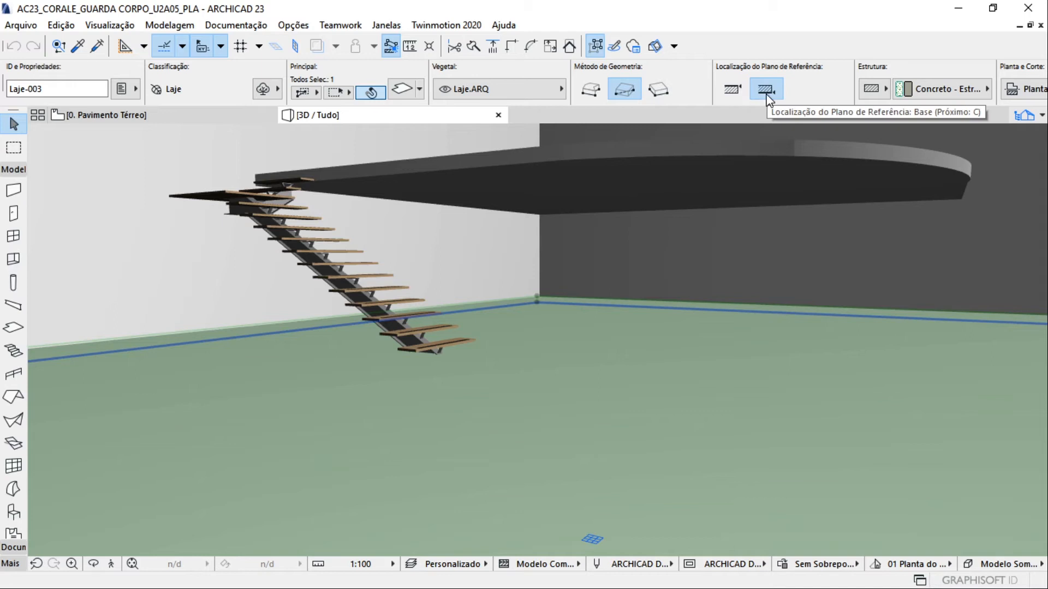
{"action": "left_click", "coordinate": [743, 94]}
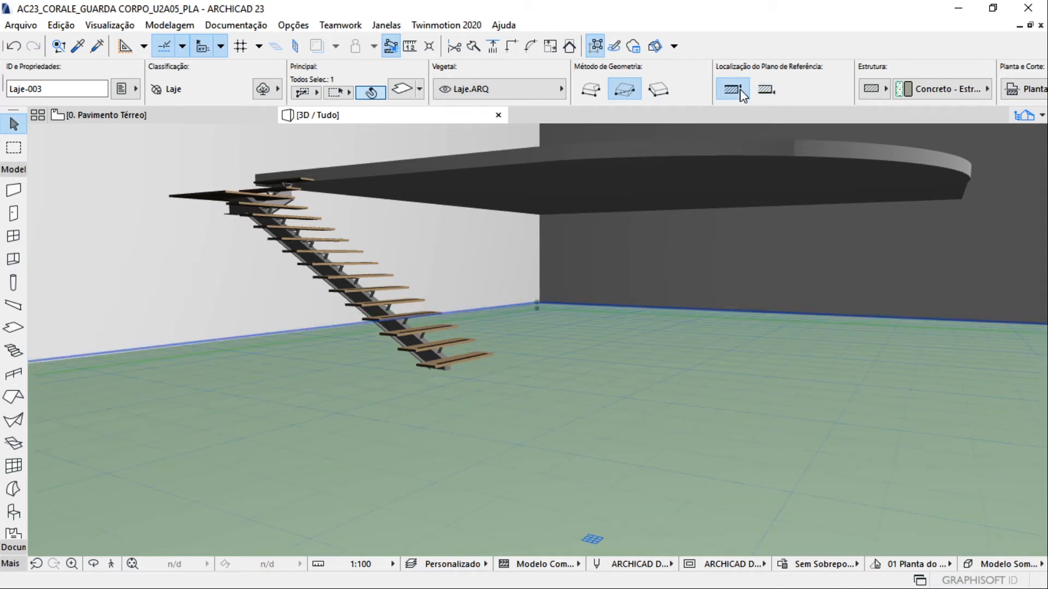
{"action": "key", "text": "Escape"}
{"action": "scroll", "coordinate": [458, 362], "scroll_direction": "up", "scroll_amount": 6}
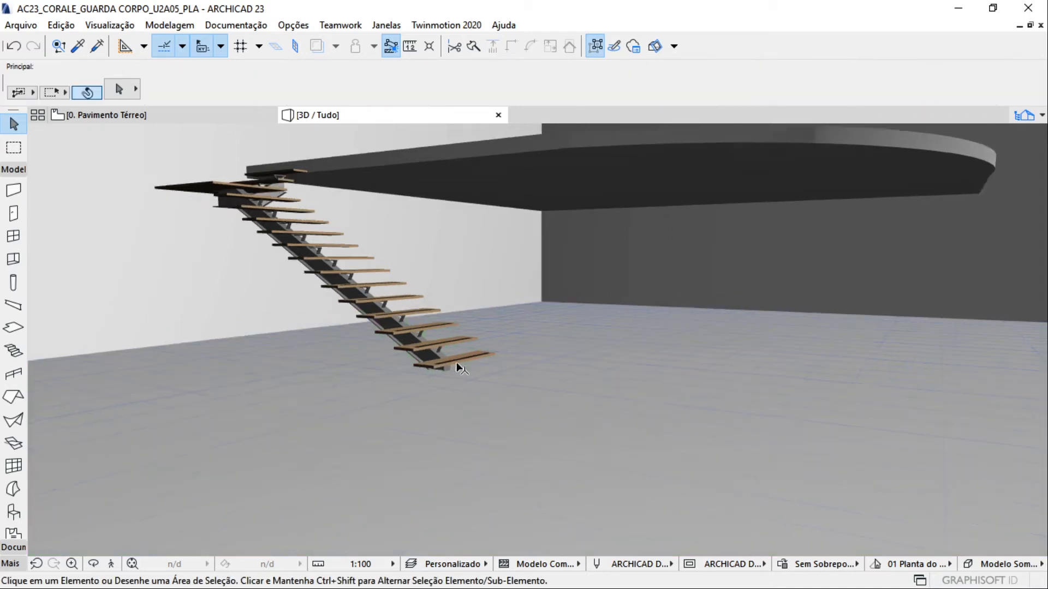
Start a railing at the bottom tread's outer corner and run it along the stair's contour up to the first floor slab
{"action": "middle_click_drag", "start_coordinate": [457, 361], "coordinate": [313, 418], "text": "shift"}
{"action": "left_click", "coordinate": [13, 374]}
{"action": "middle_click_drag", "start_coordinate": [401, 308], "coordinate": [394, 367], "text": "shift"}
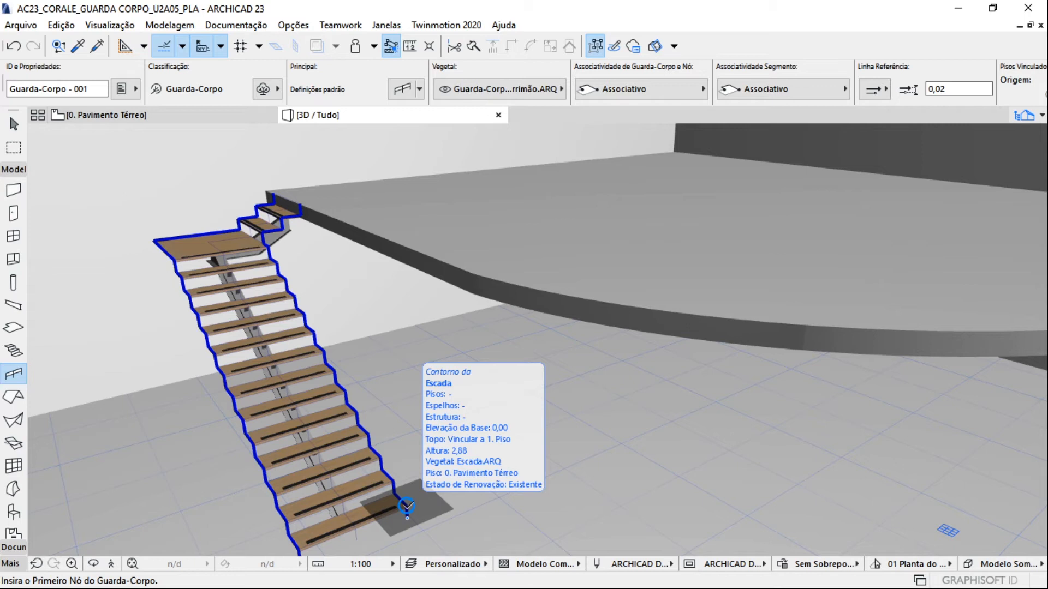
{"action": "left_click", "coordinate": [406, 507]}
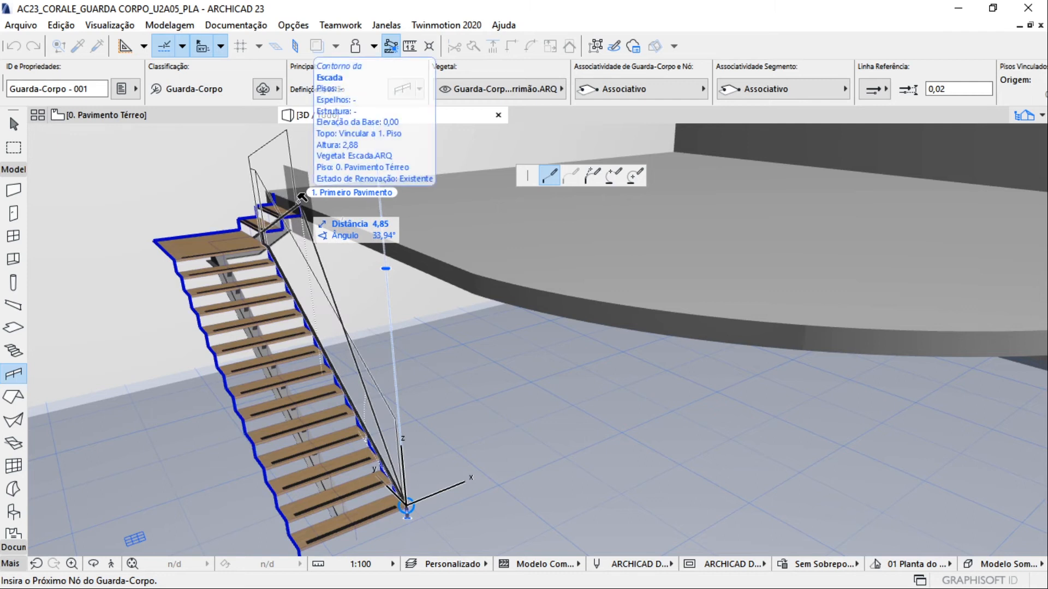
{"action": "left_click", "coordinate": [299, 200]}
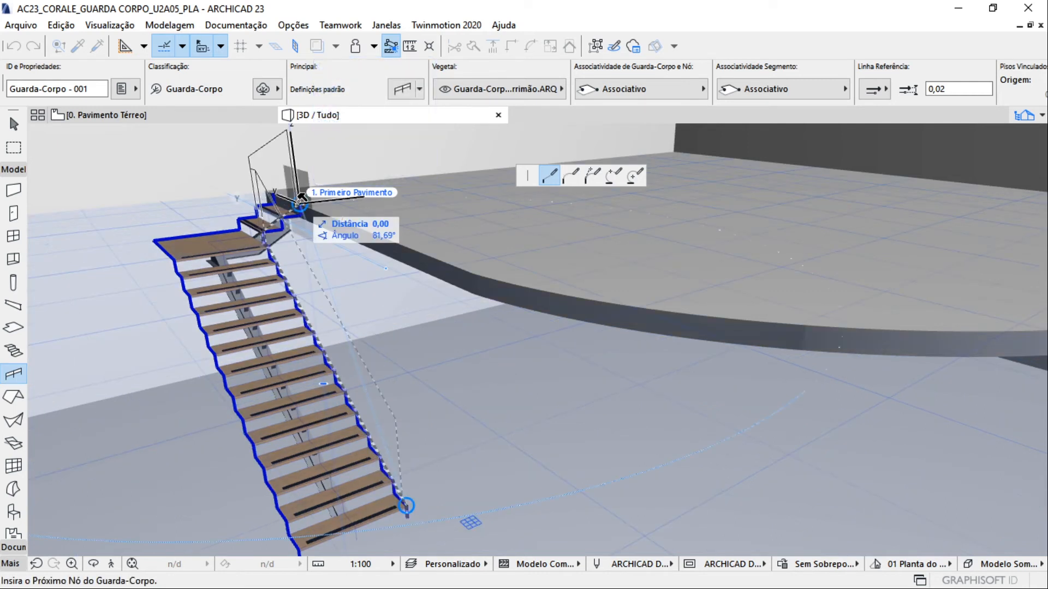
Continue the railing about 4.78 m along the slab's straight edge to the start of its curve
{"action": "scroll", "coordinate": [299, 201], "scroll_direction": "down", "scroll_amount": 1}
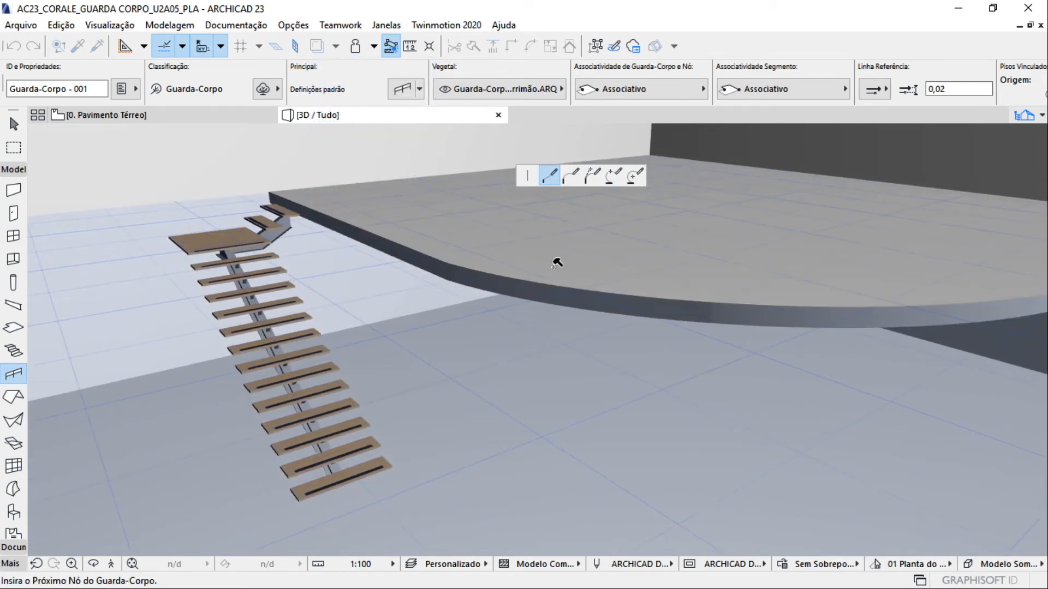
{"action": "middle_click_drag", "start_coordinate": [556, 260], "coordinate": [391, 290]}
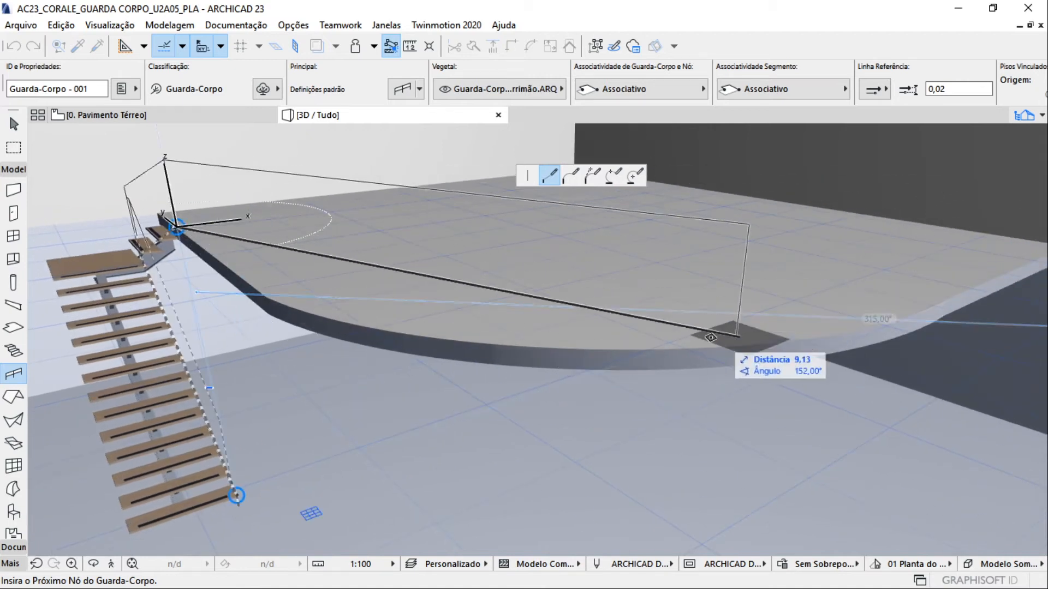
{"action": "middle_click_drag", "start_coordinate": [212, 263], "coordinate": [374, 300]}
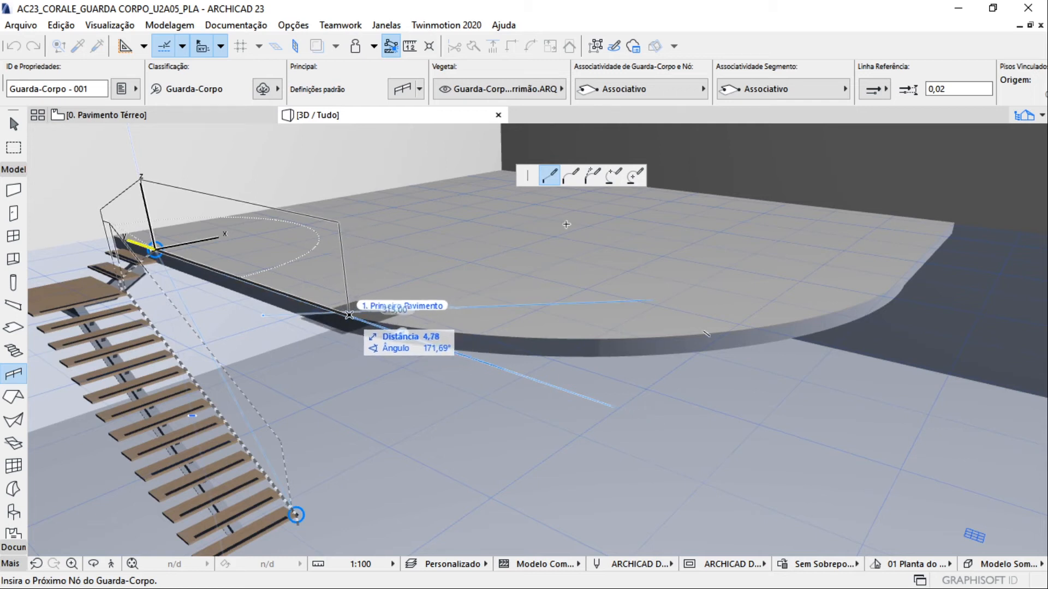
{"action": "middle_click_drag", "start_coordinate": [351, 314], "coordinate": [328, 334], "text": "shift"}
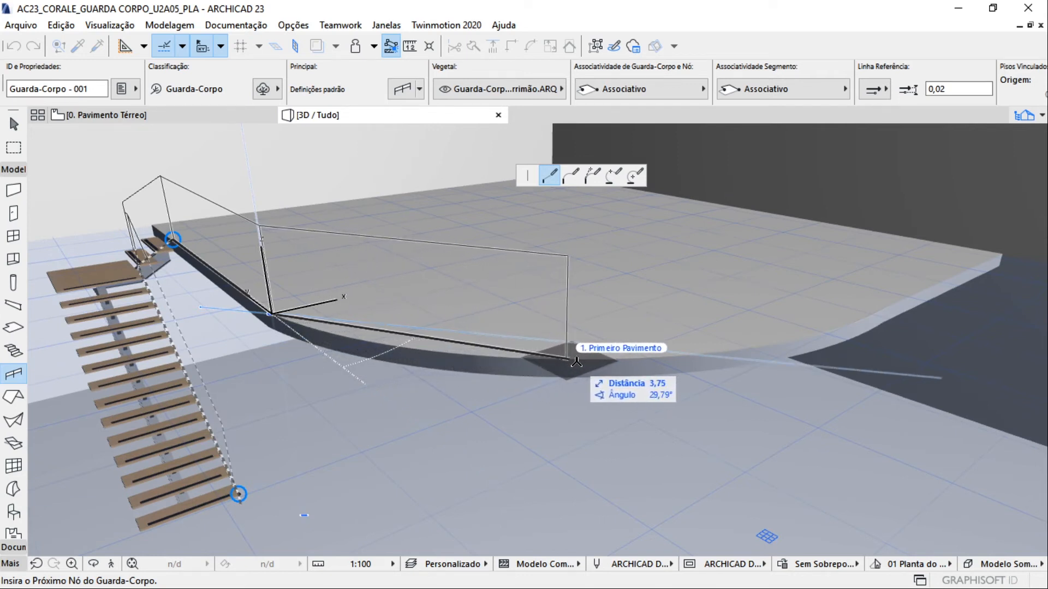
{"action": "middle_click_drag", "start_coordinate": [821, 343], "coordinate": [410, 358]}
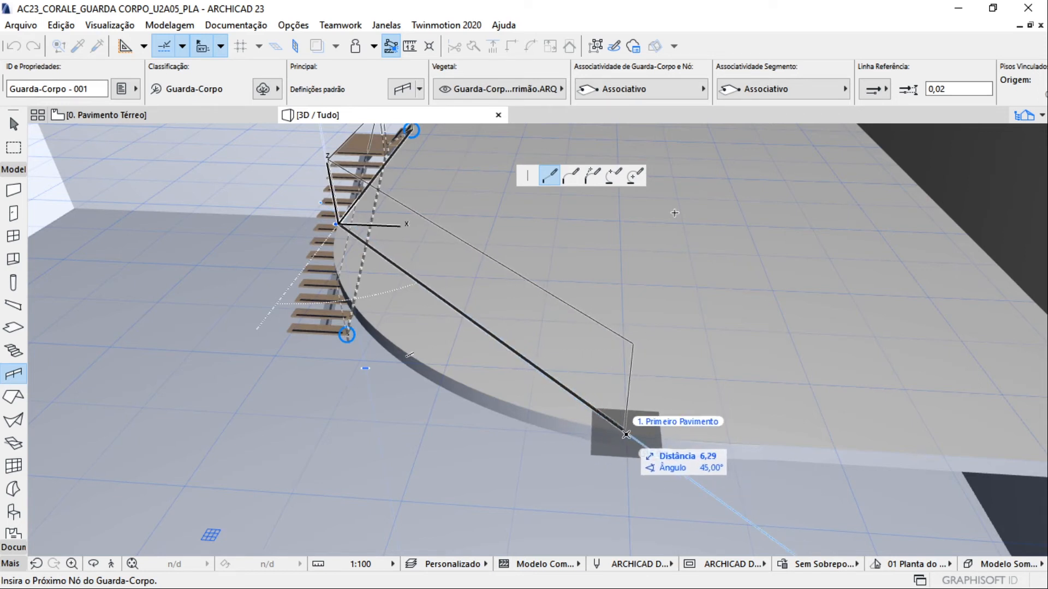
{"action": "left_click", "coordinate": [579, 423]}
{"action": "middle_click_drag", "start_coordinate": [580, 423], "coordinate": [469, 411]}
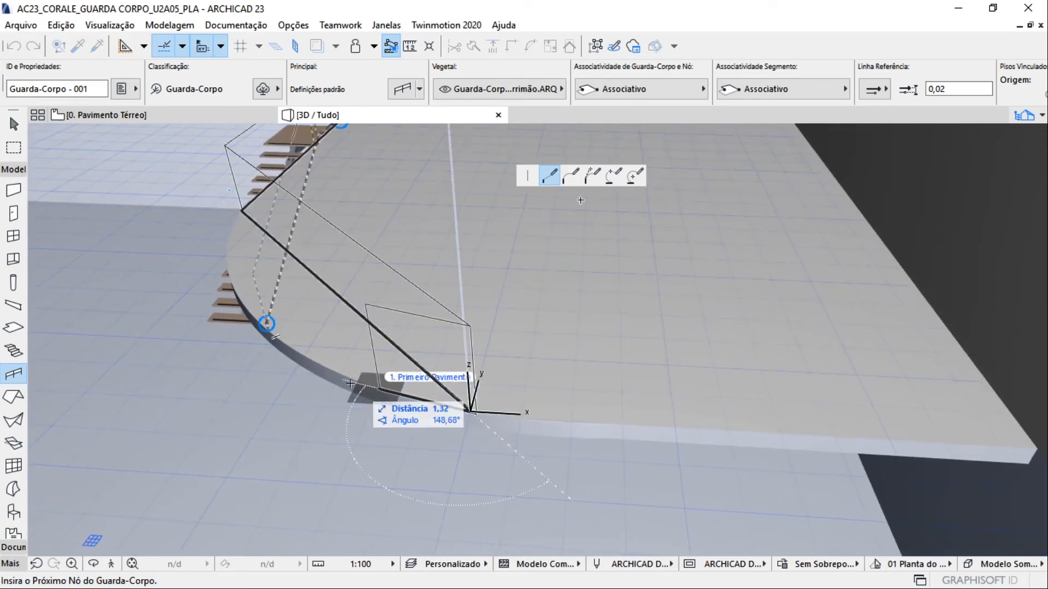
{"action": "middle_click_drag", "start_coordinate": [566, 297], "coordinate": [600, 280]}
{"action": "key", "text": "BackSpace"}
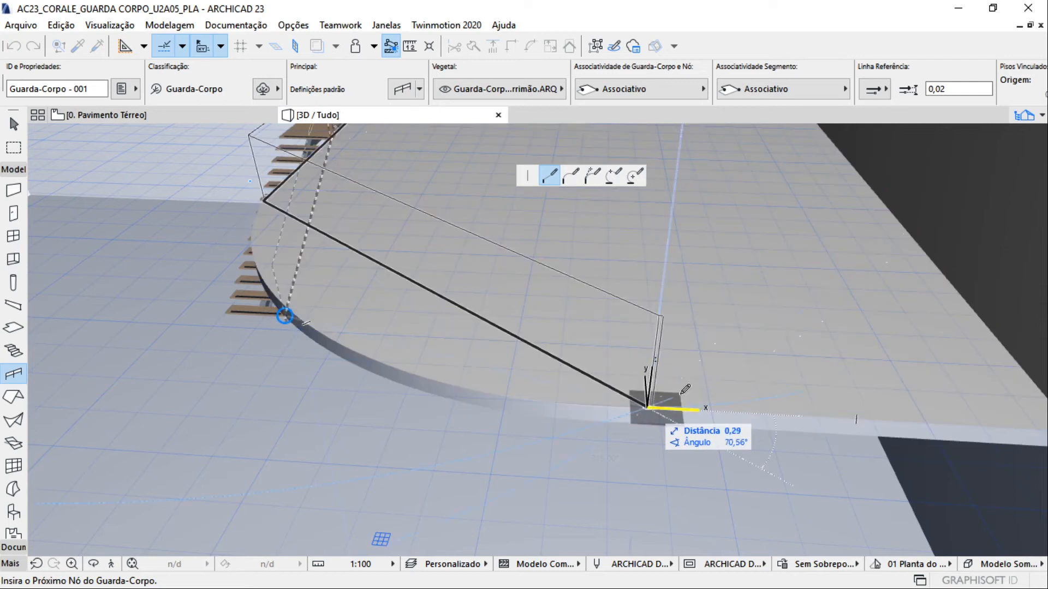
Extend the railing about 7.37 m straight to the curve's end, and finish it about 3.94 m further at the slab's corner by the wall
{"action": "left_click", "coordinate": [647, 406]}
{"action": "middle_click_drag", "start_coordinate": [1010, 415], "coordinate": [745, 387]}
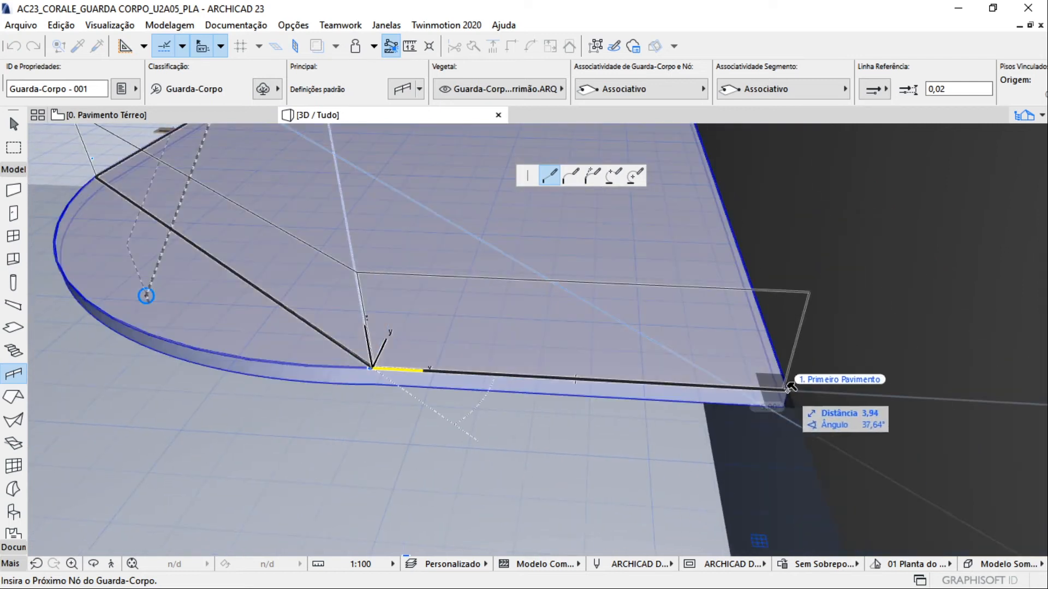
{"action": "double_click", "coordinate": [790, 386]}
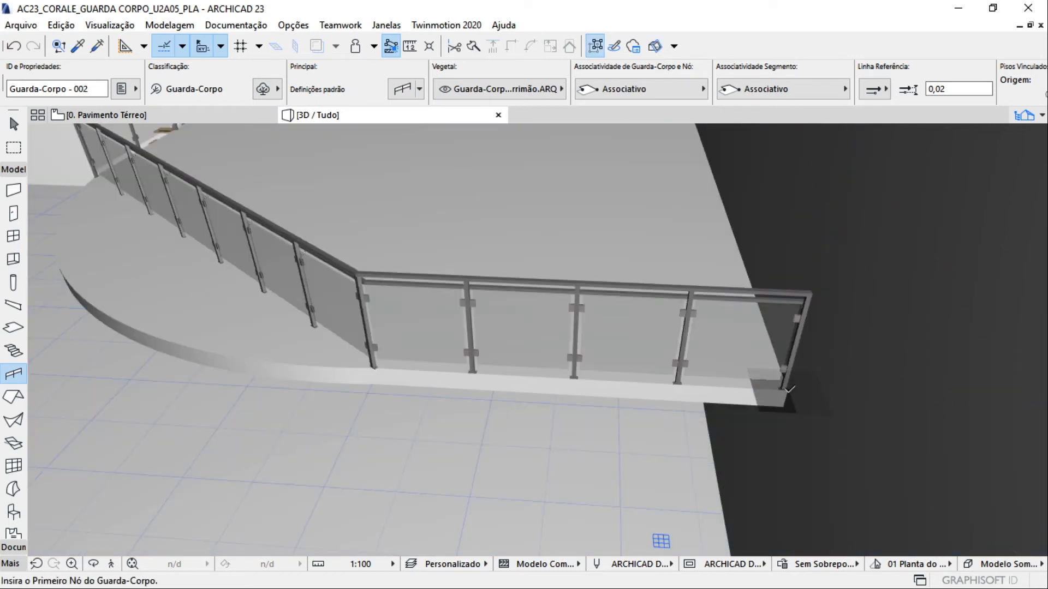
Open the floor plan of story 1. Primeiro Pavimento
{"action": "left_click_drag", "start_coordinate": [227, 299], "coordinate": [514, 307]}
{"action": "left_click", "coordinate": [507, 309]}
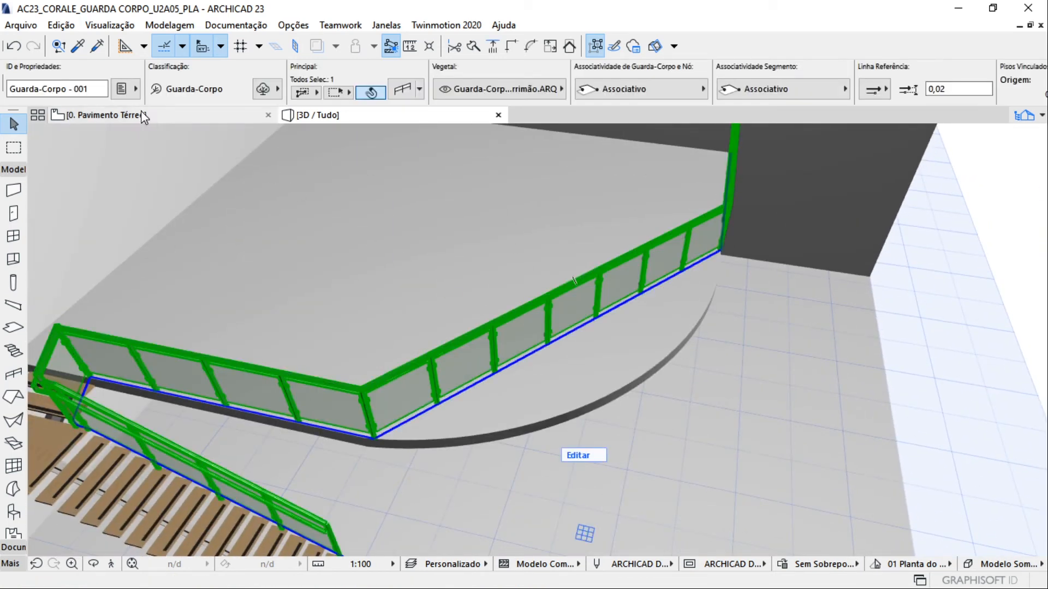
{"action": "left_click", "coordinate": [143, 115]}
{"action": "scroll", "coordinate": [311, 315], "scroll_direction": "down", "scroll_amount": 3}
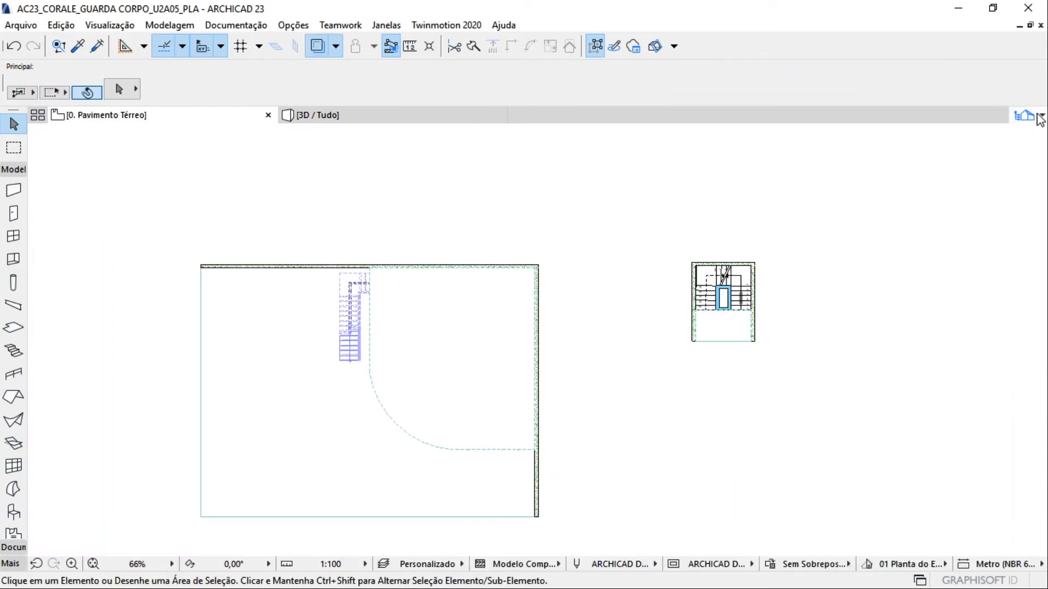
{"action": "left_click", "coordinate": [1024, 114]}
{"action": "double_click", "coordinate": [927, 195]}
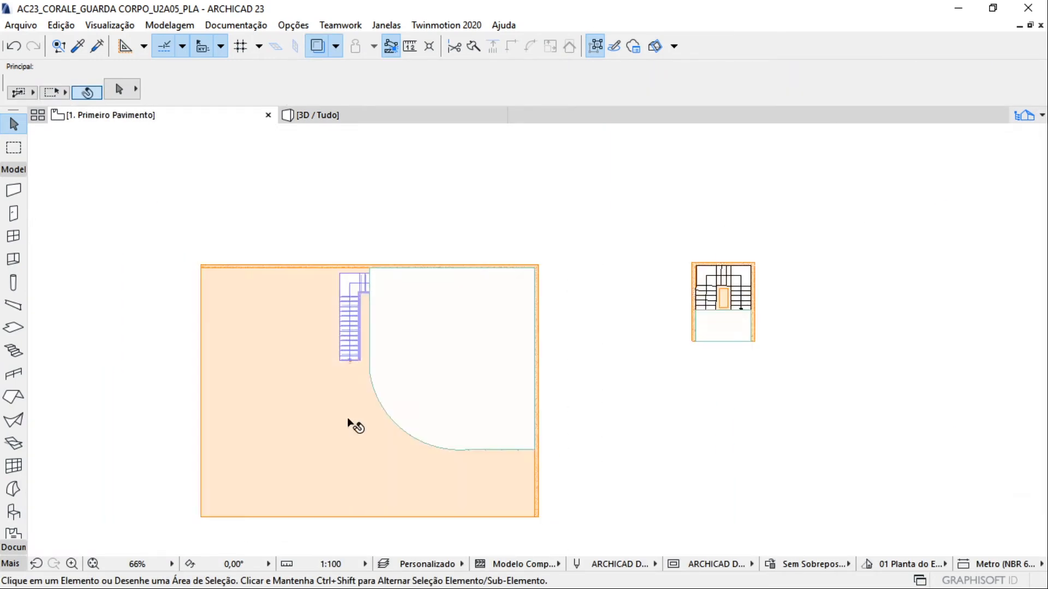
Curve the railing's diagonal segment into an arc that follows the rounded edge of the slab
{"action": "scroll", "coordinate": [369, 432], "scroll_direction": "up", "scroll_amount": 2}
{"action": "scroll", "coordinate": [369, 427], "scroll_direction": "up", "scroll_amount": 6}
{"action": "scroll", "coordinate": [376, 281], "scroll_direction": "down", "scroll_amount": 4}
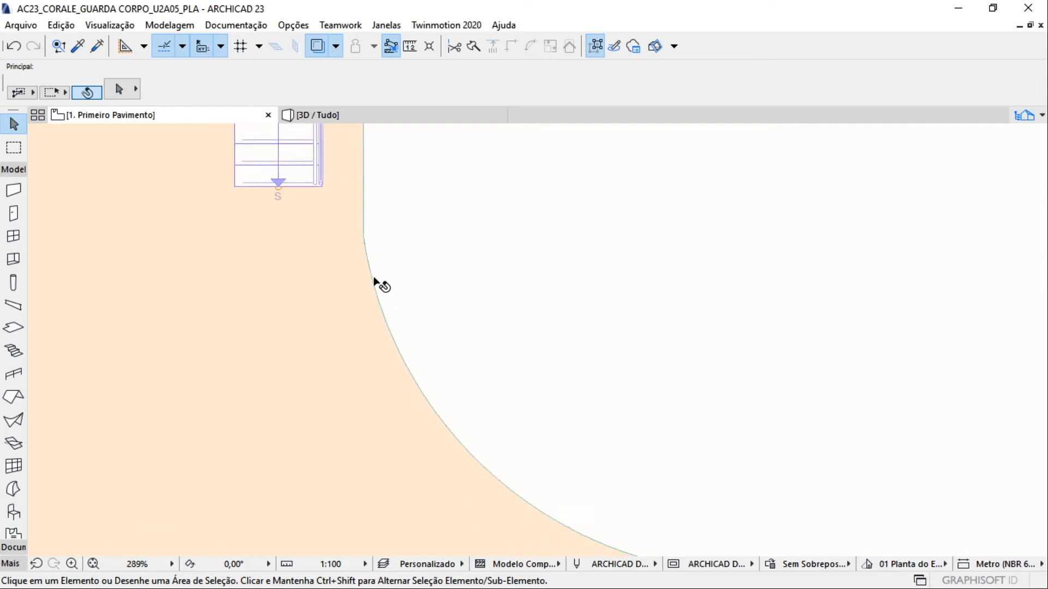
{"action": "middle_click_drag", "start_coordinate": [375, 273], "coordinate": [250, 529]}
{"action": "scroll", "coordinate": [241, 312], "scroll_direction": "up", "scroll_amount": 5}
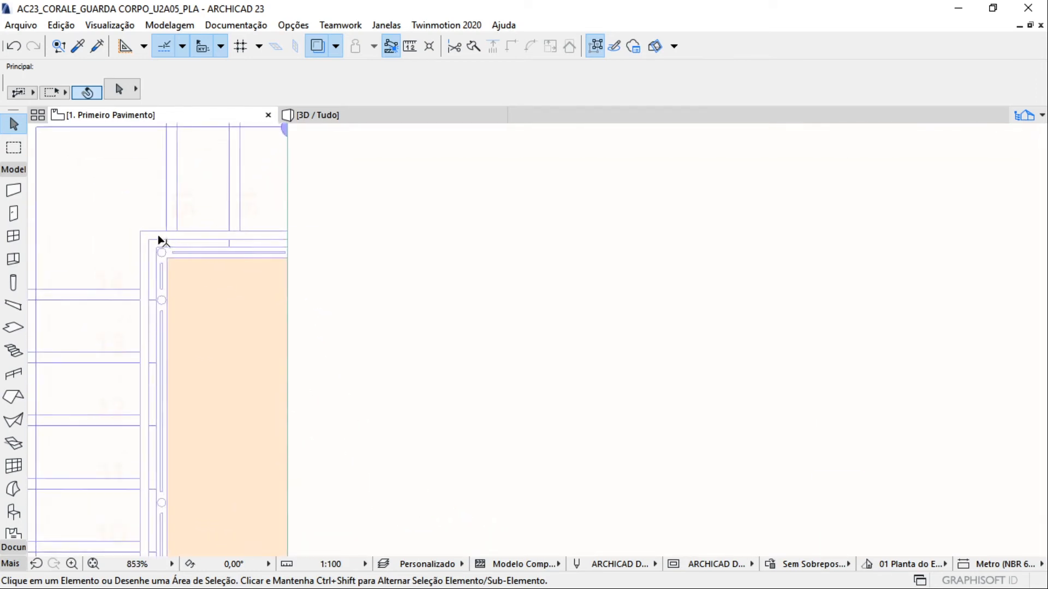
{"action": "left_click", "coordinate": [160, 238]}
{"action": "scroll", "coordinate": [262, 251], "scroll_direction": "down", "scroll_amount": 6}
{"action": "middle_click_drag", "start_coordinate": [351, 488], "coordinate": [313, 344]}
{"action": "scroll", "coordinate": [366, 379], "scroll_direction": "up", "scroll_amount": 3}
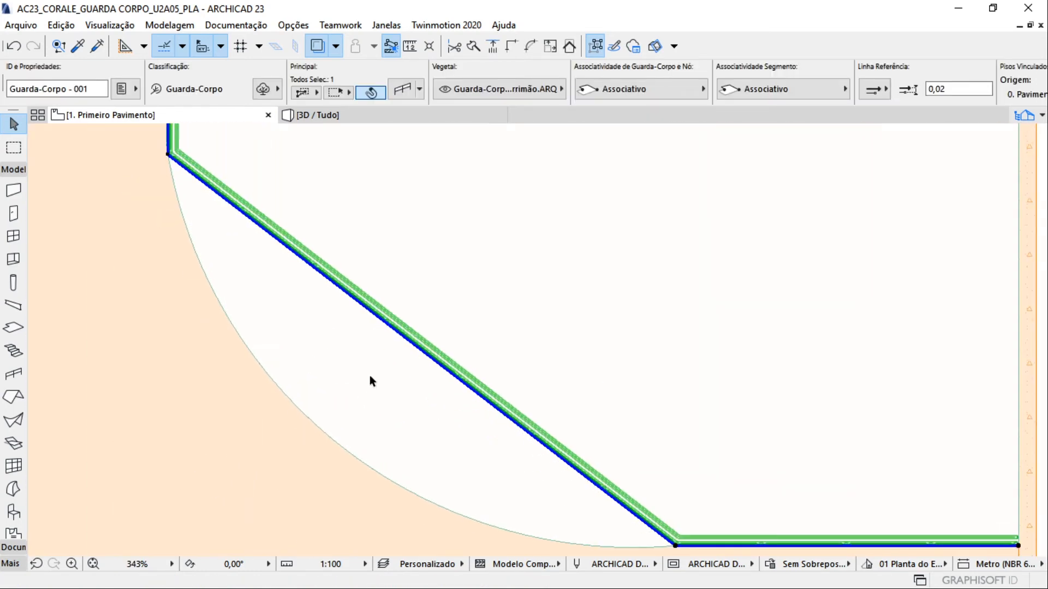
{"action": "left_click", "coordinate": [406, 344]}
{"action": "left_click", "coordinate": [571, 176]}
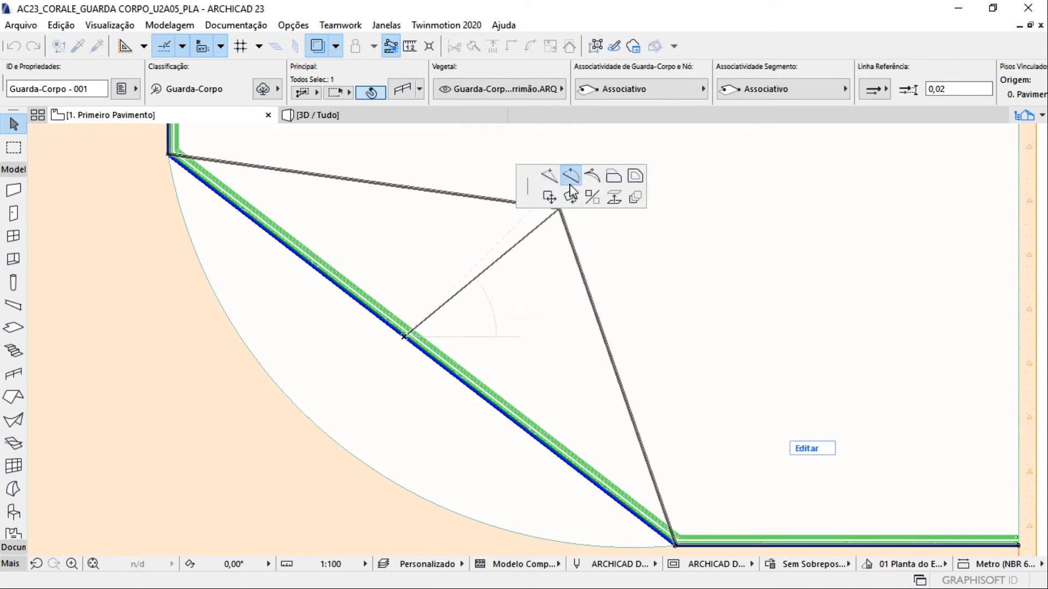
{"action": "left_click", "coordinate": [346, 437]}
{"action": "key", "text": "Escape"}
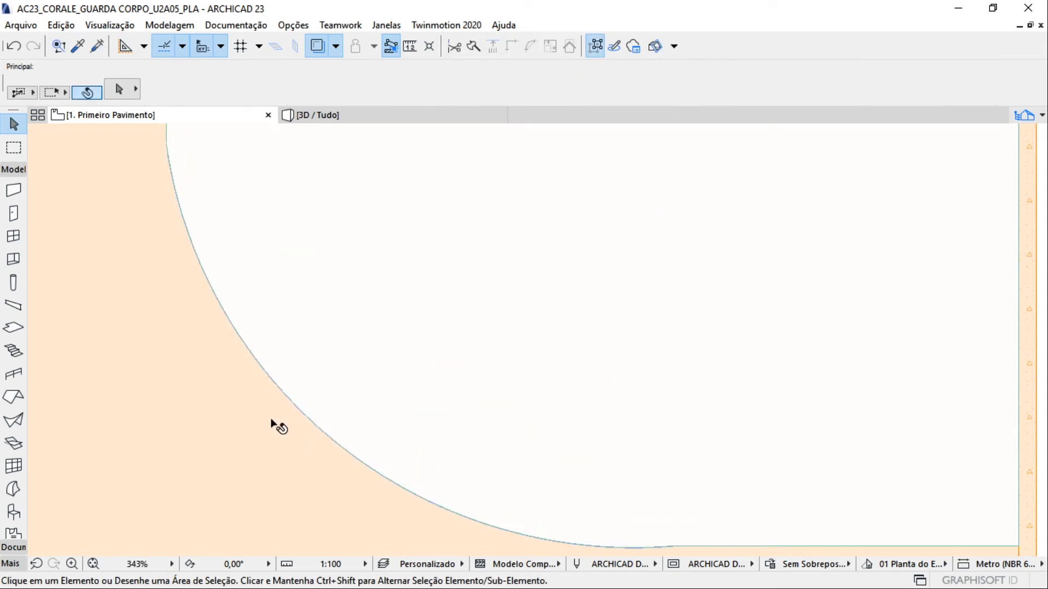
Return to the 3D view and delete the whole glass railing with posts
{"action": "scroll", "coordinate": [274, 427], "scroll_direction": "down", "scroll_amount": 4}
{"action": "middle_click_drag", "start_coordinate": [298, 395], "coordinate": [307, 332]}
{"action": "left_click", "coordinate": [288, 114]}
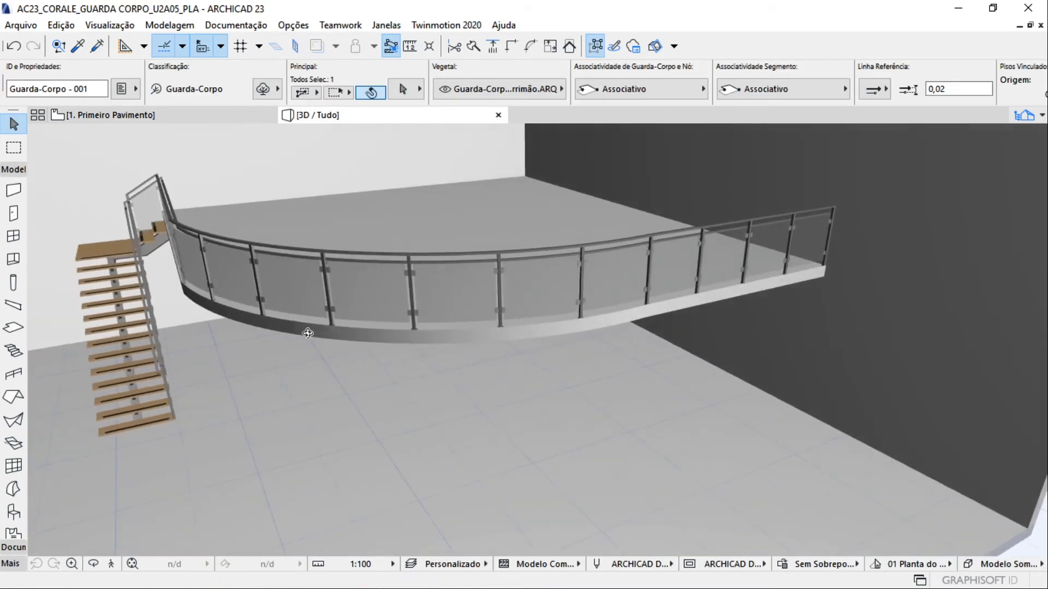
{"action": "middle_click_drag", "start_coordinate": [194, 250], "coordinate": [519, 284], "text": "shift"}
{"action": "middle_click_drag", "start_coordinate": [297, 278], "coordinate": [679, 353], "text": "shift"}
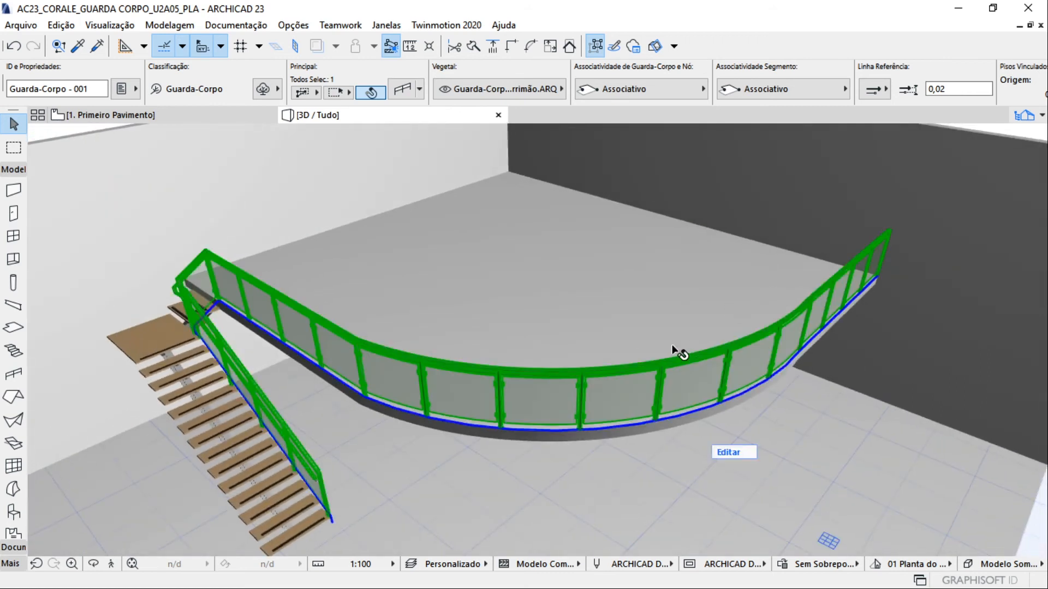
{"action": "key", "text": "Delete"}
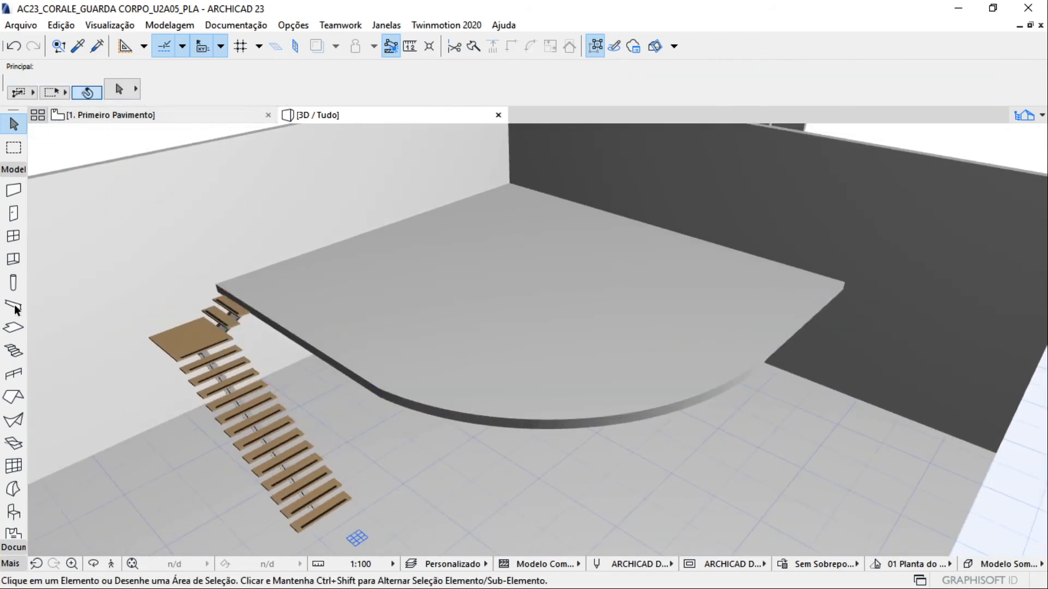
Load the favorite Guarda-Corpo de vidro into the Railing tool
{"action": "left_click", "coordinate": [14, 374]}
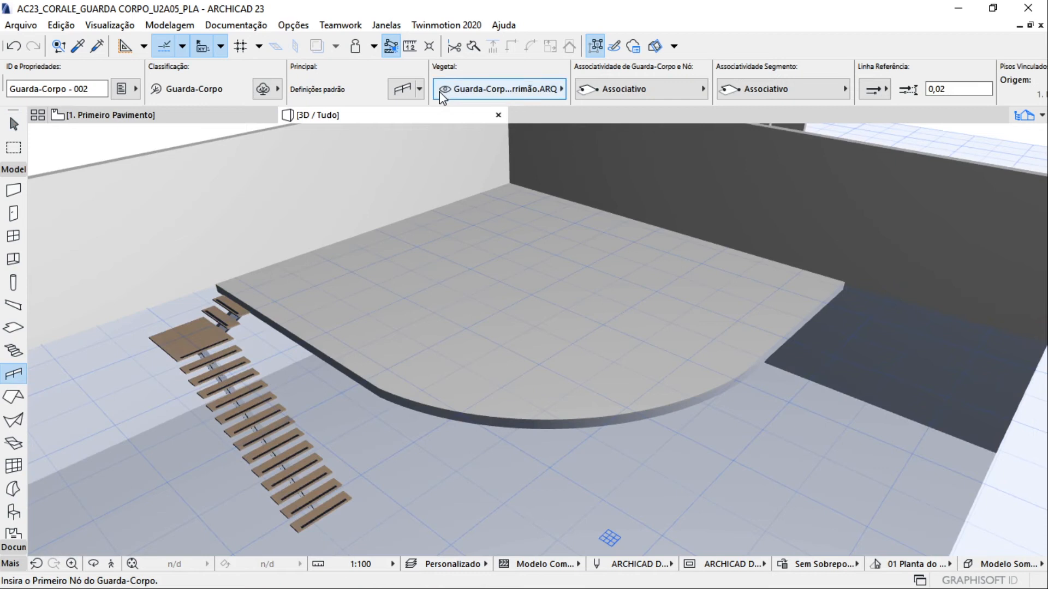
{"action": "left_click", "coordinate": [418, 90]}
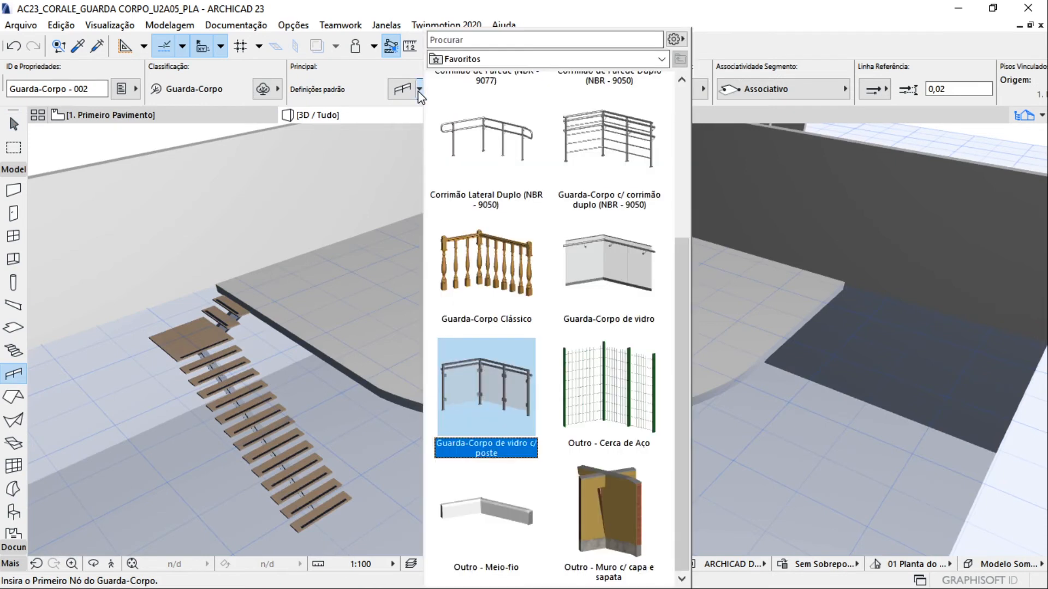
{"action": "double_click", "coordinate": [597, 235]}
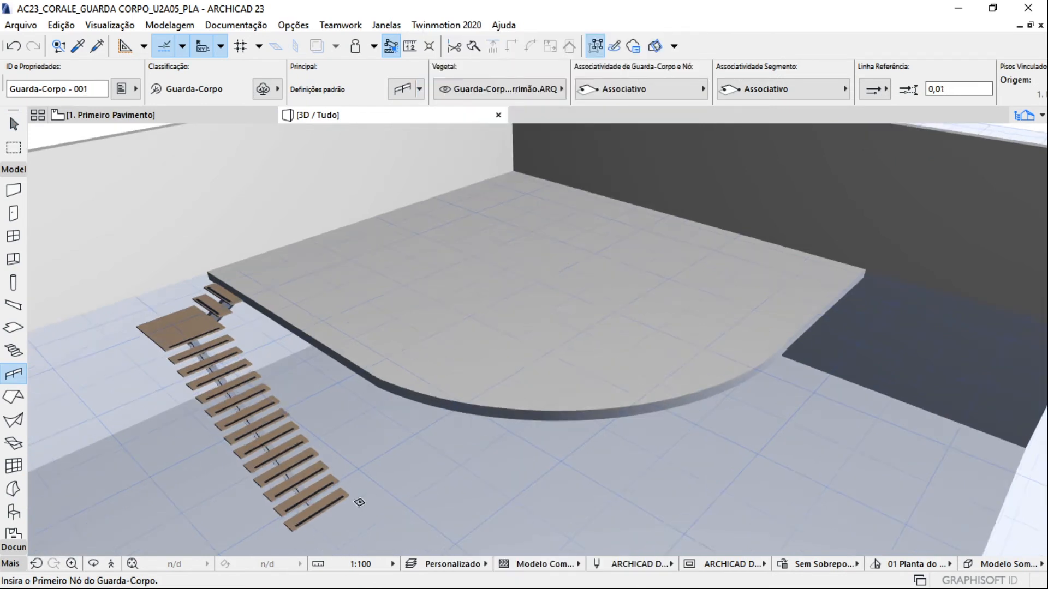
Make 0. Pavimento Térreo the active story, and restart the Railing tool in the 3D view at the stair's base
{"action": "scroll", "coordinate": [359, 502], "scroll_direction": "up", "scroll_amount": 2}
{"action": "middle_click_drag", "start_coordinate": [349, 489], "coordinate": [296, 407], "text": "shift"}
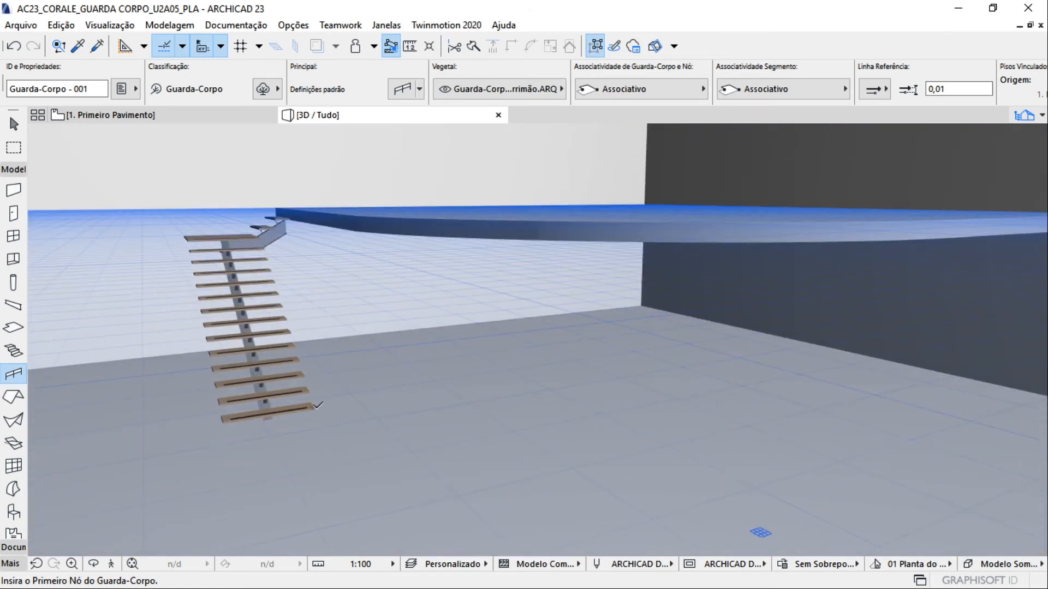
{"action": "scroll", "coordinate": [315, 407], "scroll_direction": "up", "scroll_amount": 3}
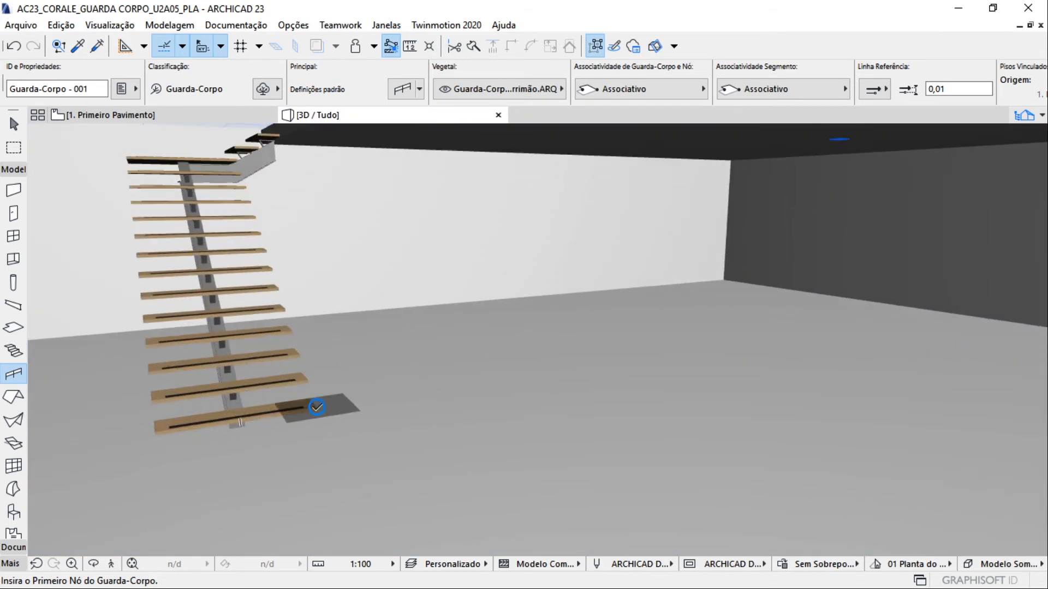
{"action": "left_click", "coordinate": [1034, 117]}
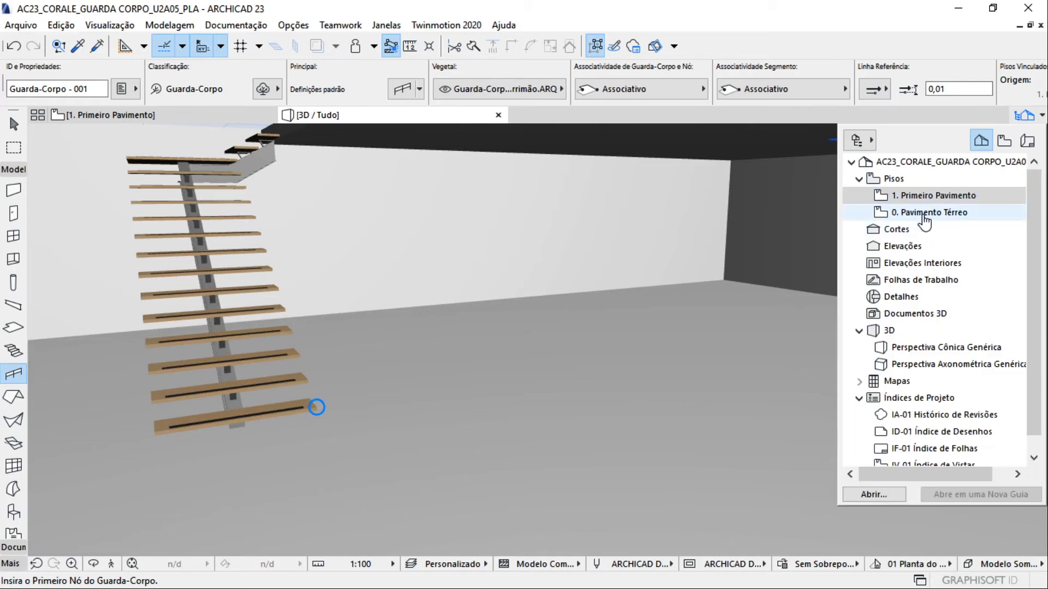
{"action": "double_click", "coordinate": [964, 222]}
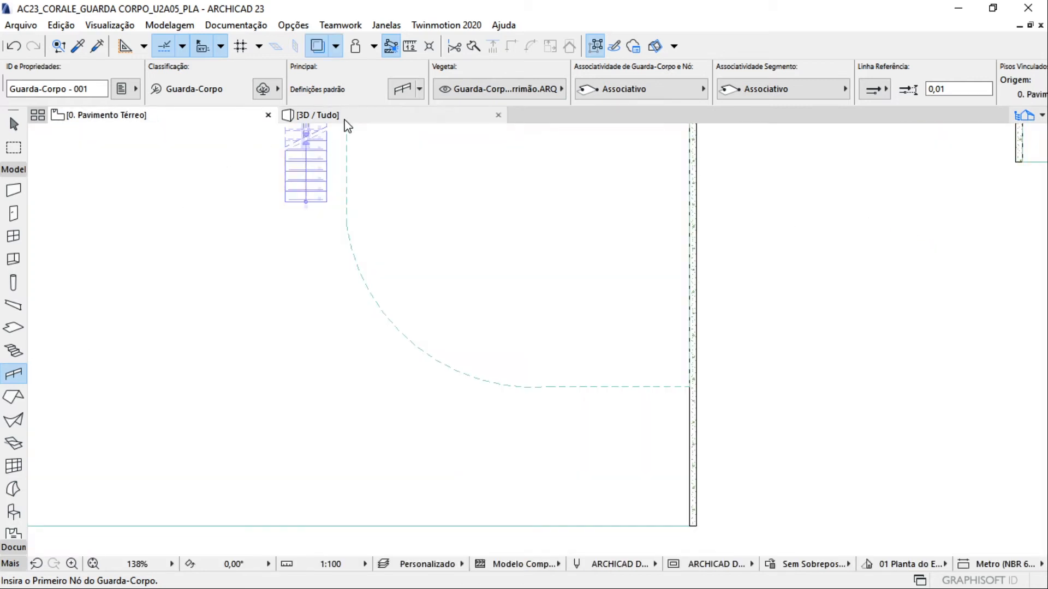
{"action": "left_click", "coordinate": [338, 115]}
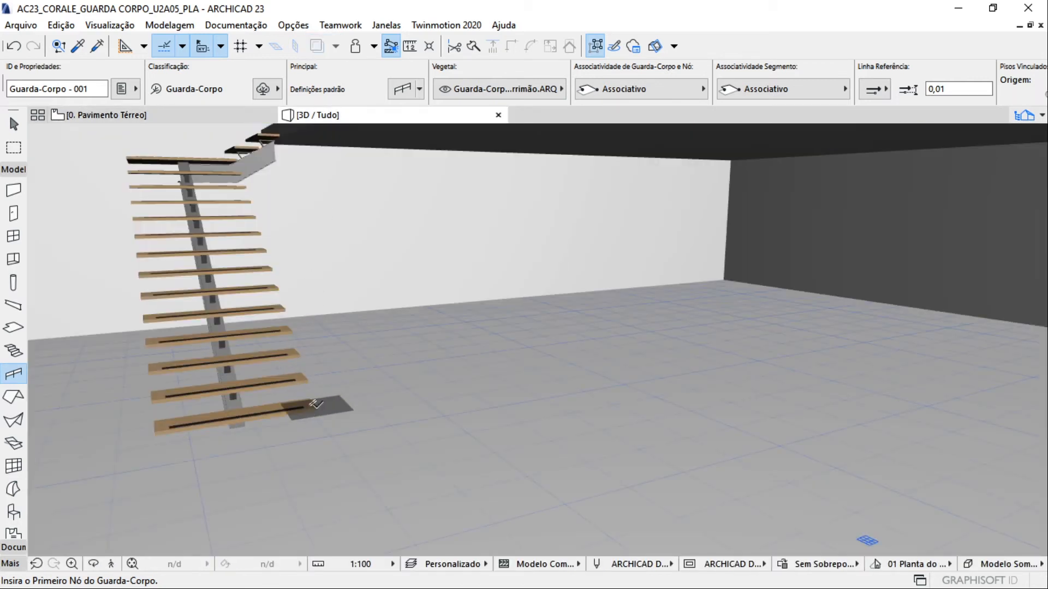
{"action": "key", "text": "Escape"}
{"action": "left_click", "coordinate": [14, 374]}
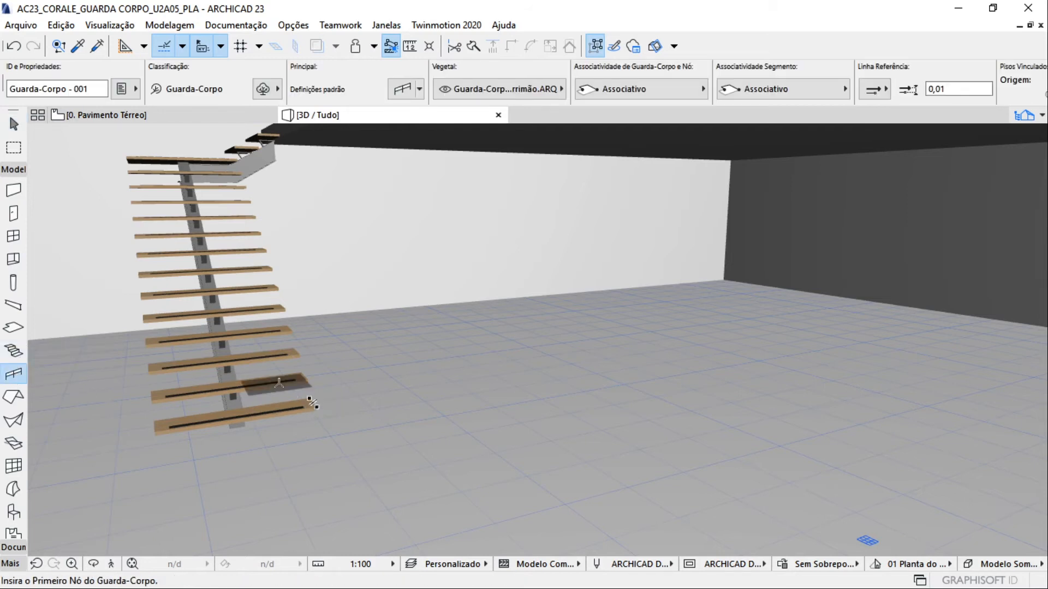
Run the glass railing from the stair's bottom step up to the first floor slab and along the slab's straight edge to its curve
{"action": "left_click", "coordinate": [313, 404]}
{"action": "scroll", "coordinate": [284, 191], "scroll_direction": "up", "scroll_amount": 2}
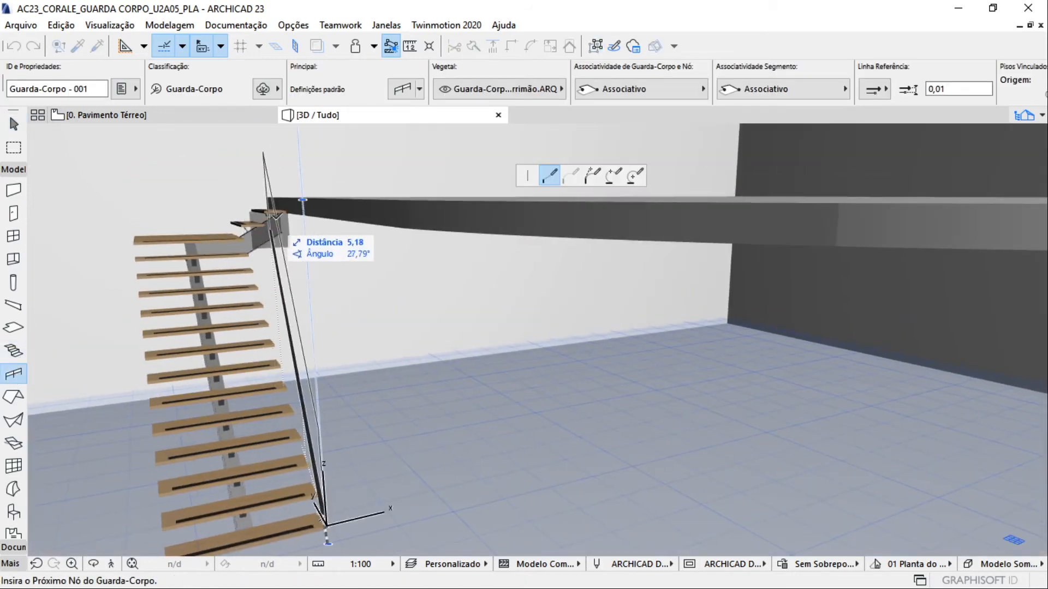
{"action": "left_click", "coordinate": [285, 197]}
{"action": "middle_click_drag", "start_coordinate": [578, 207], "coordinate": [498, 206], "text": "shift"}
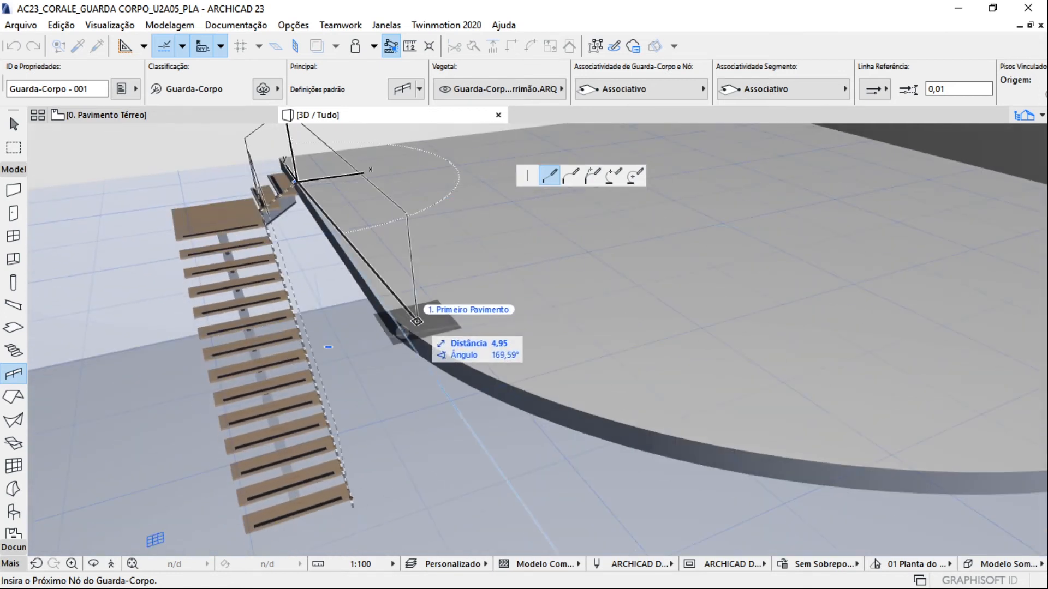
{"action": "middle_click_drag", "start_coordinate": [391, 311], "coordinate": [508, 417], "text": "shift"}
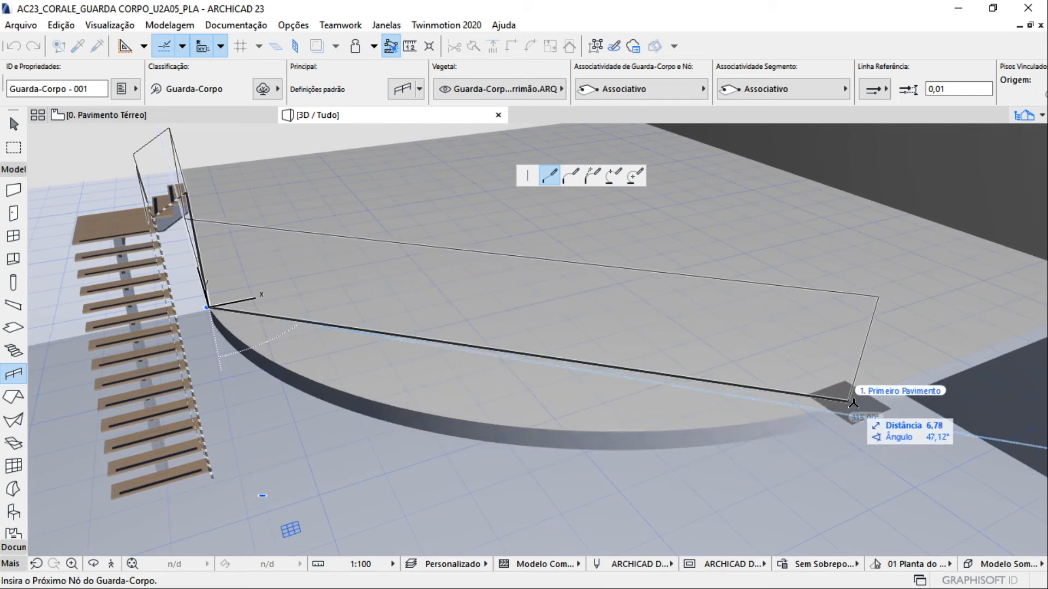
Continue the railing with an arc segment along the slab's rounded edge to the far end of the curve
{"action": "middle_click_drag", "start_coordinate": [877, 392], "coordinate": [550, 405], "text": "shift"}
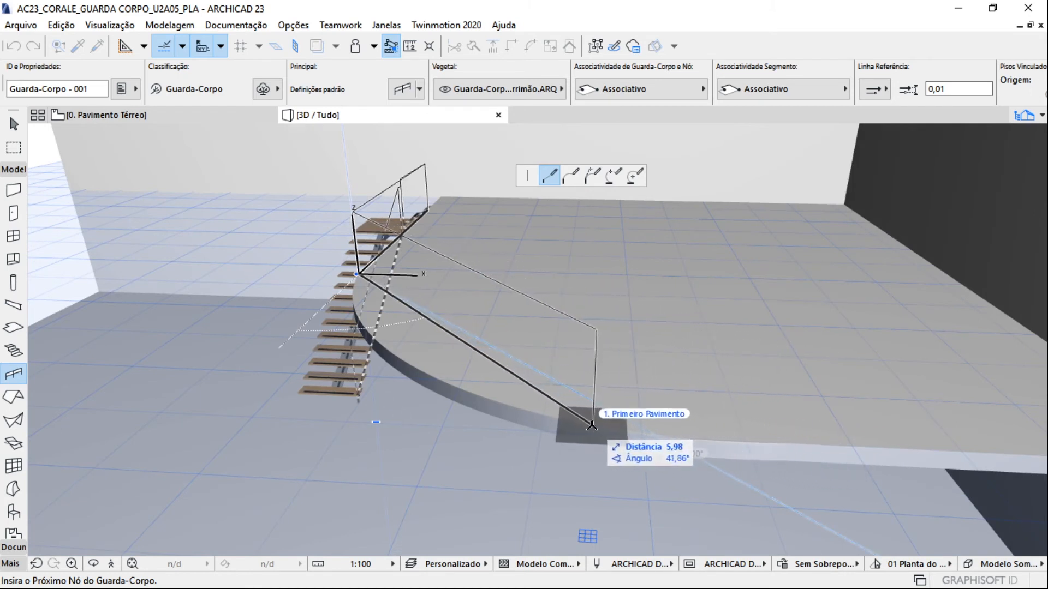
{"action": "middle_click_drag", "start_coordinate": [364, 330], "coordinate": [406, 394], "text": "shift"}
{"action": "scroll", "coordinate": [406, 394], "scroll_direction": "down", "scroll_amount": 5}
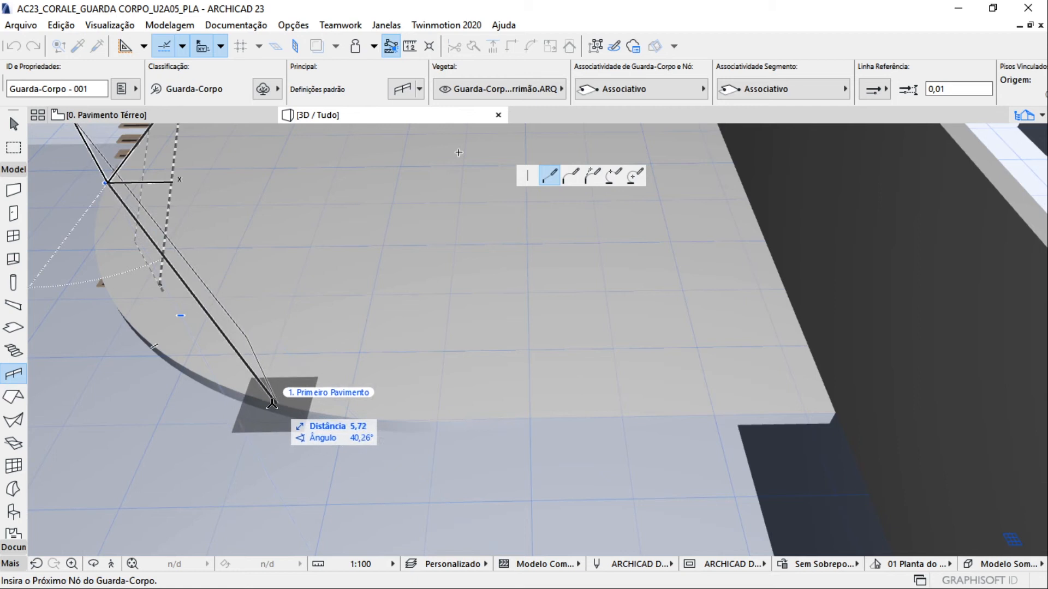
{"action": "middle_click_drag", "start_coordinate": [156, 345], "coordinate": [452, 349], "text": "shift"}
{"action": "left_click", "coordinate": [569, 177]}
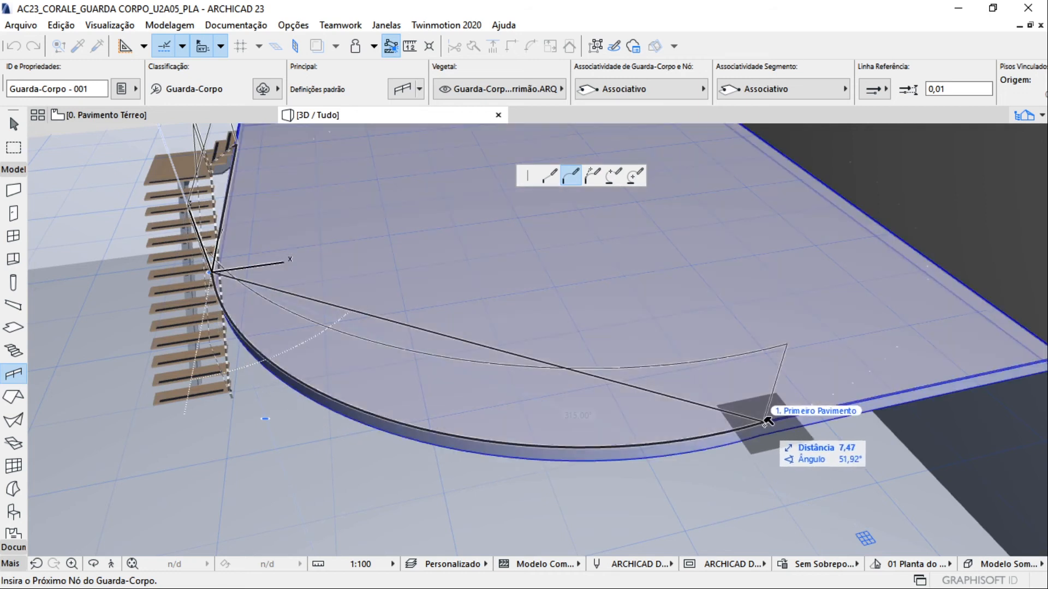
{"action": "left_click", "coordinate": [764, 424]}
Finish the railing with a straight segment from the end of the curve to the slab's corner at the dark wall
{"action": "scroll", "coordinate": [765, 422], "scroll_direction": "down", "scroll_amount": 1}
{"action": "middle_click_drag", "start_coordinate": [765, 423], "coordinate": [664, 439]}
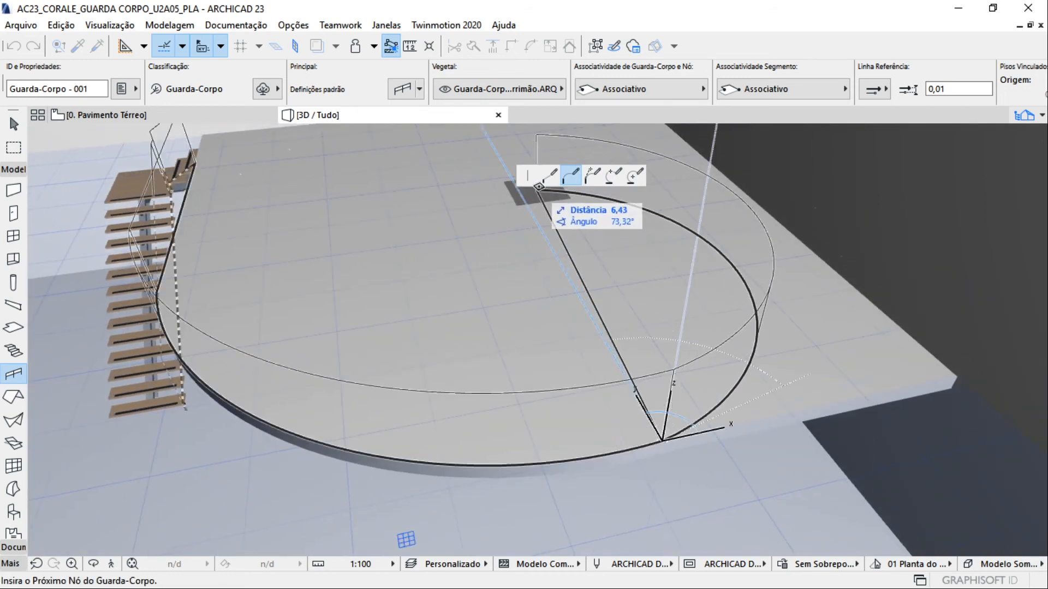
{"action": "left_click", "coordinate": [549, 175]}
{"action": "double_click", "coordinate": [959, 365]}
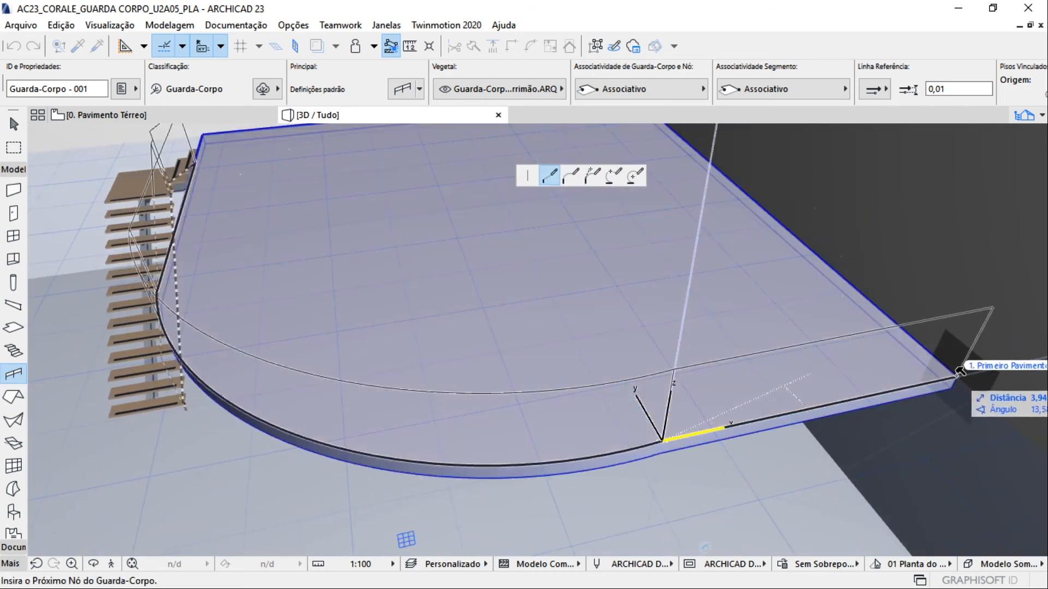
{"action": "key", "text": "Escape"}
{"action": "scroll", "coordinate": [534, 364], "scroll_direction": "down", "scroll_amount": 4}
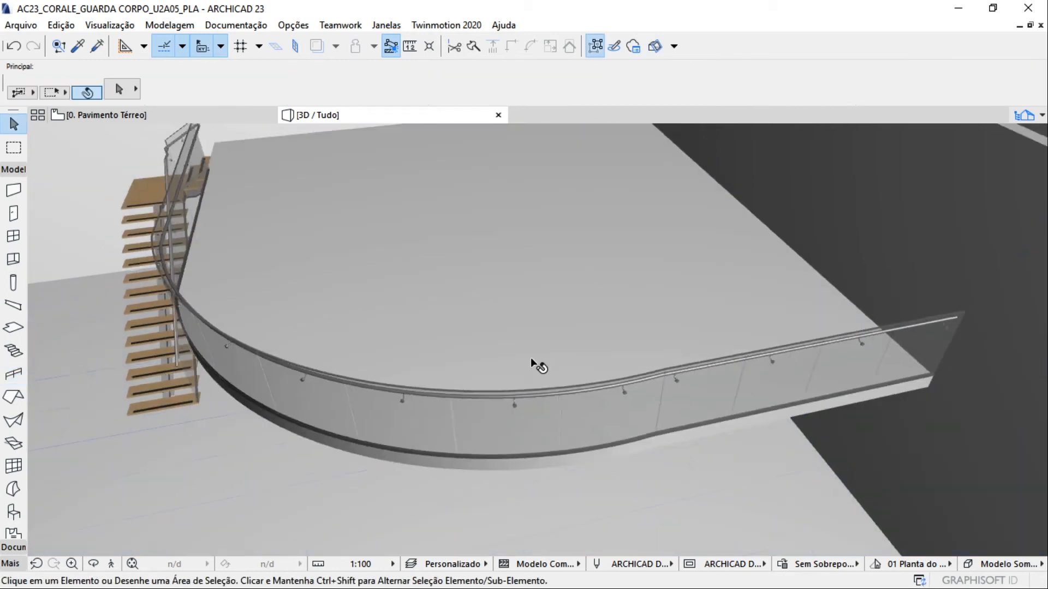
{"action": "middle_click_drag", "start_coordinate": [331, 369], "coordinate": [718, 398], "text": "shift"}
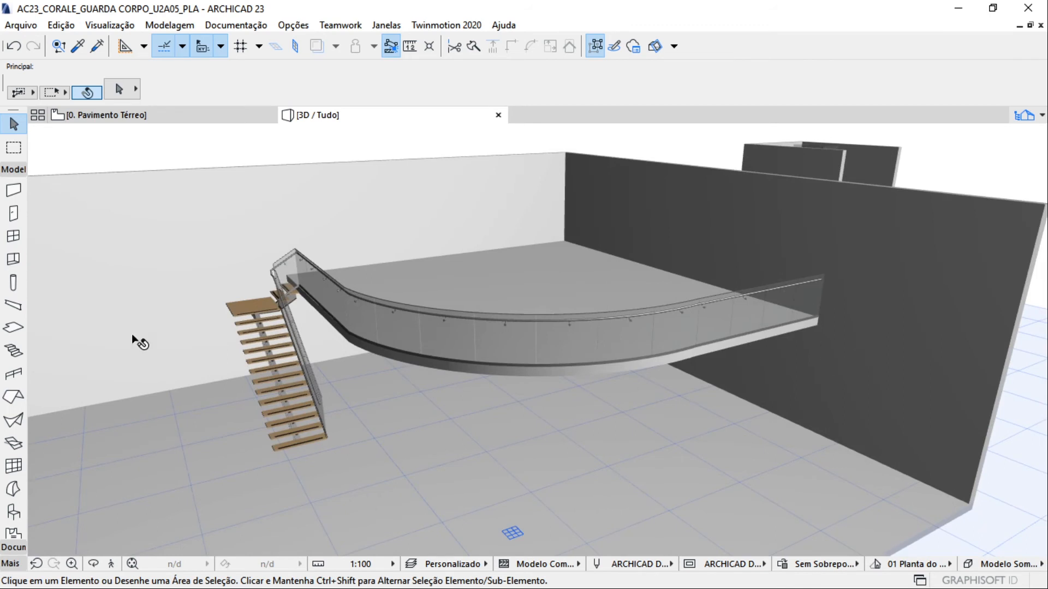
{"action": "scroll", "coordinate": [472, 290], "scroll_direction": "up", "scroll_amount": 4}
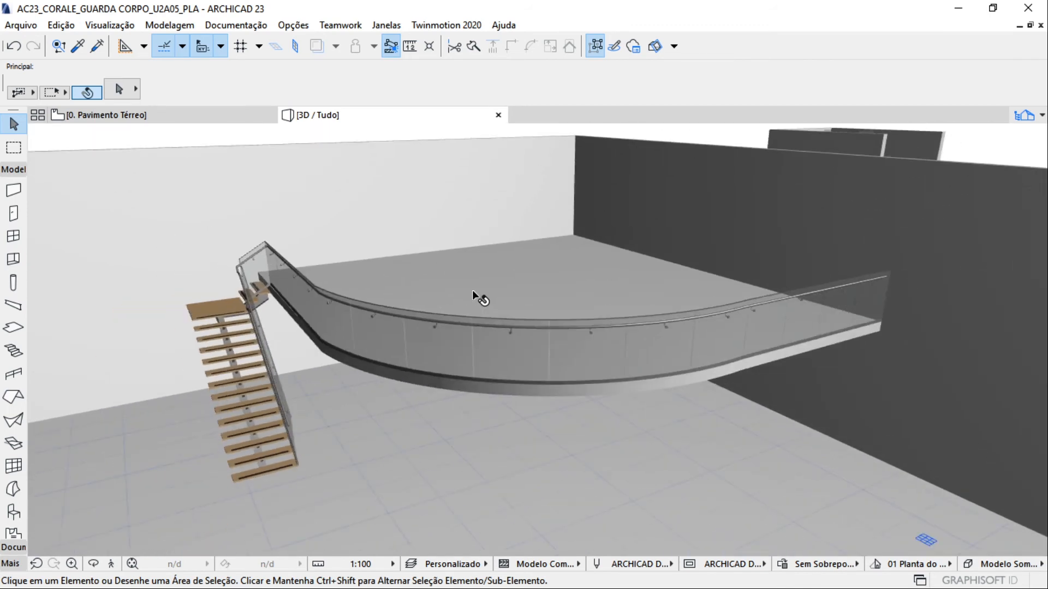
Restart the Railing tool at the enclosed wooden stair with the favorite Corrimão de Parede (NBR - 9077)
{"action": "middle_click_drag", "start_coordinate": [473, 290], "coordinate": [743, 476], "text": "shift"}
{"action": "scroll", "coordinate": [743, 476], "scroll_direction": "down", "scroll_amount": 2}
{"action": "middle_click_drag", "start_coordinate": [709, 375], "coordinate": [585, 522]}
{"action": "scroll", "coordinate": [660, 405], "scroll_direction": "up", "scroll_amount": 3}
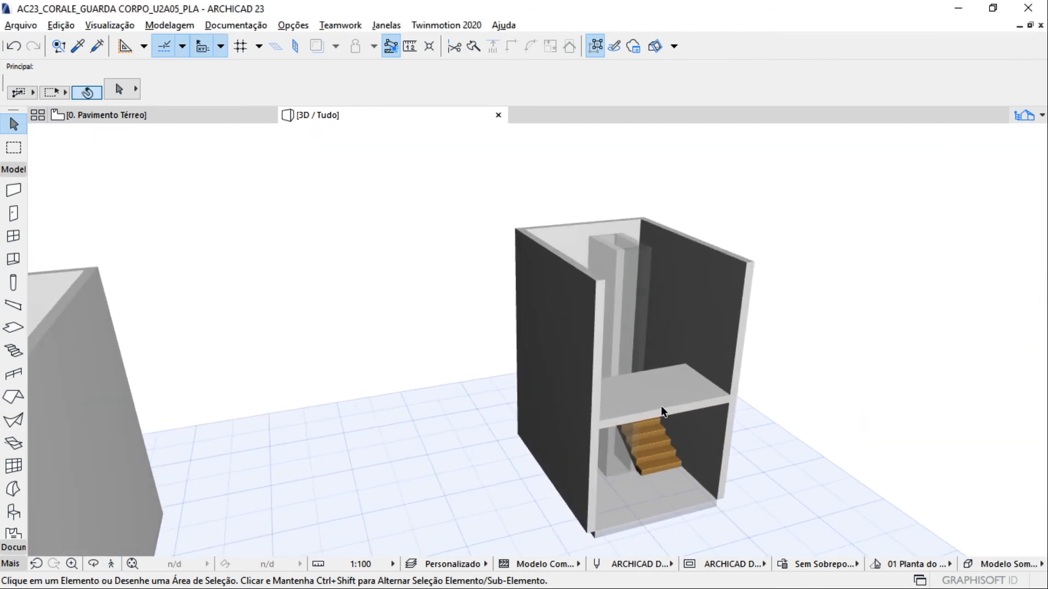
{"action": "scroll", "coordinate": [660, 405], "scroll_direction": "up", "scroll_amount": 2}
{"action": "middle_click_drag", "start_coordinate": [650, 437], "coordinate": [344, 513], "text": "shift"}
{"action": "scroll", "coordinate": [461, 451], "scroll_direction": "up", "scroll_amount": 2}
{"action": "scroll", "coordinate": [419, 475], "scroll_direction": "up", "scroll_amount": 2}
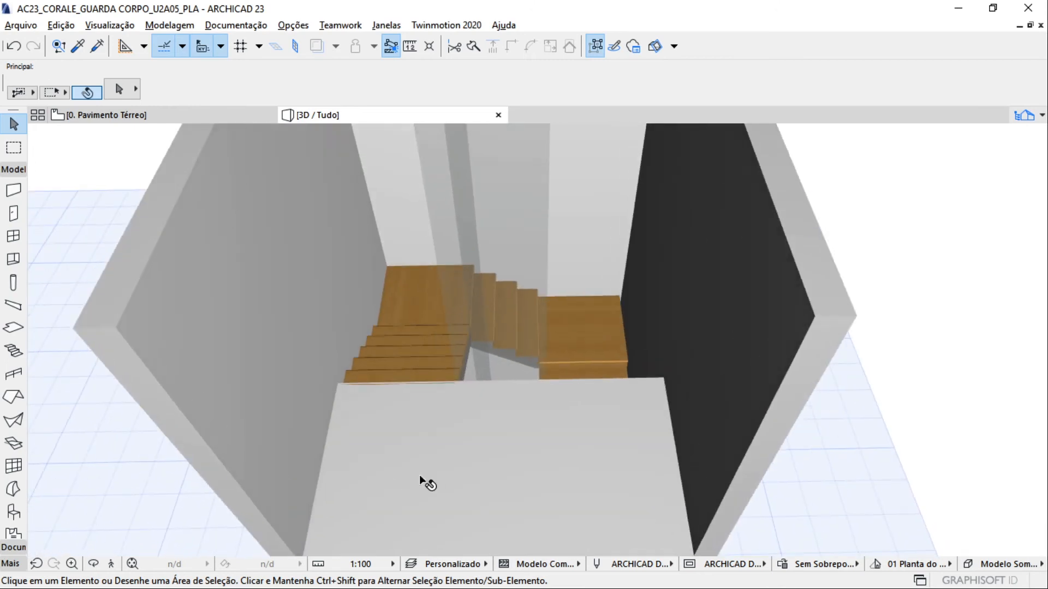
{"action": "scroll", "coordinate": [426, 479], "scroll_direction": "down", "scroll_amount": 2}
{"action": "middle_click_drag", "start_coordinate": [435, 482], "coordinate": [409, 361], "text": "shift"}
{"action": "scroll", "coordinate": [535, 317], "scroll_direction": "up", "scroll_amount": 3}
{"action": "left_click", "coordinate": [12, 377]}
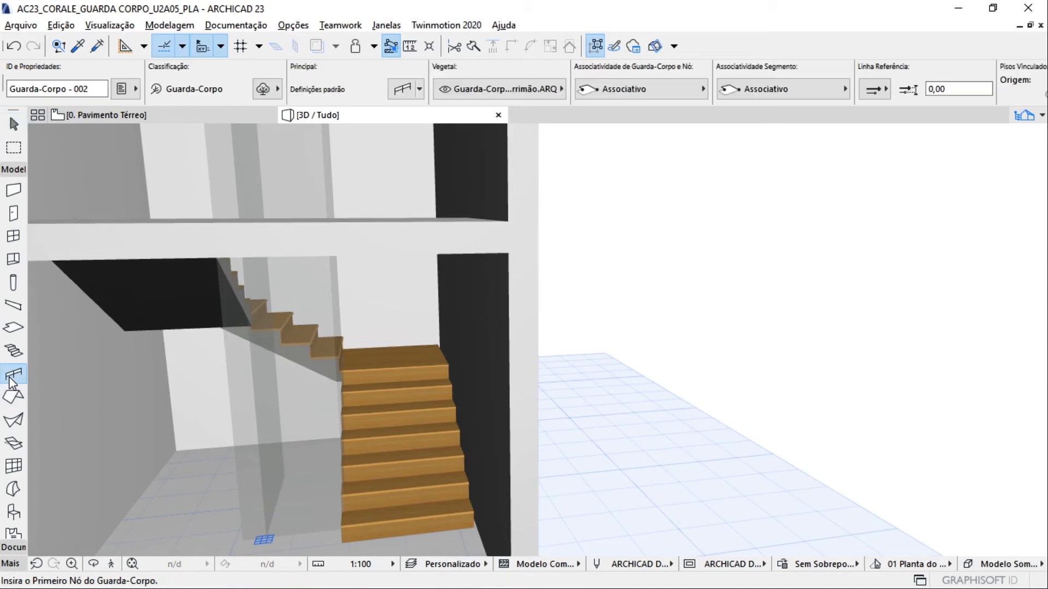
{"action": "left_click", "coordinate": [419, 88]}
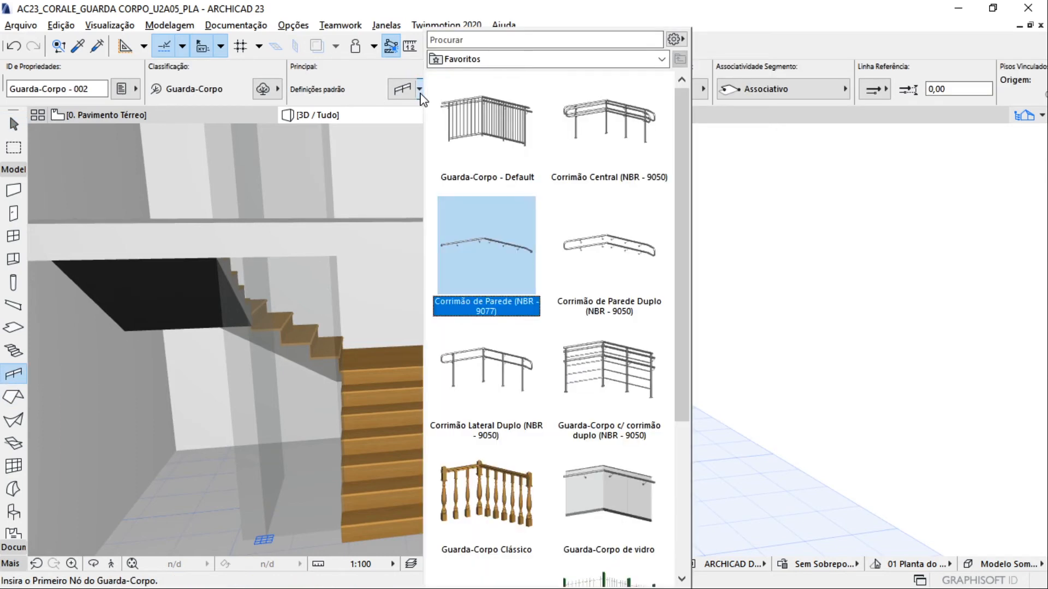
{"action": "left_click", "coordinate": [474, 252]}
Place the wall handrail along the stair's outer edge, from the bottom step's corner at the dark wall to the upper floor
{"action": "scroll", "coordinate": [392, 362], "scroll_direction": "down", "scroll_amount": 1}
{"action": "middle_click_drag", "start_coordinate": [392, 361], "coordinate": [445, 337], "text": "shift"}
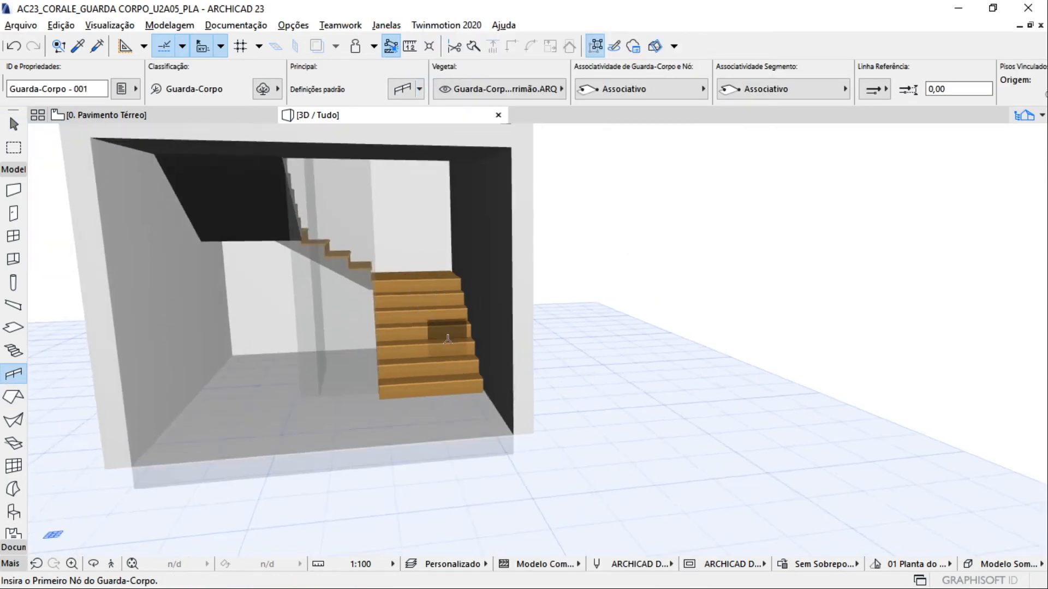
{"action": "scroll", "coordinate": [445, 337], "scroll_direction": "up", "scroll_amount": 3}
{"action": "middle_click_drag", "start_coordinate": [452, 381], "coordinate": [405, 400], "text": "shift"}
{"action": "scroll", "coordinate": [442, 411], "scroll_direction": "up", "scroll_amount": 5}
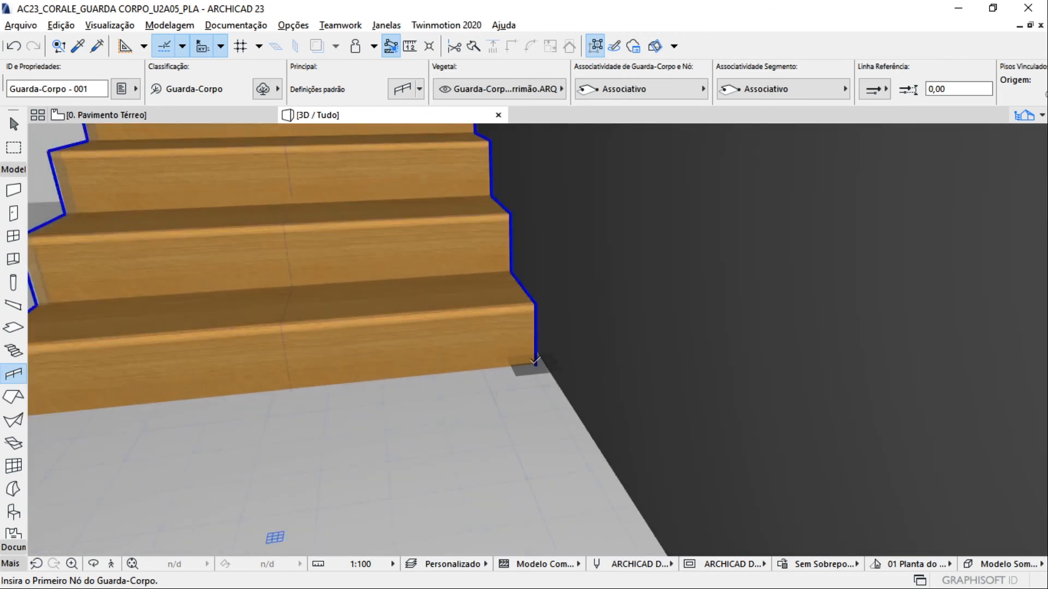
{"action": "left_click", "coordinate": [535, 361]}
{"action": "scroll", "coordinate": [537, 352], "scroll_direction": "down", "scroll_amount": 2}
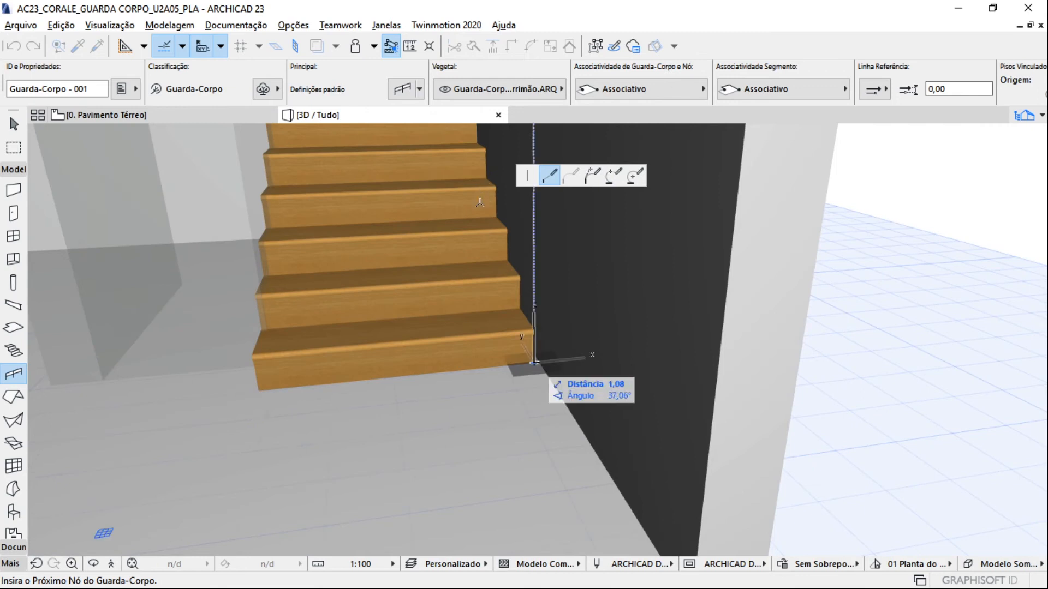
{"action": "scroll", "coordinate": [545, 466], "scroll_direction": "down", "scroll_amount": 5}
{"action": "middle_click_drag", "start_coordinate": [545, 466], "coordinate": [411, 396], "text": "shift"}
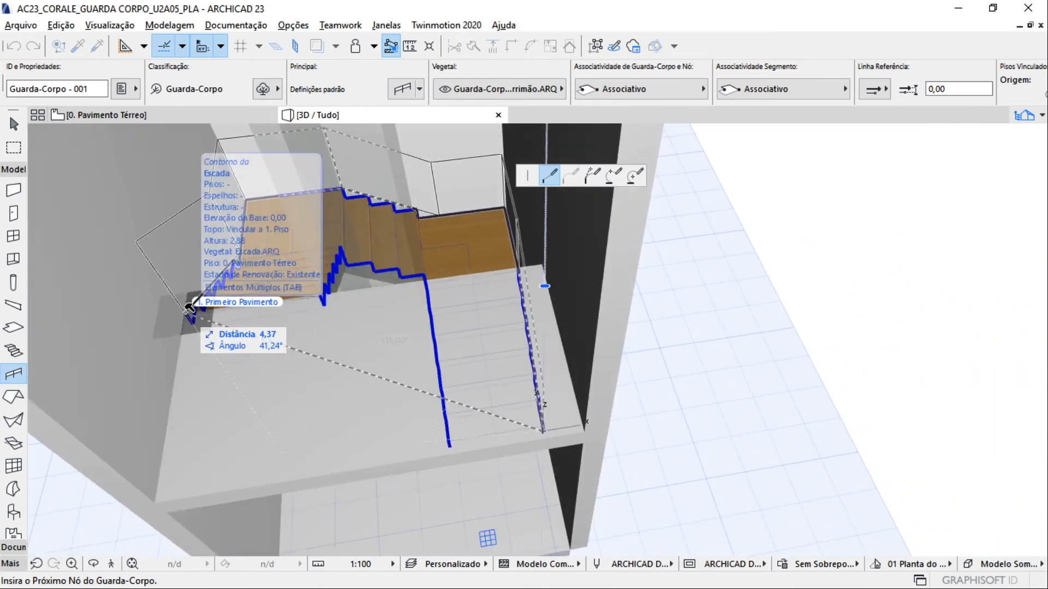
{"action": "double_click", "coordinate": [186, 309]}
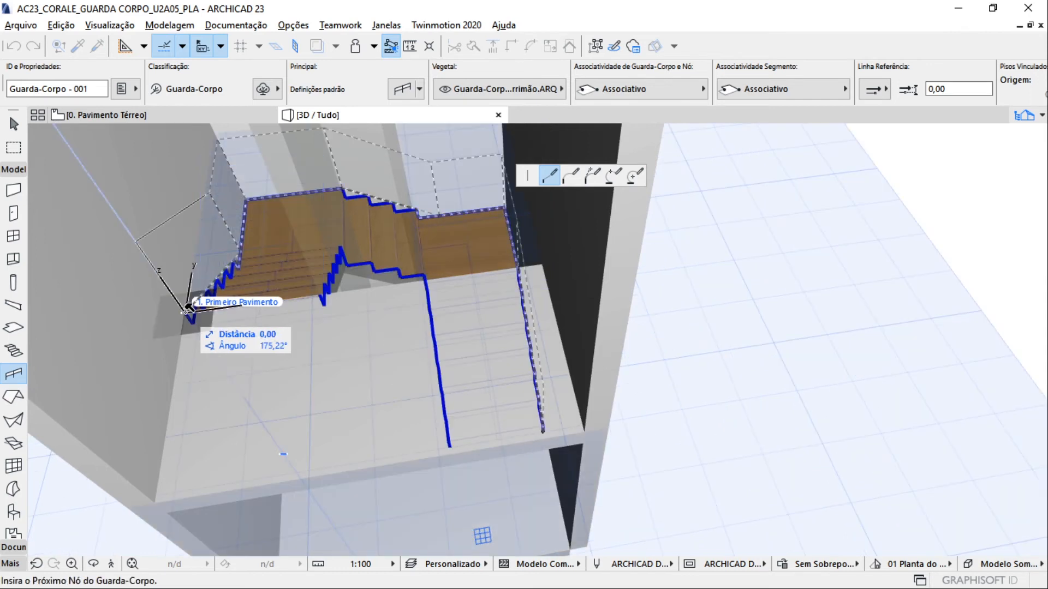
Place a second handrail along the stair's inner edge, from the bottom step's free corner to the upper floor
{"action": "middle_click_drag", "start_coordinate": [207, 315], "coordinate": [332, 246], "text": "shift"}
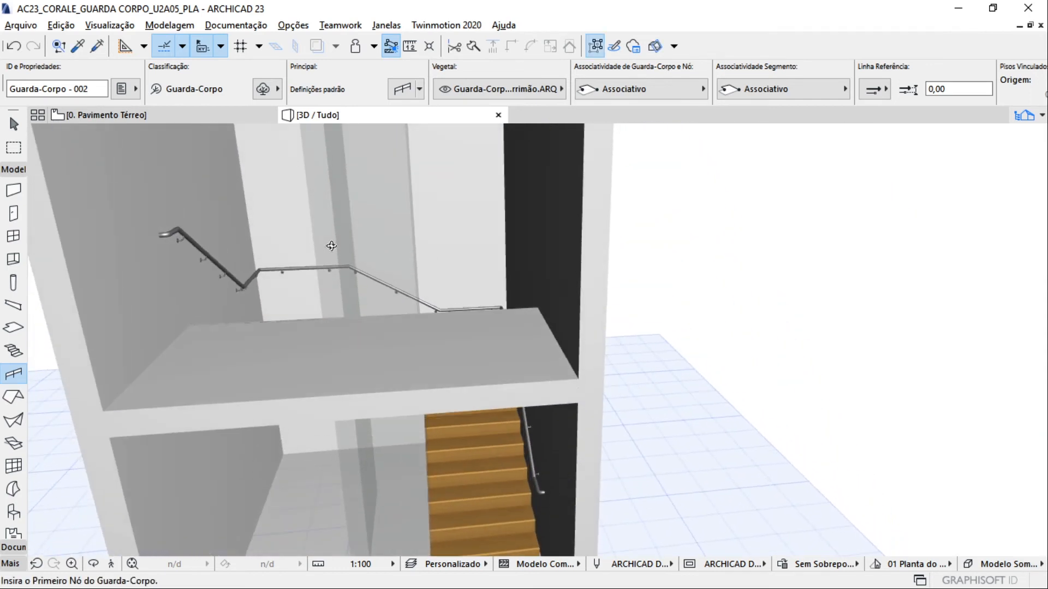
{"action": "middle_click_drag", "start_coordinate": [467, 471], "coordinate": [423, 206]}
{"action": "scroll", "coordinate": [404, 323], "scroll_direction": "up", "scroll_amount": 8}
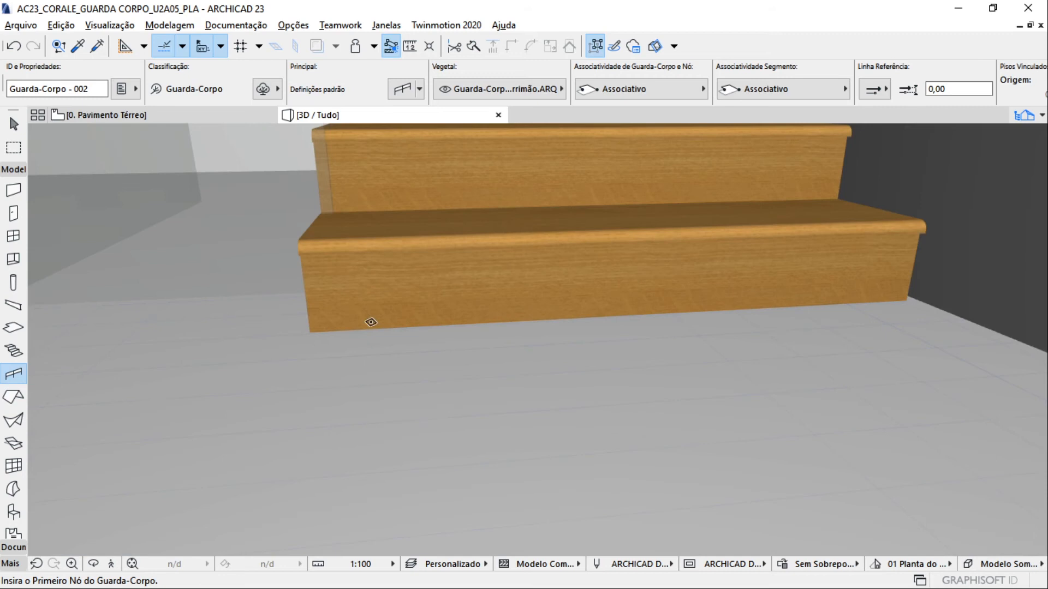
{"action": "left_click", "coordinate": [315, 333]}
{"action": "scroll", "coordinate": [318, 346], "scroll_direction": "down", "scroll_amount": 10}
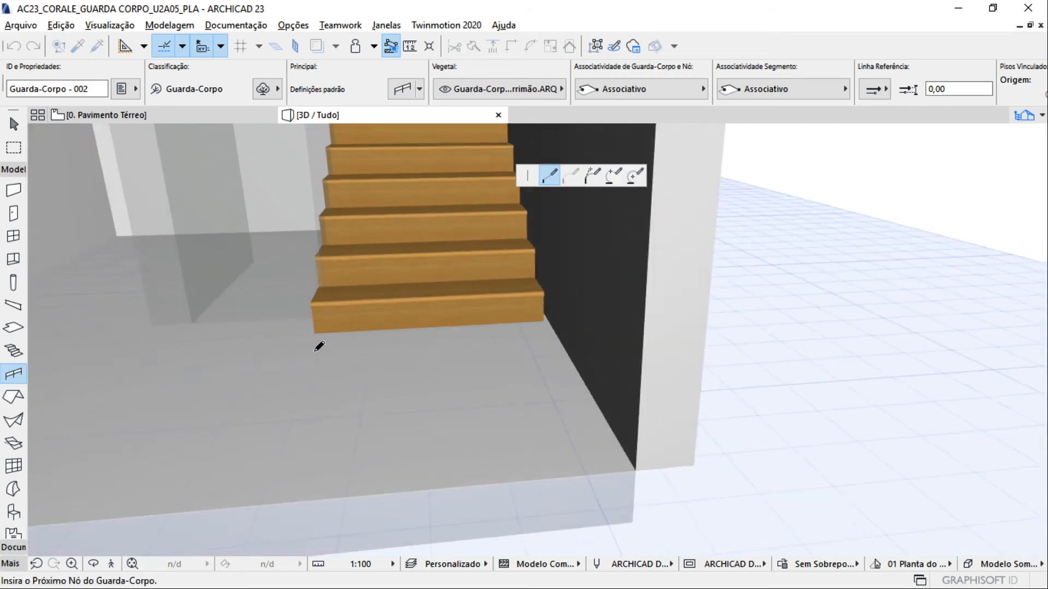
{"action": "middle_click_drag", "start_coordinate": [319, 344], "coordinate": [443, 489]}
{"action": "middle_click_drag", "start_coordinate": [423, 407], "coordinate": [429, 361], "text": "shift"}
{"action": "scroll", "coordinate": [431, 423], "scroll_direction": "up", "scroll_amount": 4}
{"action": "middle_click_drag", "start_coordinate": [403, 424], "coordinate": [537, 421], "text": "shift"}
{"action": "scroll", "coordinate": [512, 422], "scroll_direction": "up", "scroll_amount": 1}
{"action": "left_click", "coordinate": [512, 422]}
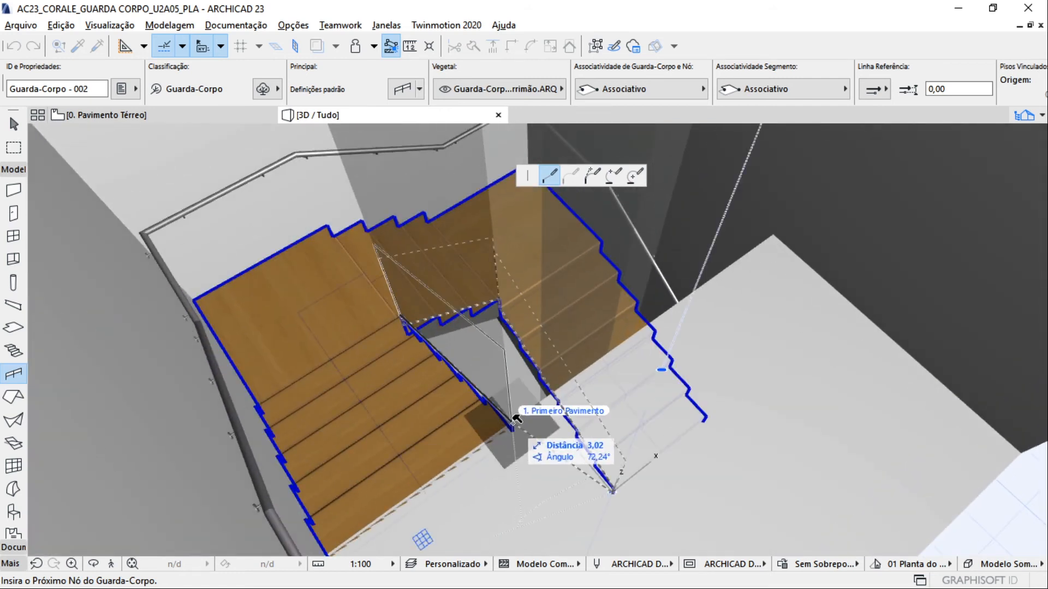
{"action": "left_click", "coordinate": [512, 422]}
{"action": "scroll", "coordinate": [513, 421], "scroll_direction": "down", "scroll_amount": 4}
{"action": "middle_click_drag", "start_coordinate": [514, 413], "coordinate": [279, 325], "text": "shift"}
{"action": "key", "text": "Escape"}
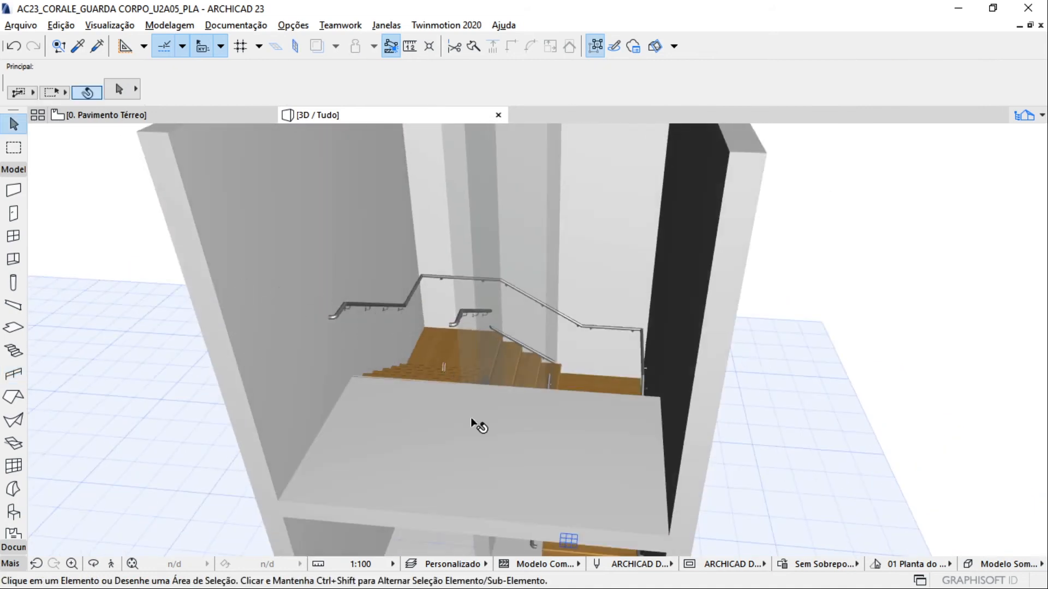
Select the handrail on the stair's inner side and open its settings
{"action": "middle_click_drag", "start_coordinate": [471, 417], "coordinate": [447, 198]}
{"action": "scroll", "coordinate": [452, 278], "scroll_direction": "up", "scroll_amount": 3}
{"action": "middle_click_drag", "start_coordinate": [454, 297], "coordinate": [532, 230], "text": "shift"}
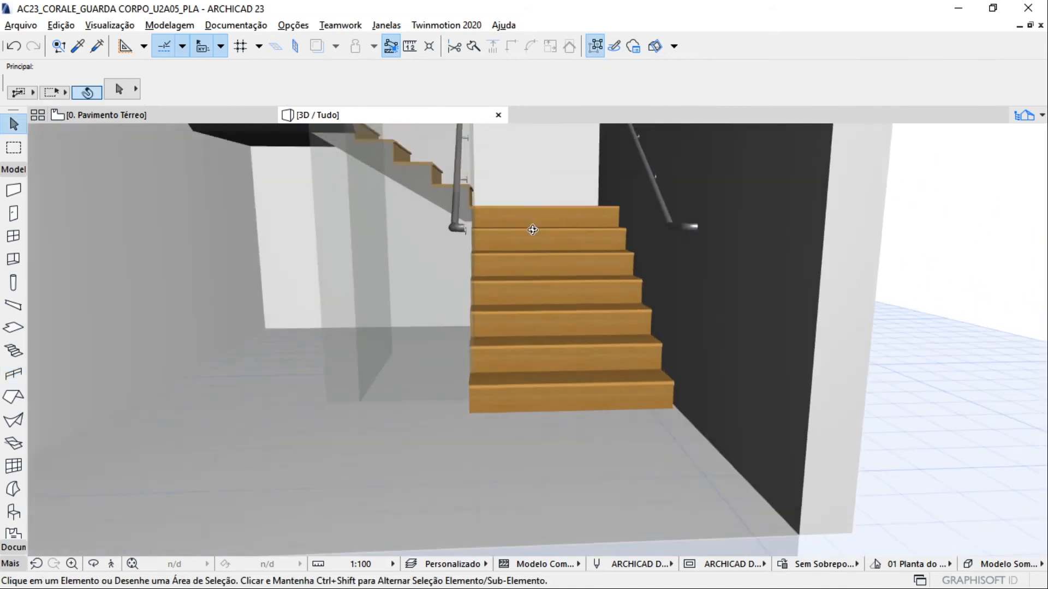
{"action": "scroll", "coordinate": [517, 233], "scroll_direction": "up", "scroll_amount": 5}
{"action": "middle_click_drag", "start_coordinate": [460, 215], "coordinate": [350, 386], "text": "shift"}
{"action": "left_click", "coordinate": [350, 386]}
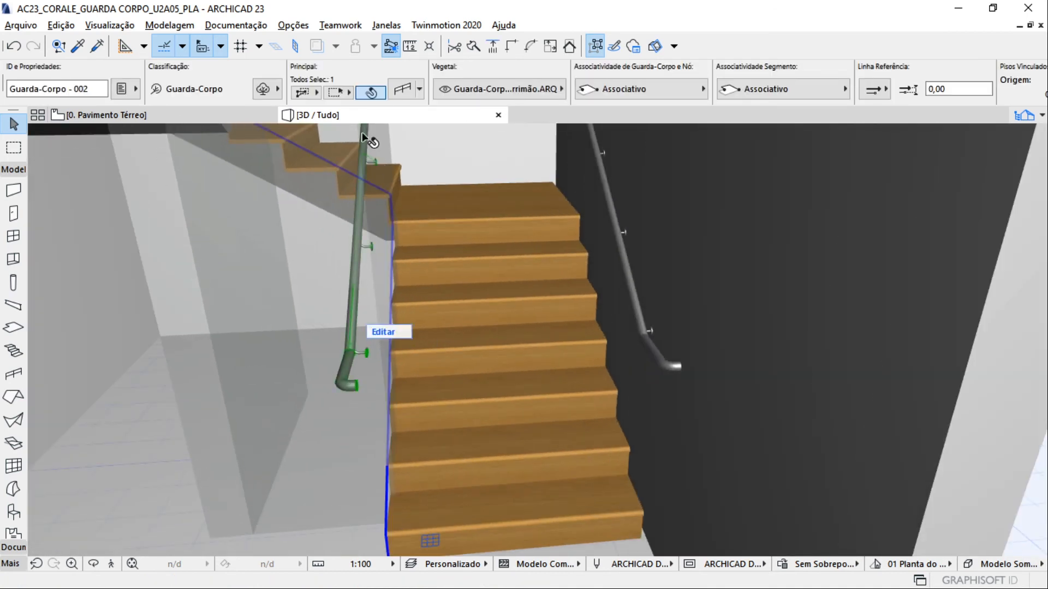
{"action": "left_click", "coordinate": [397, 84]}
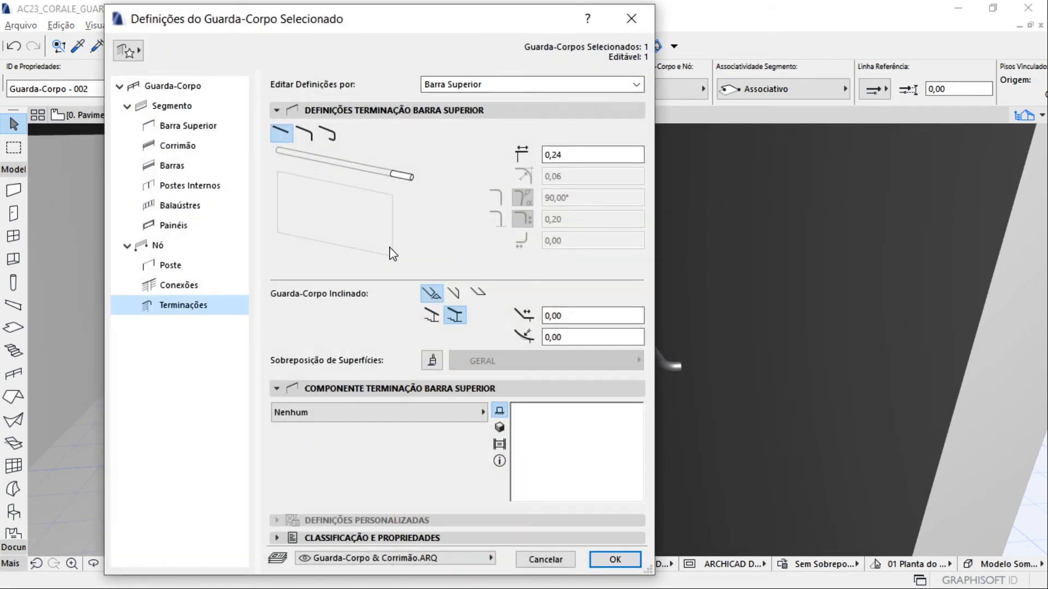
Switch the inner handrail's 0,06 offset to the stair side of its reference line in the Corrimão settings
{"action": "left_click", "coordinate": [179, 286]}
{"action": "left_click", "coordinate": [543, 86]}
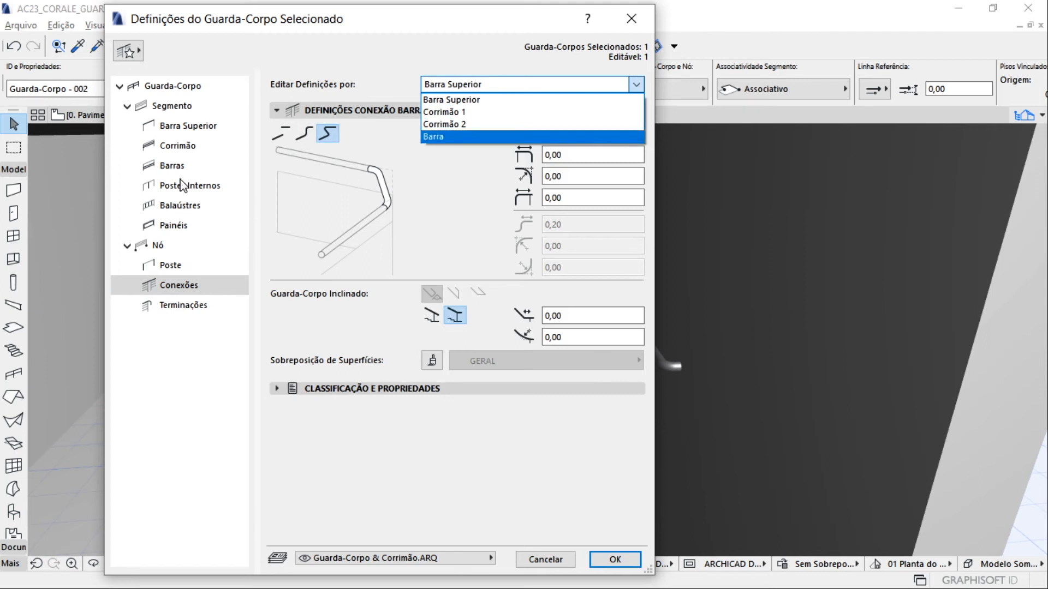
{"action": "left_click", "coordinate": [173, 208]}
{"action": "left_click", "coordinate": [180, 165]}
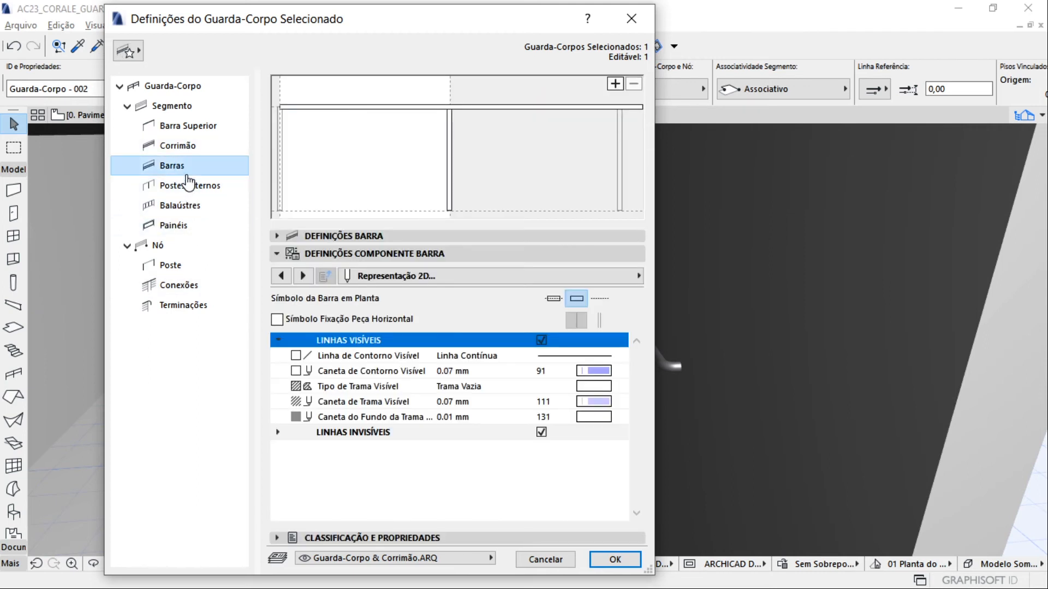
{"action": "left_click", "coordinate": [195, 128]}
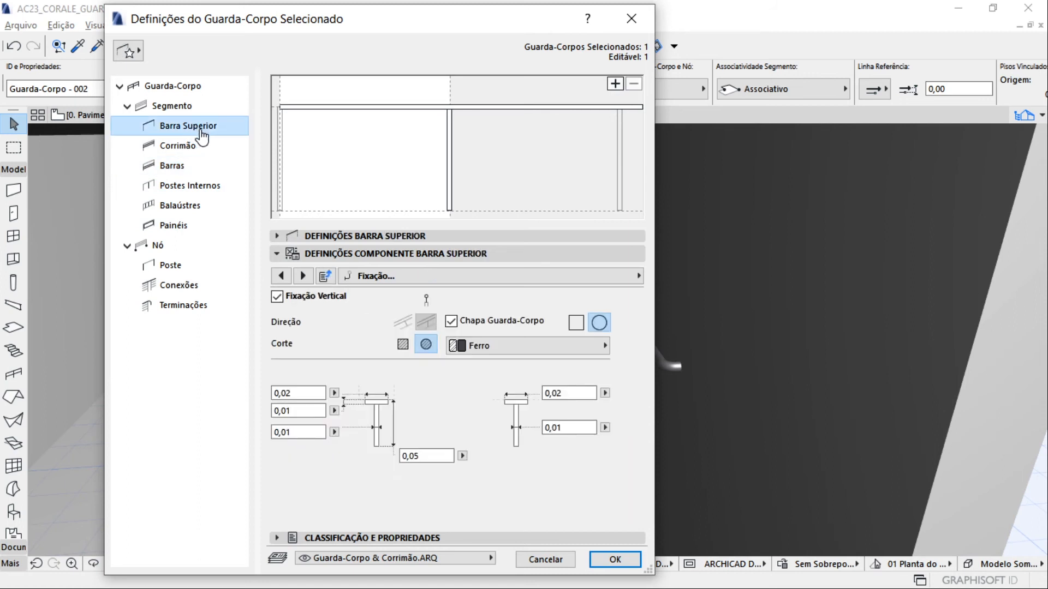
{"action": "left_click", "coordinate": [297, 236]}
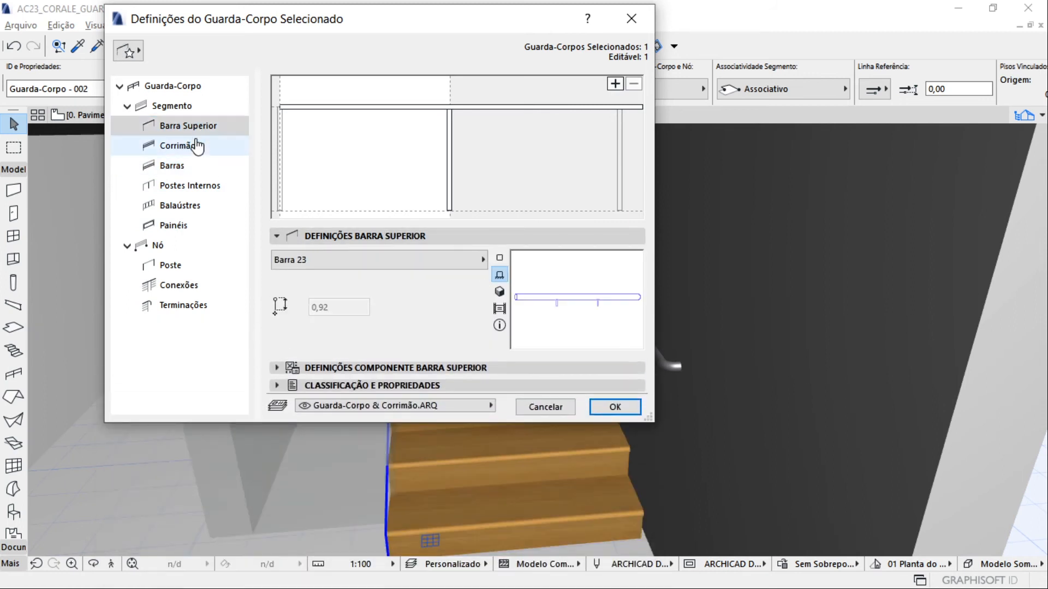
{"action": "left_click", "coordinate": [196, 146]}
{"action": "left_click", "coordinate": [393, 236]}
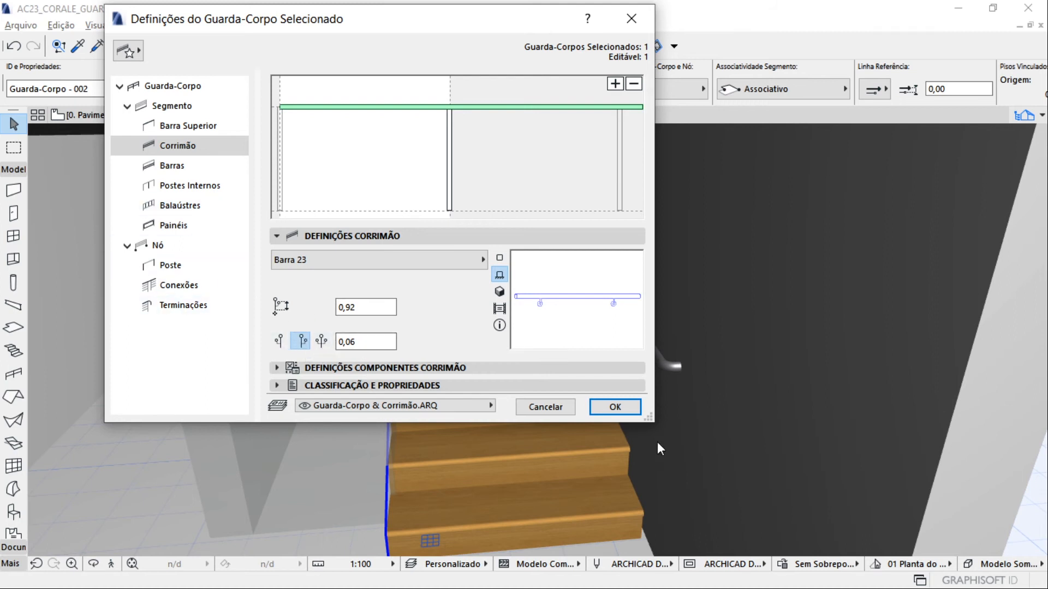
{"action": "left_click", "coordinate": [619, 406]}
{"action": "middle_click_drag", "start_coordinate": [377, 362], "coordinate": [613, 348], "text": "shift"}
{"action": "left_click_drag", "start_coordinate": [613, 349], "coordinate": [608, 339], "text": "shift"}
{"action": "middle_click_drag", "start_coordinate": [513, 313], "coordinate": [317, 330], "text": "shift"}
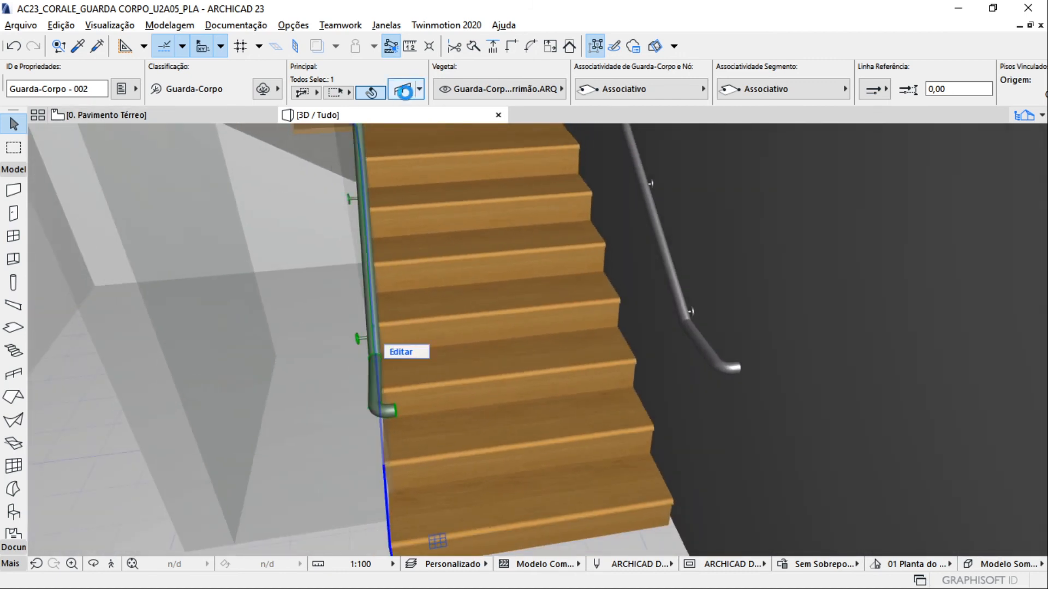
Give the selected inner handrail's Corrimão 1 termination the single-bend style and set its length to 0,05
{"action": "left_click", "coordinate": [404, 92]}
{"action": "left_click", "coordinate": [186, 304]}
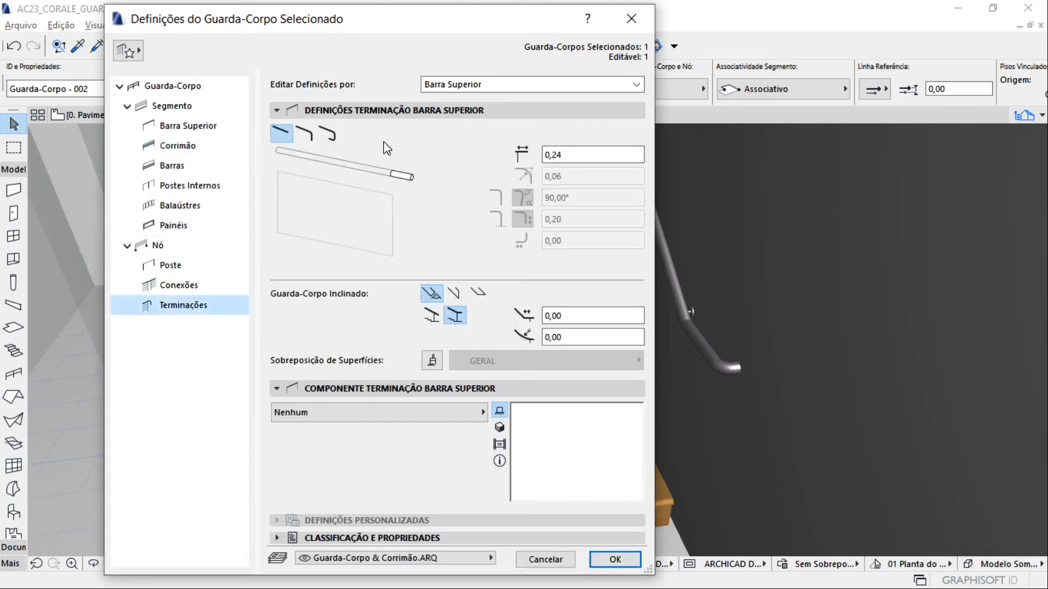
{"action": "left_click", "coordinate": [510, 88]}
{"action": "left_click", "coordinate": [480, 113]}
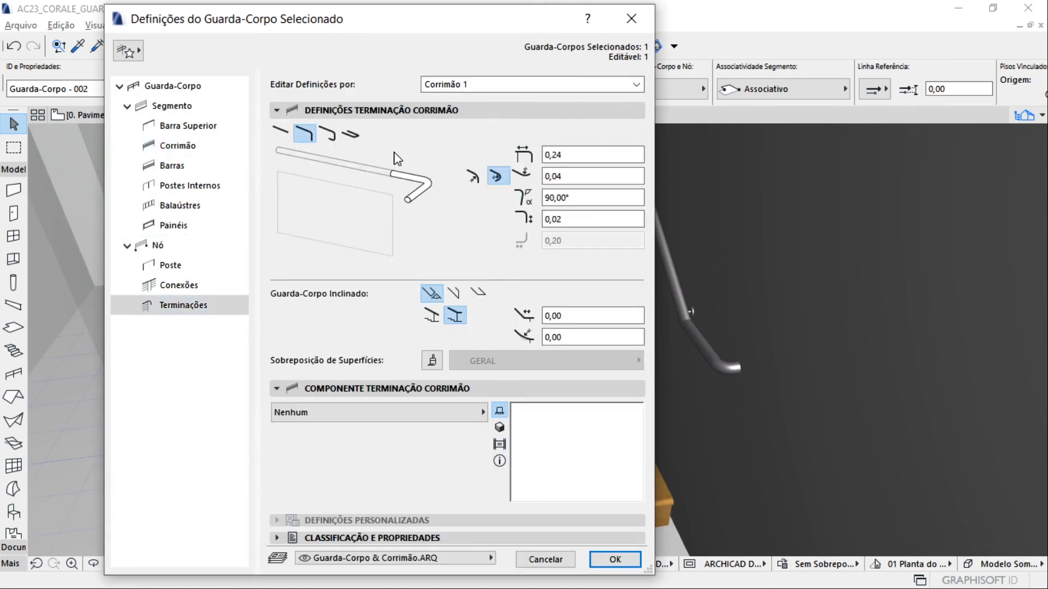
{"action": "left_click", "coordinate": [282, 134]}
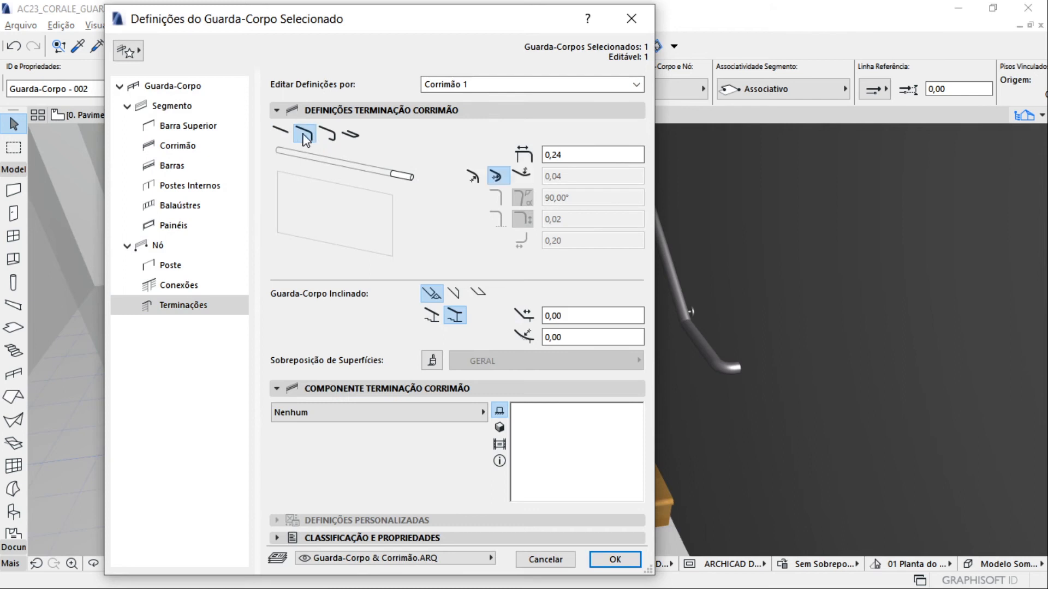
{"action": "left_click", "coordinate": [351, 134]}
{"action": "left_click", "coordinate": [302, 136]}
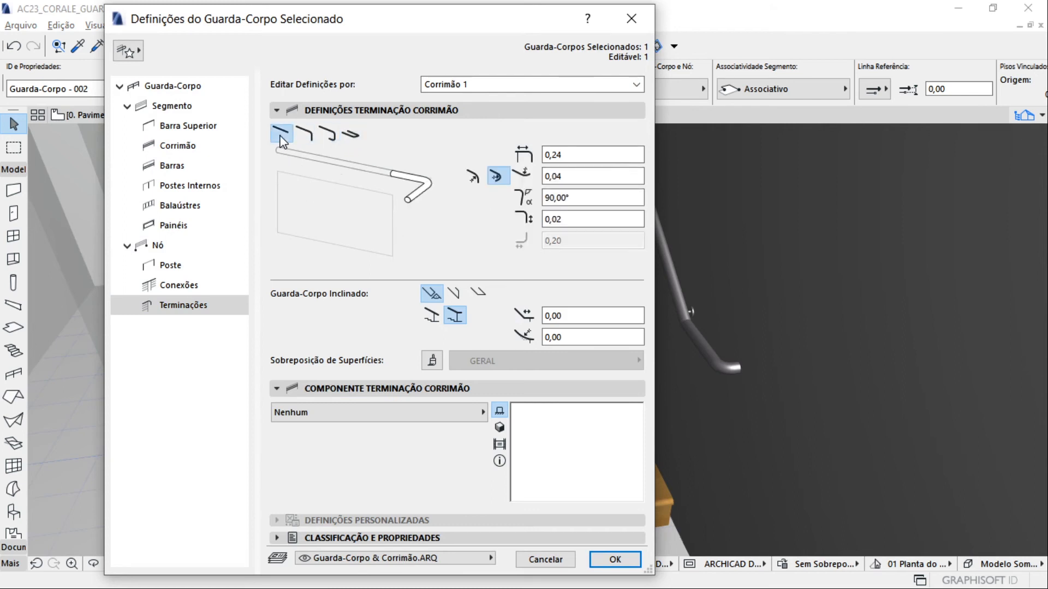
{"action": "left_click", "coordinate": [281, 136]}
{"action": "left_click", "coordinate": [304, 140]}
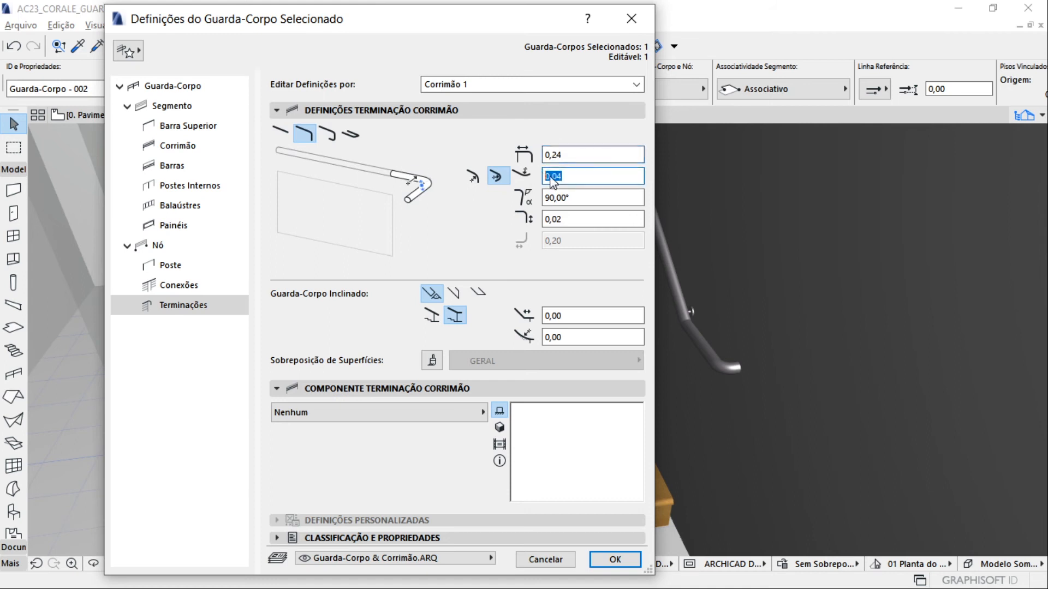
{"action": "left_click", "coordinate": [302, 136]}
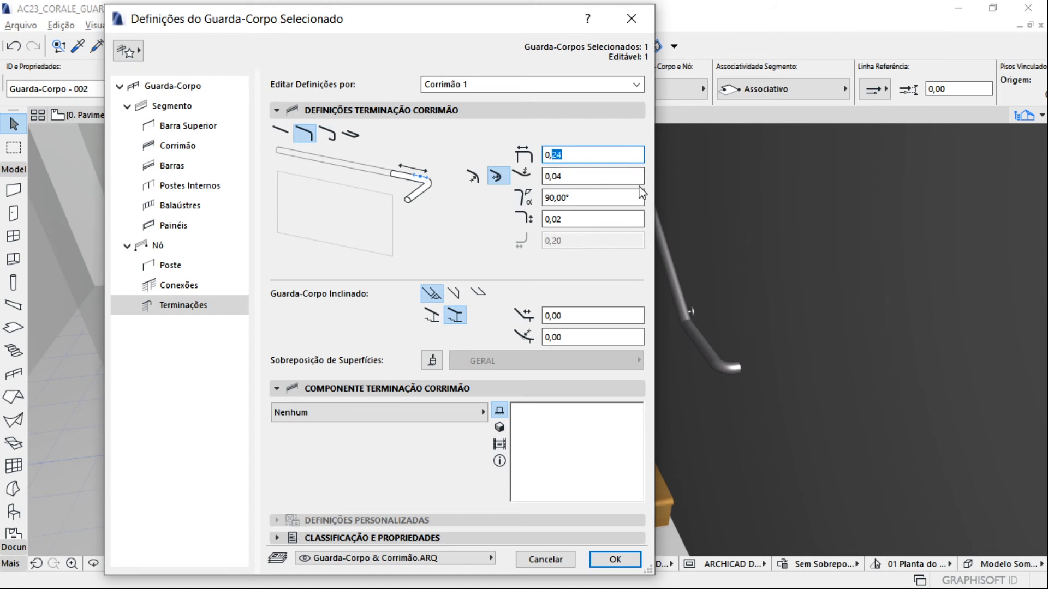
{"action": "key", "text": "Return"}
Change the inner handrail's Corrimão 1 termination from the sideways bend to the upward-curved end option
{"action": "middle_click_drag", "start_coordinate": [413, 381], "coordinate": [250, 211], "text": "shift"}
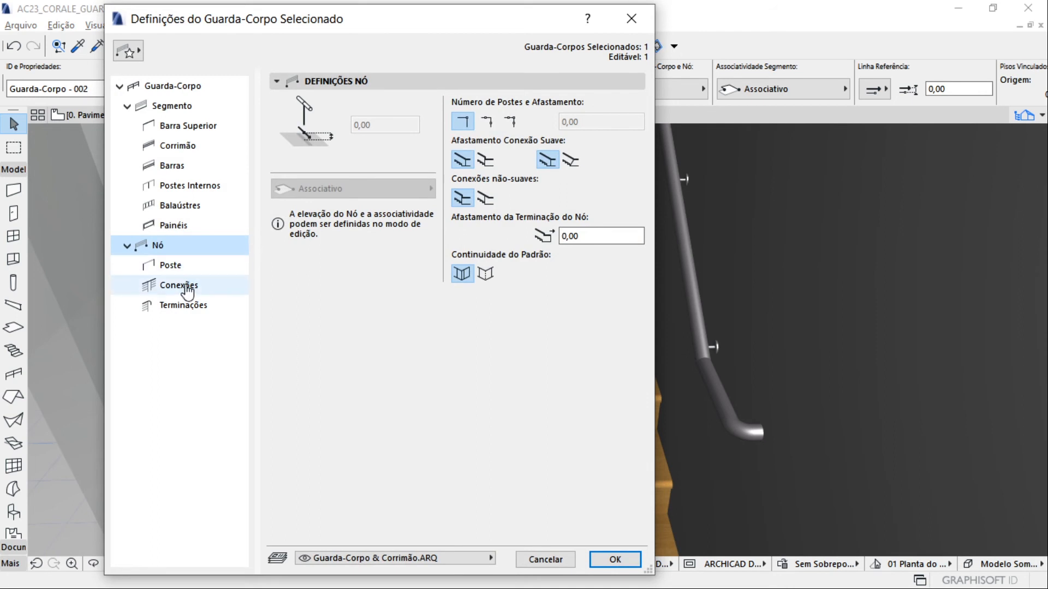
{"action": "left_click", "coordinate": [185, 306]}
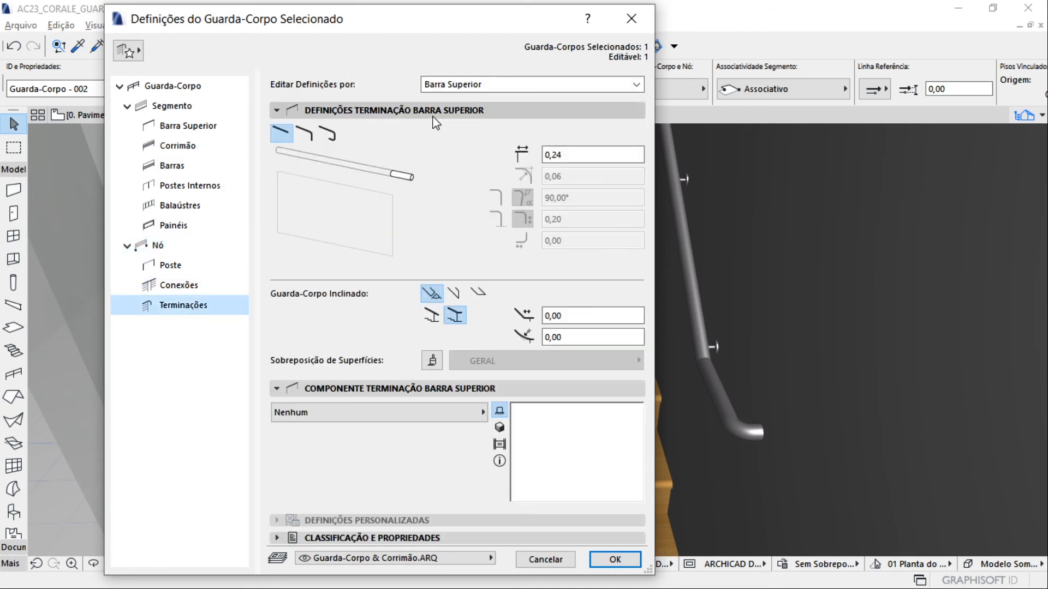
{"action": "left_click", "coordinate": [463, 85]}
{"action": "left_click", "coordinate": [473, 113]}
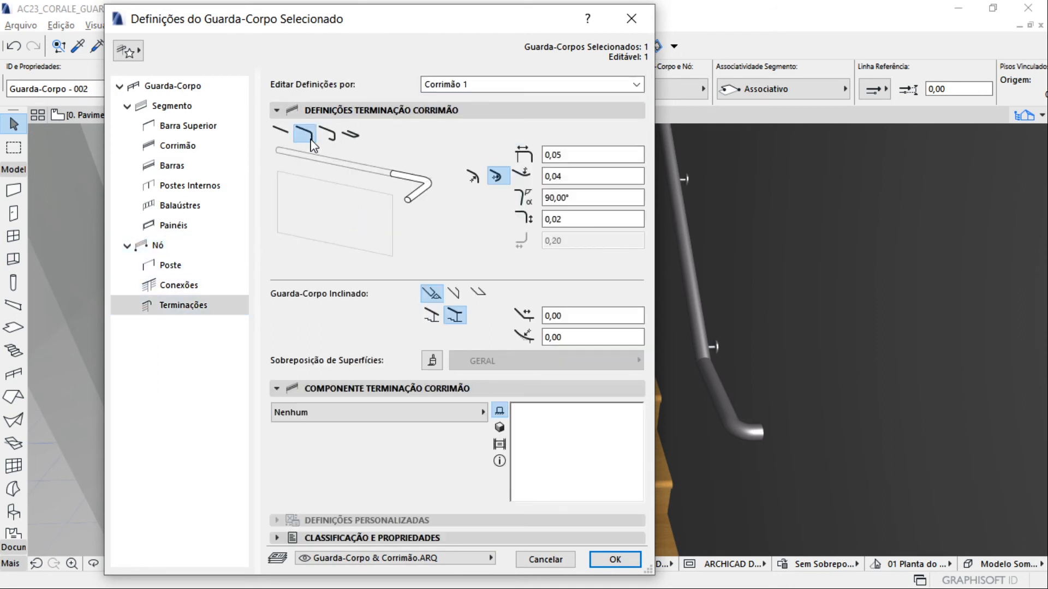
{"action": "left_click", "coordinate": [475, 179]}
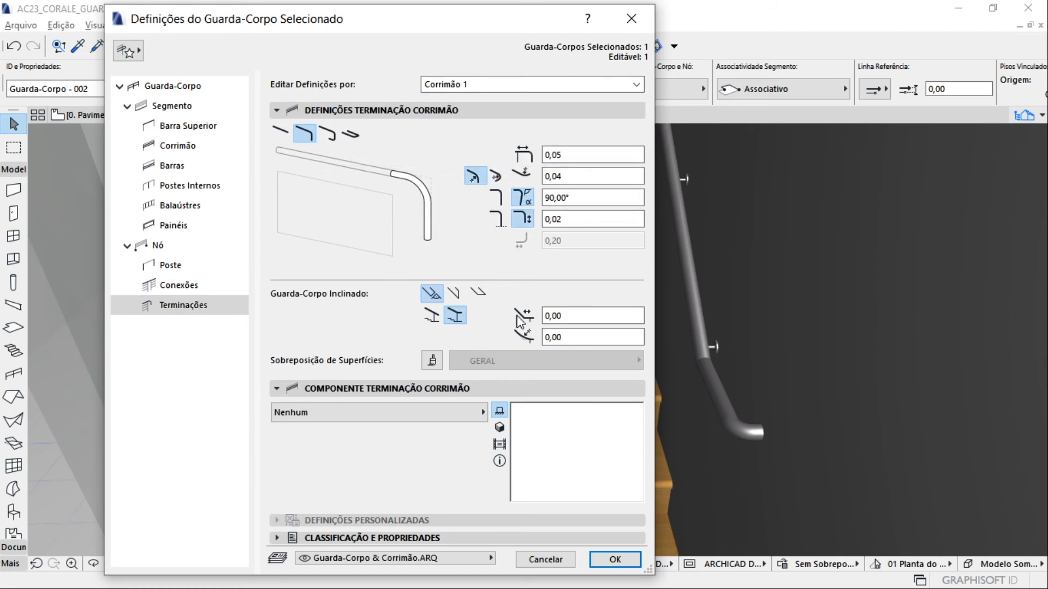
{"action": "left_click", "coordinate": [522, 176]}
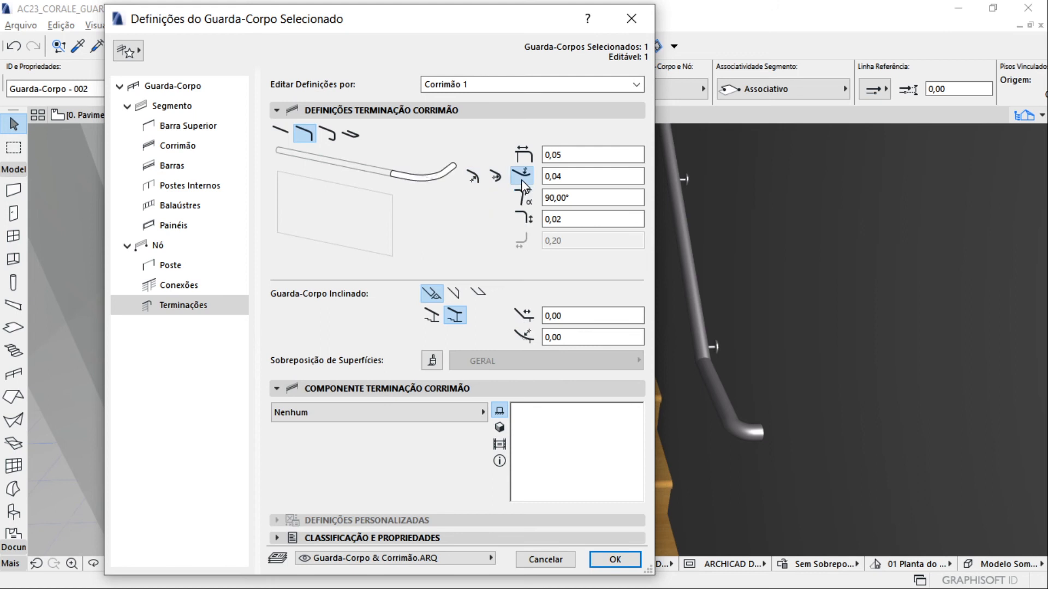
{"action": "left_click", "coordinate": [612, 560]}
Compare the sideways bend with the upward-curved end in the Corrimão 1 termination settings and apply the upward-curved one
{"action": "middle_click_drag", "start_coordinate": [433, 431], "coordinate": [532, 331], "text": "shift"}
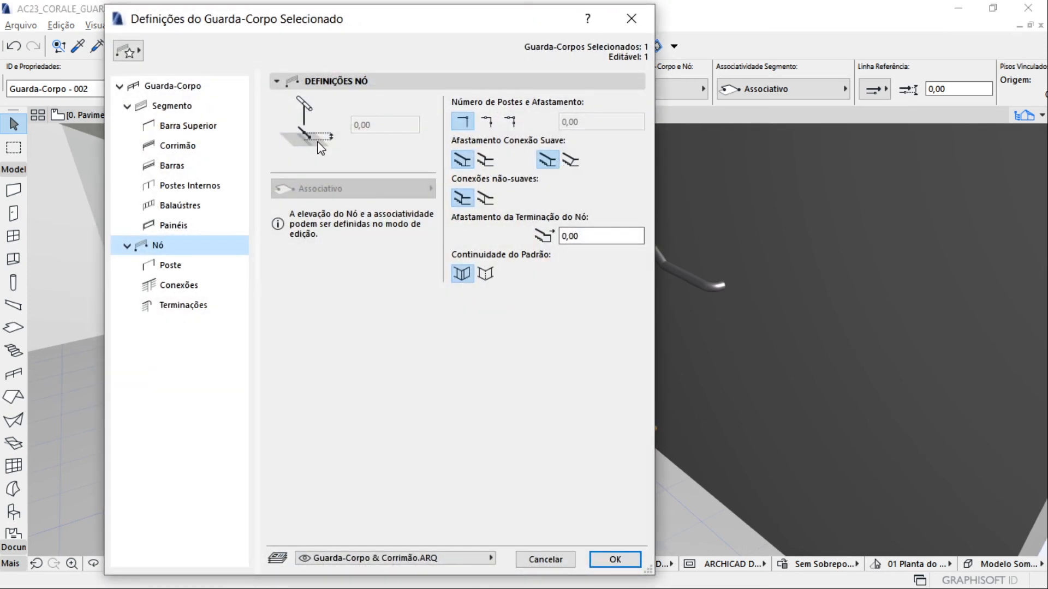
{"action": "left_click", "coordinate": [214, 304]}
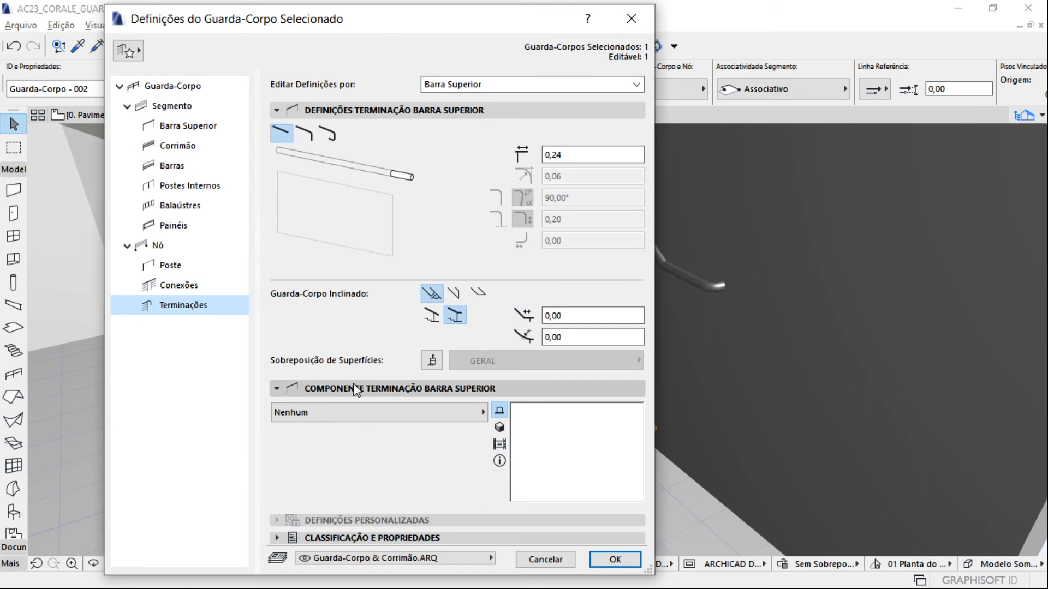
{"action": "left_click", "coordinate": [484, 89]}
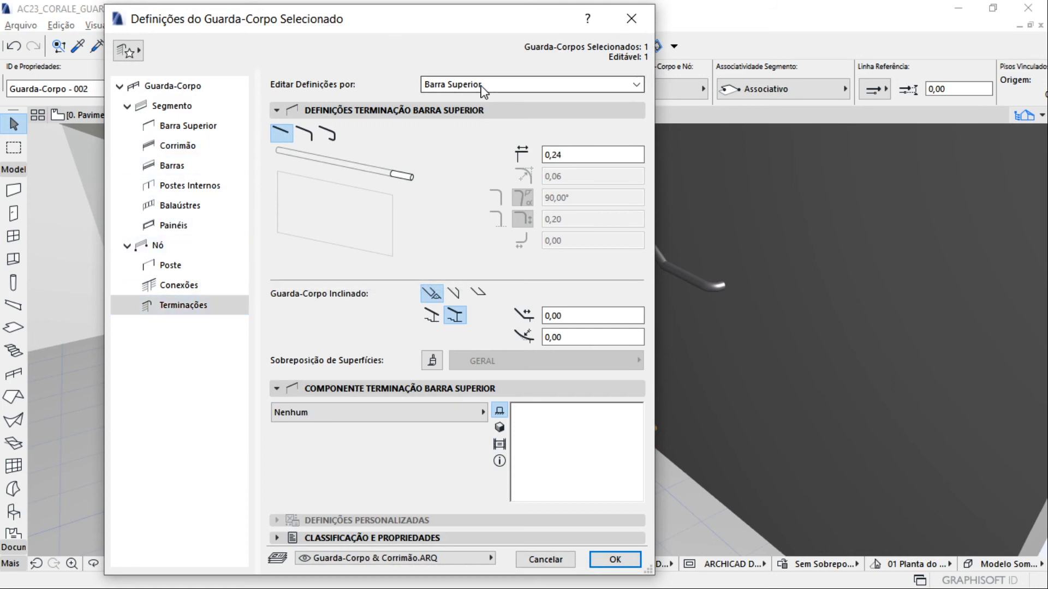
{"action": "left_click", "coordinate": [489, 110]}
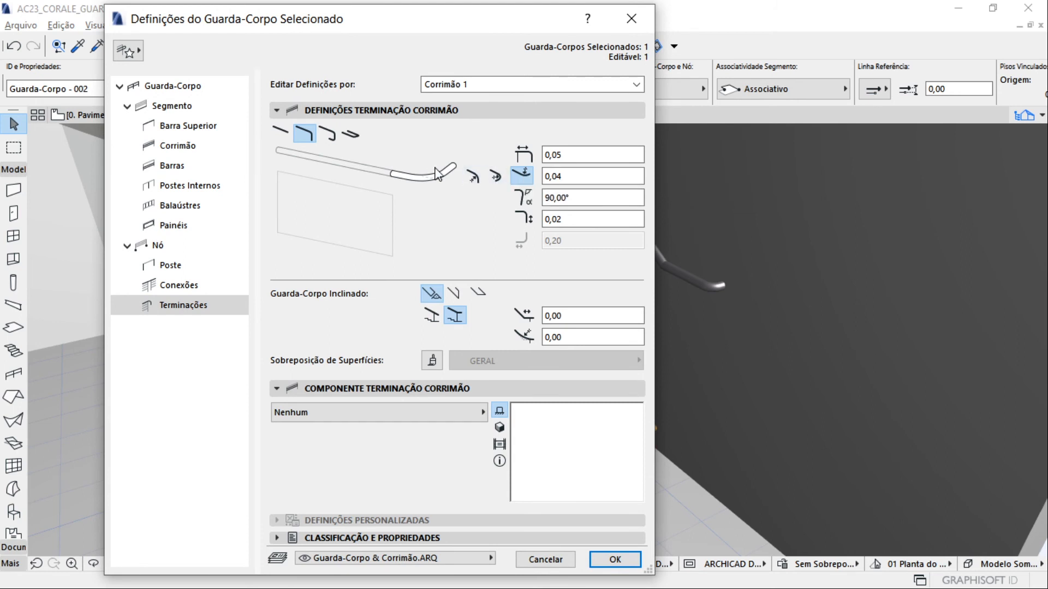
{"action": "left_click", "coordinate": [497, 176]}
{"action": "left_click", "coordinate": [639, 568]}
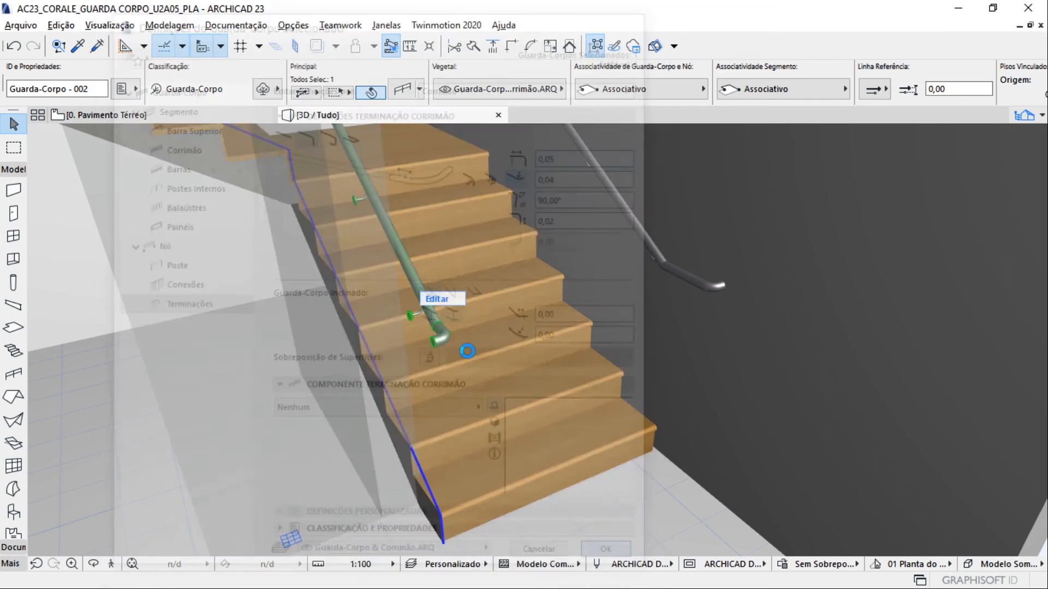
Examine the inner handrail's lower end and its nearby fixings around the bottom steps
{"action": "scroll", "coordinate": [453, 352], "scroll_direction": "up", "scroll_amount": 3}
{"action": "middle_click_drag", "start_coordinate": [439, 354], "coordinate": [580, 304], "text": "shift"}
{"action": "scroll", "coordinate": [407, 262], "scroll_direction": "up", "scroll_amount": 3}
{"action": "middle_click_drag", "start_coordinate": [407, 262], "coordinate": [568, 371], "text": "shift"}
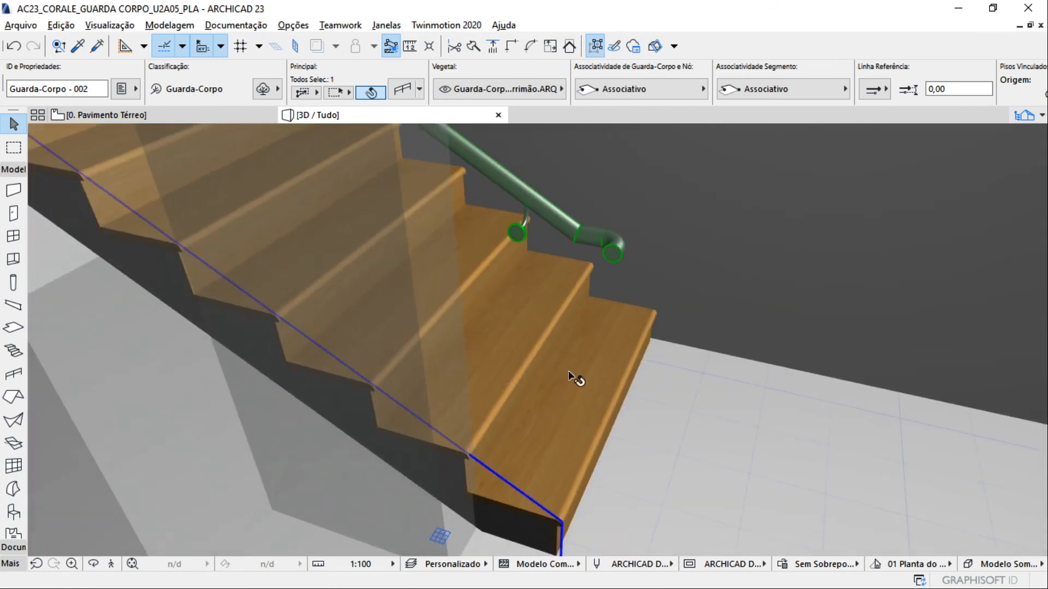
{"action": "middle_click_drag", "start_coordinate": [480, 328], "coordinate": [410, 317], "text": "shift"}
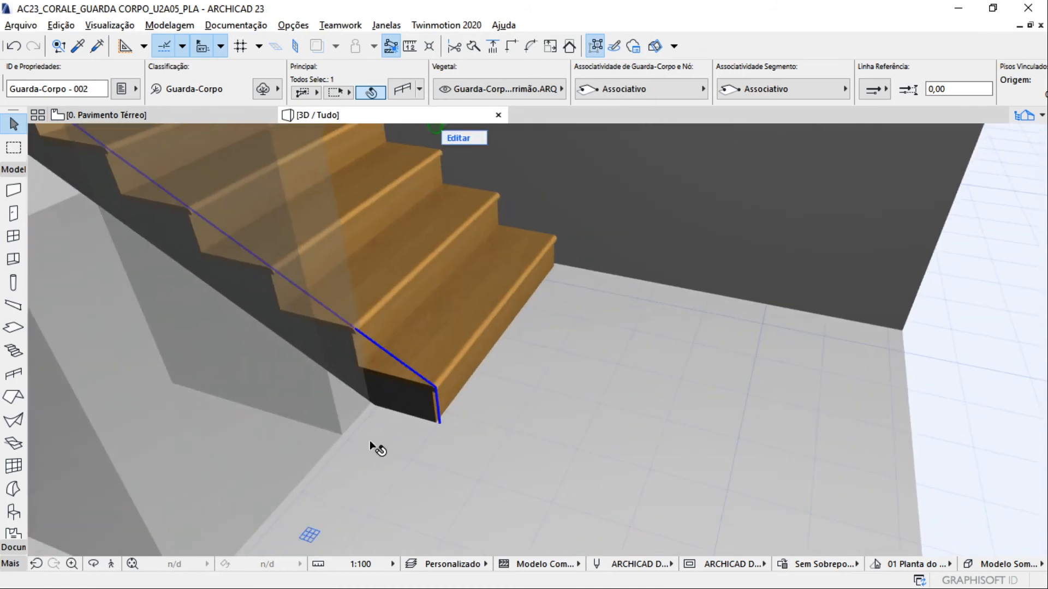
{"action": "scroll", "coordinate": [371, 436], "scroll_direction": "down", "scroll_amount": 2}
{"action": "middle_click_drag", "start_coordinate": [378, 407], "coordinate": [457, 513], "text": "shift"}
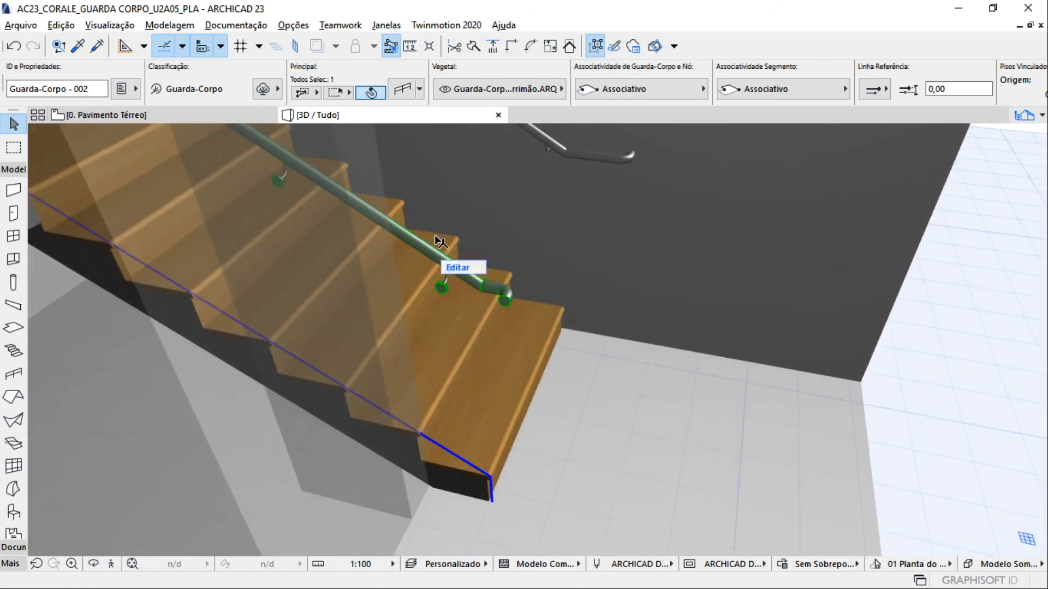
{"action": "scroll", "coordinate": [443, 278], "scroll_direction": "up", "scroll_amount": 1}
{"action": "middle_click_drag", "start_coordinate": [439, 293], "coordinate": [358, 414], "text": "shift"}
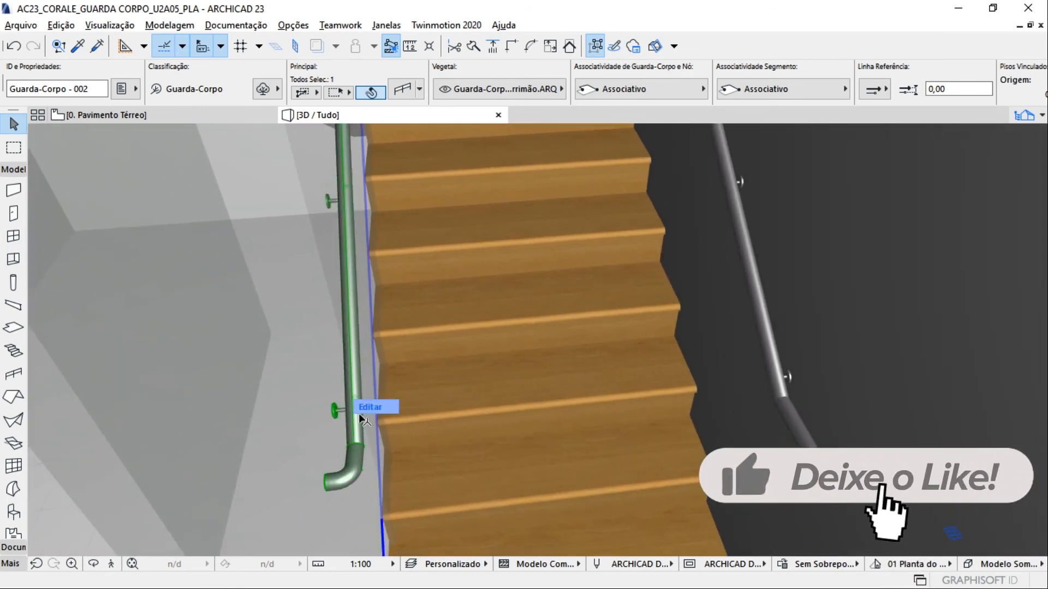
Distribute the inner handrail's fixings by posts (Distribuir por Postes), removing them from each segment's first and last post
{"action": "left_click", "coordinate": [396, 92]}
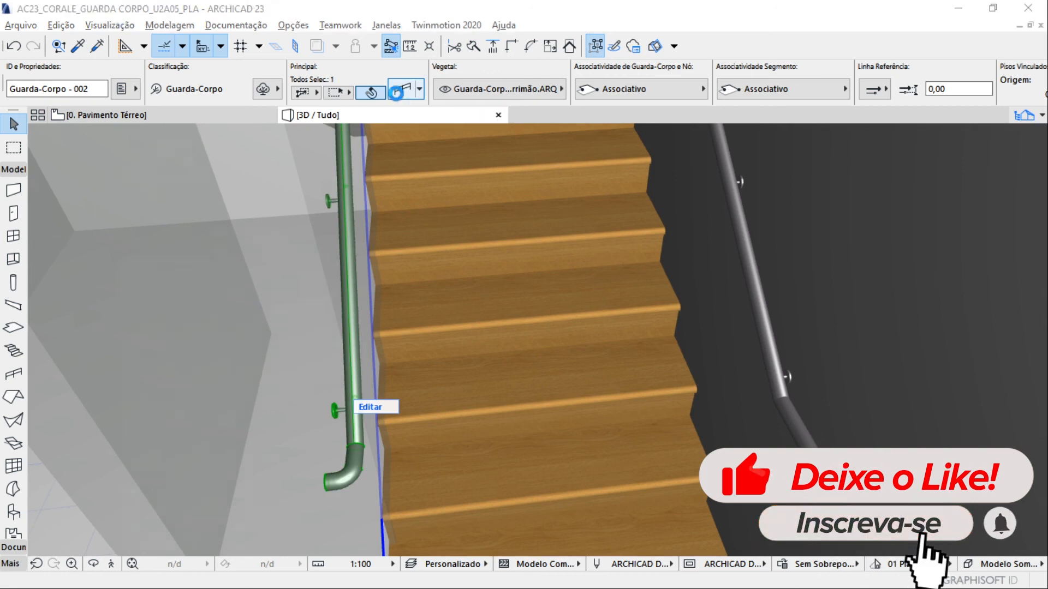
{"action": "left_click", "coordinate": [200, 146]}
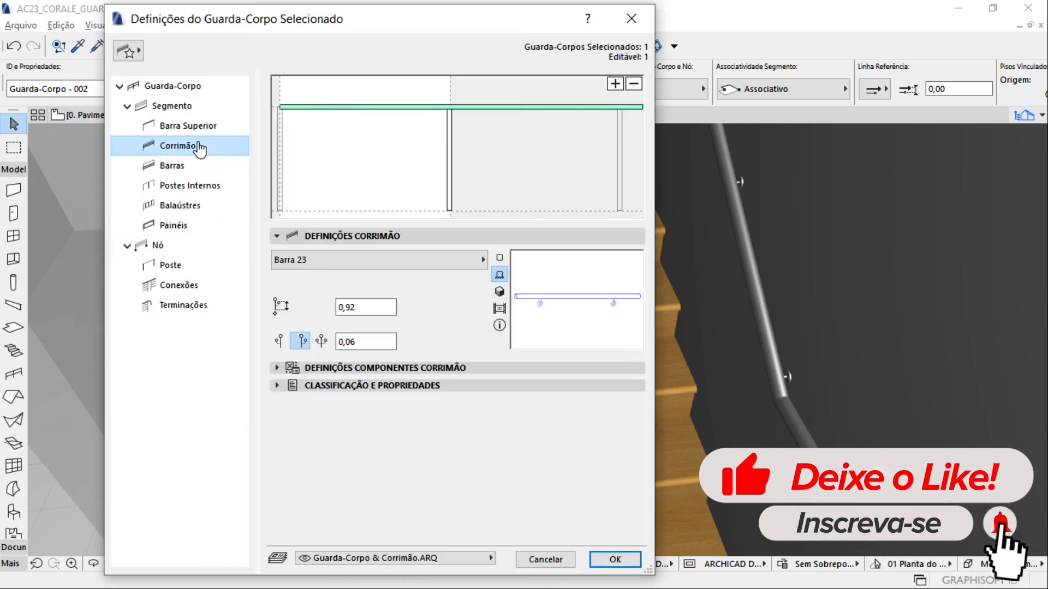
{"action": "left_click", "coordinate": [312, 367]}
{"action": "left_click", "coordinate": [302, 276]}
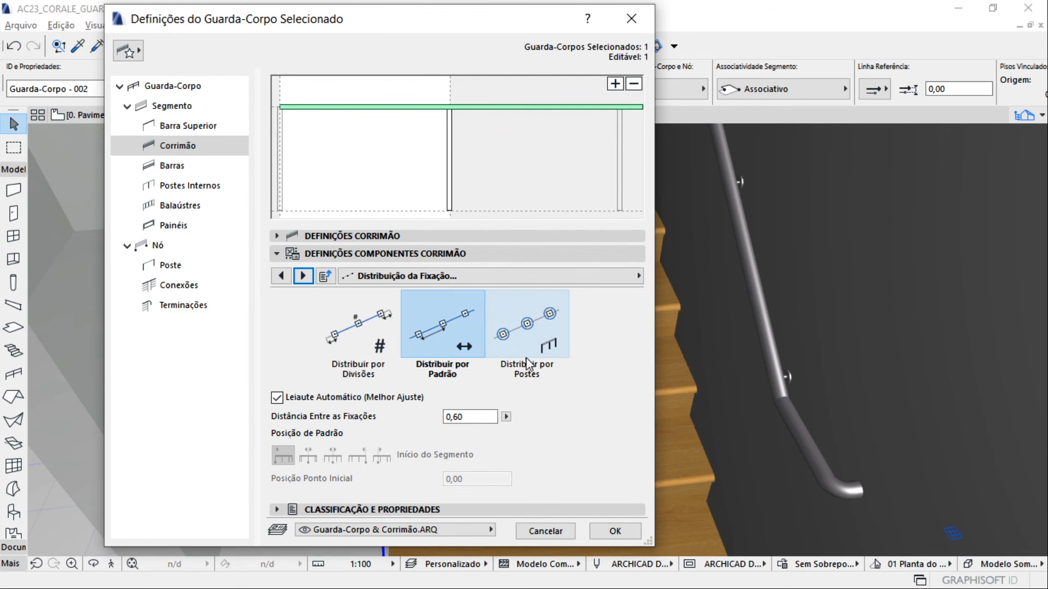
{"action": "left_click", "coordinate": [534, 341]}
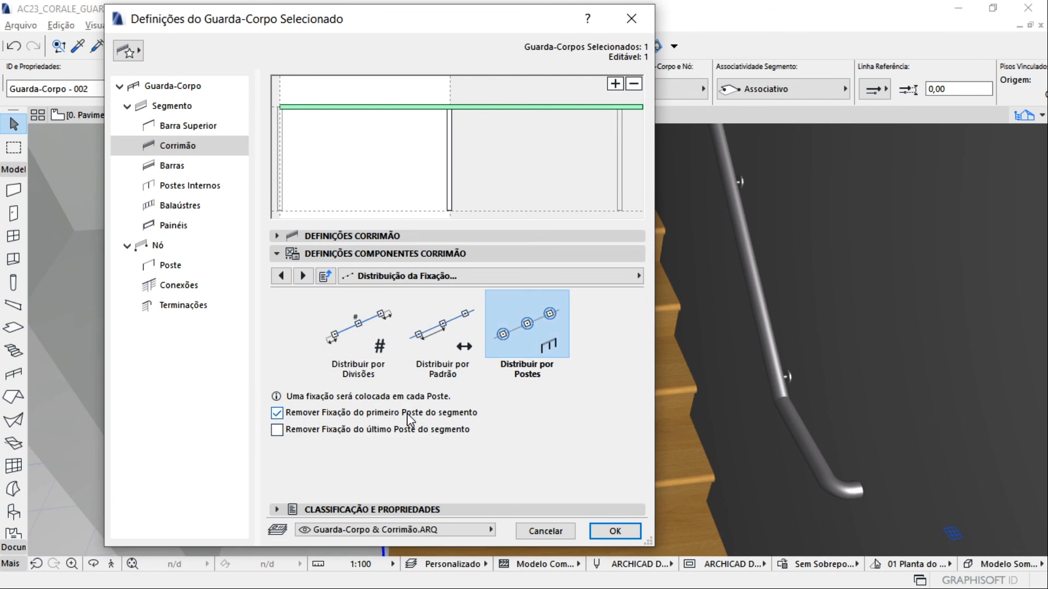
{"action": "left_click", "coordinate": [276, 430]}
{"action": "left_click", "coordinate": [615, 531]}
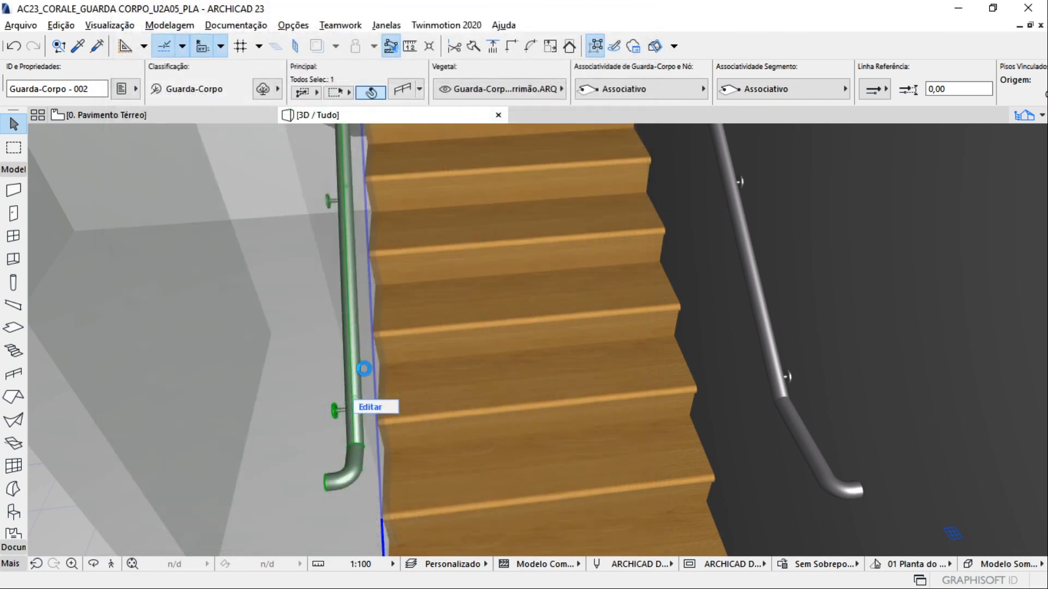
Examine the fixings along the inner handrail on the lower and upper flights
{"action": "scroll", "coordinate": [341, 408], "scroll_direction": "down", "scroll_amount": 1}
{"action": "middle_click_drag", "start_coordinate": [342, 407], "coordinate": [452, 304], "text": "shift"}
{"action": "scroll", "coordinate": [516, 306], "scroll_direction": "down", "scroll_amount": 5}
{"action": "scroll", "coordinate": [516, 305], "scroll_direction": "down", "scroll_amount": 2}
{"action": "scroll", "coordinate": [543, 343], "scroll_direction": "up", "scroll_amount": 3}
{"action": "middle_click_drag", "start_coordinate": [544, 342], "coordinate": [376, 415], "text": "shift"}
{"action": "middle_click_drag", "start_coordinate": [377, 415], "coordinate": [501, 495]}
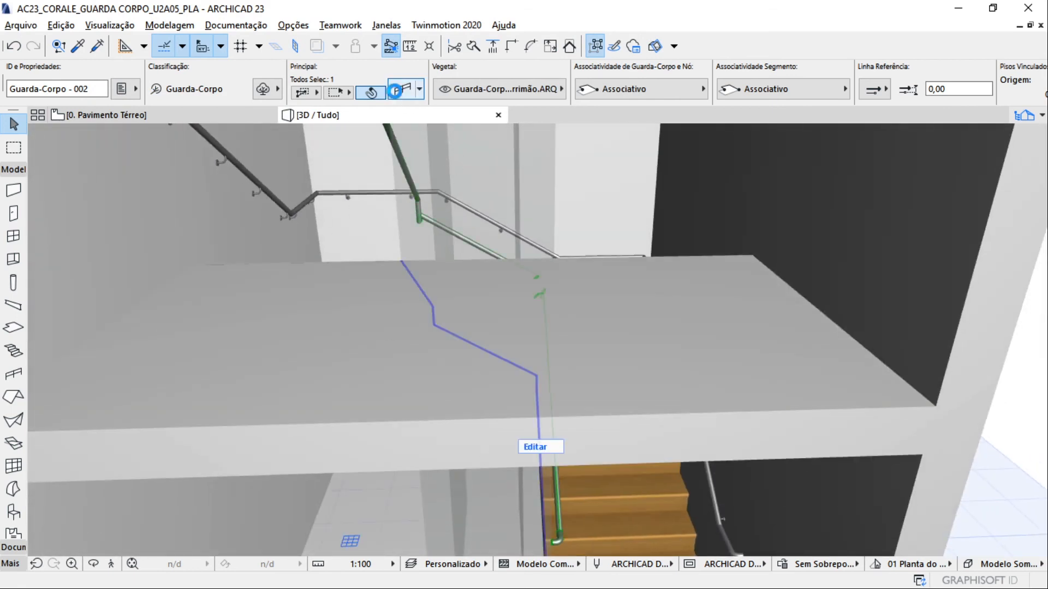
Switch the inner handrail's fixing distribution to Distribuir por Padrão with Leiaute Automático and enter a new distance between fixings
{"action": "left_click", "coordinate": [396, 90]}
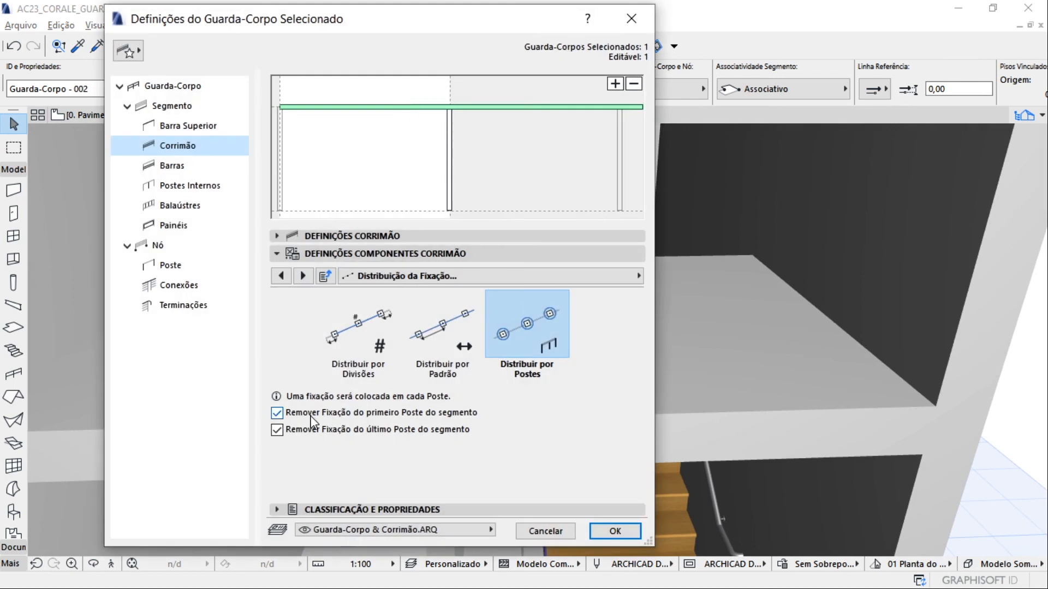
{"action": "left_click", "coordinate": [310, 415]}
{"action": "left_click", "coordinate": [304, 276]}
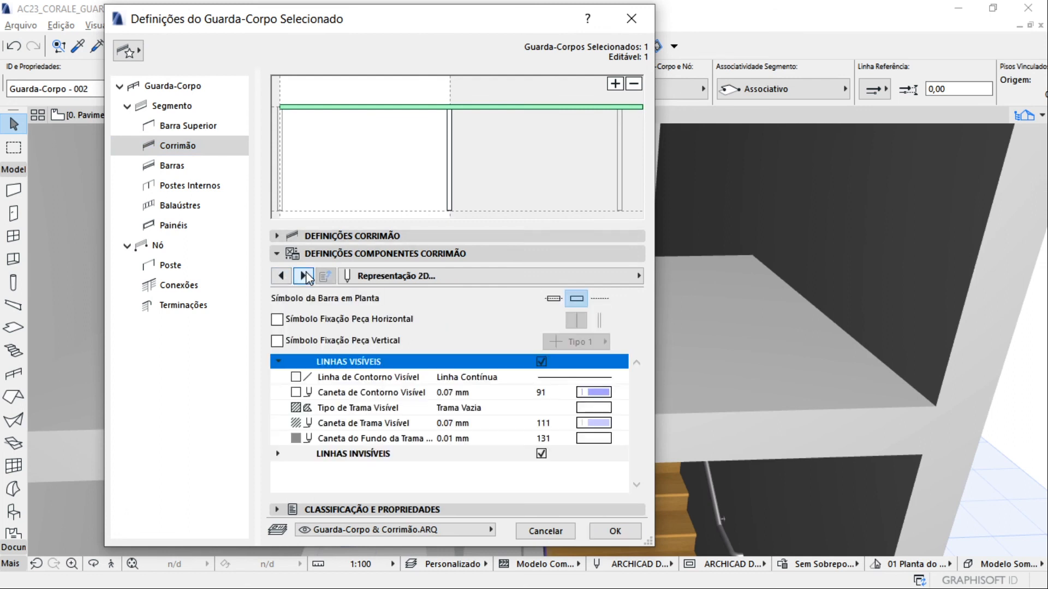
{"action": "left_click", "coordinate": [304, 276]}
{"action": "left_click", "coordinate": [281, 275]}
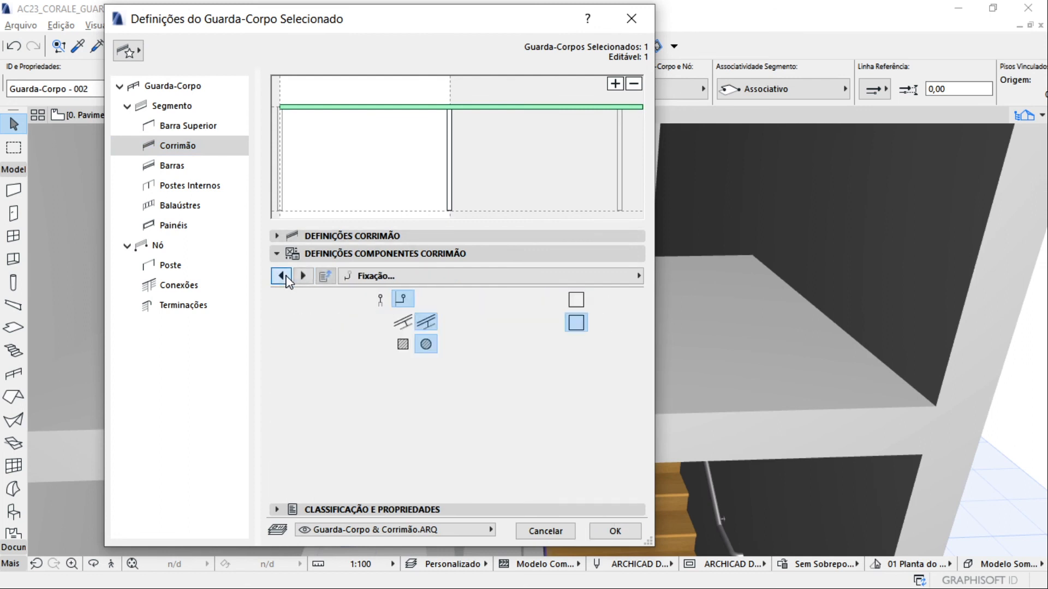
{"action": "left_click", "coordinate": [282, 276]}
{"action": "left_click", "coordinate": [428, 352]}
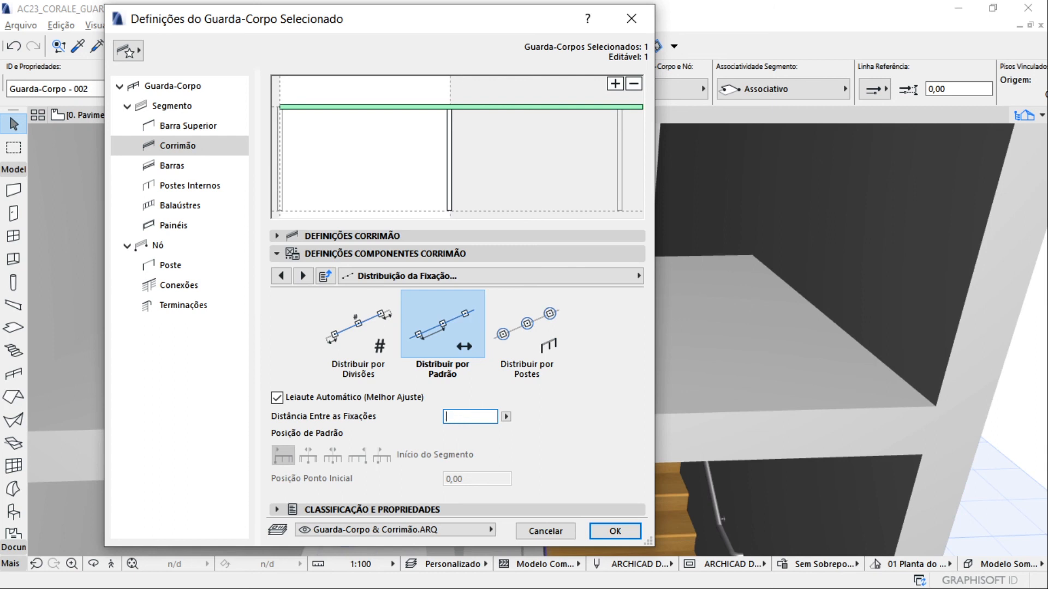
{"action": "key", "text": "Return"}
Deselect the handrail and examine both handrails along the whole enclosed stair from several sides
{"action": "scroll", "coordinate": [460, 423], "scroll_direction": "up", "scroll_amount": 10}
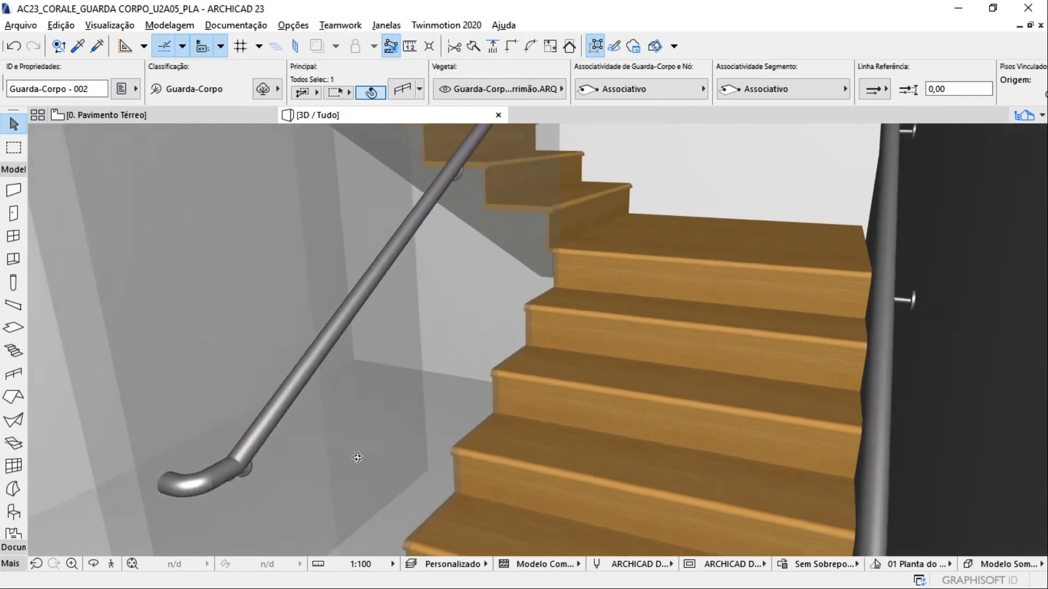
{"action": "middle_click_drag", "start_coordinate": [357, 458], "coordinate": [728, 398], "text": "shift"}
{"action": "scroll", "coordinate": [636, 213], "scroll_direction": "up", "scroll_amount": 1}
{"action": "scroll", "coordinate": [637, 212], "scroll_direction": "down", "scroll_amount": 2}
{"action": "middle_click_drag", "start_coordinate": [417, 227], "coordinate": [179, 283], "text": "shift"}
{"action": "scroll", "coordinate": [199, 229], "scroll_direction": "up", "scroll_amount": 5}
{"action": "scroll", "coordinate": [179, 283], "scroll_direction": "down", "scroll_amount": 6}
{"action": "middle_click_drag", "start_coordinate": [464, 391], "coordinate": [316, 297], "text": "shift"}
{"action": "left_click", "coordinate": [641, 290]}
{"action": "middle_click_drag", "start_coordinate": [640, 289], "coordinate": [433, 289], "text": "shift"}
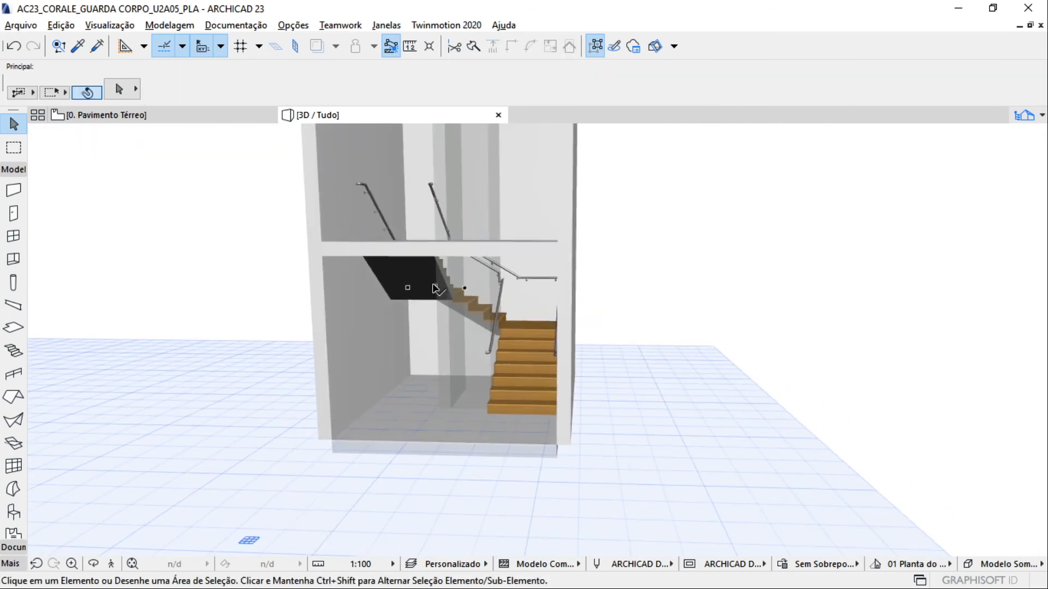
{"action": "middle_click_drag", "start_coordinate": [359, 330], "coordinate": [417, 322], "text": "shift"}
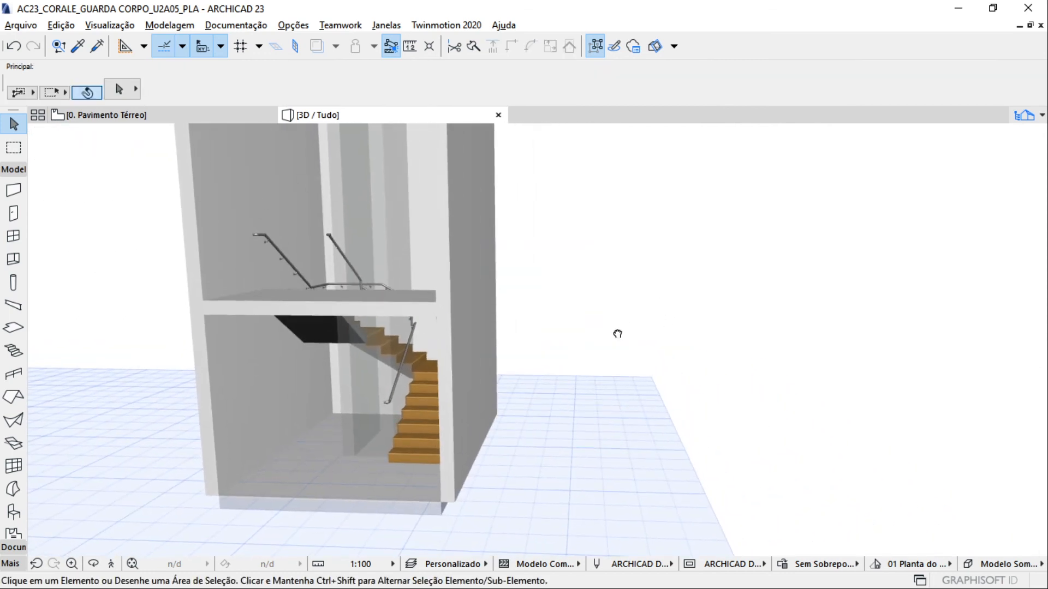
{"action": "scroll", "coordinate": [343, 173], "scroll_direction": "up", "scroll_amount": 5}
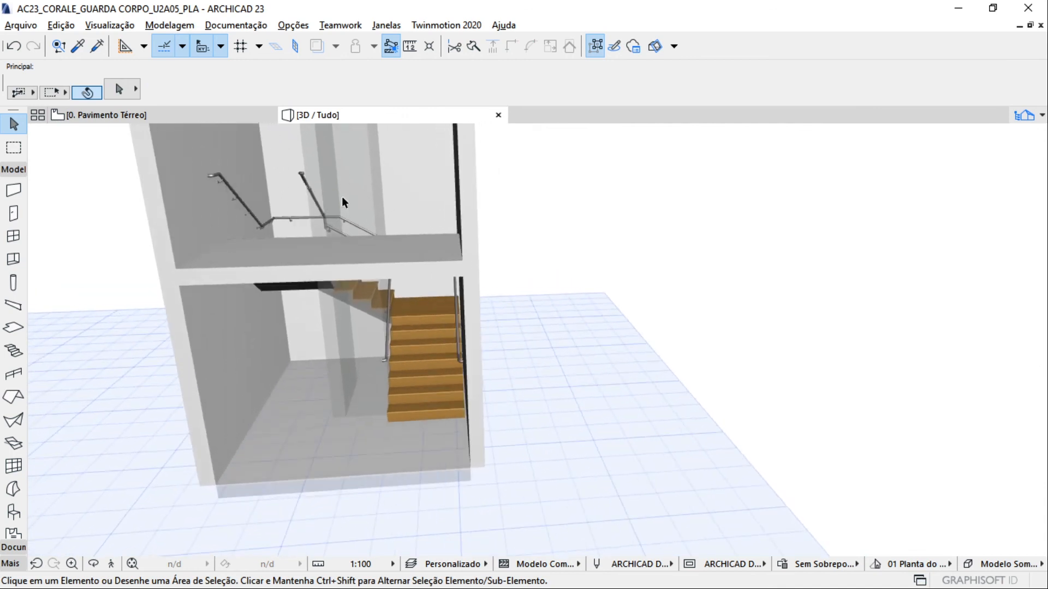
{"action": "middle_click_drag", "start_coordinate": [298, 276], "coordinate": [674, 322], "text": "shift"}
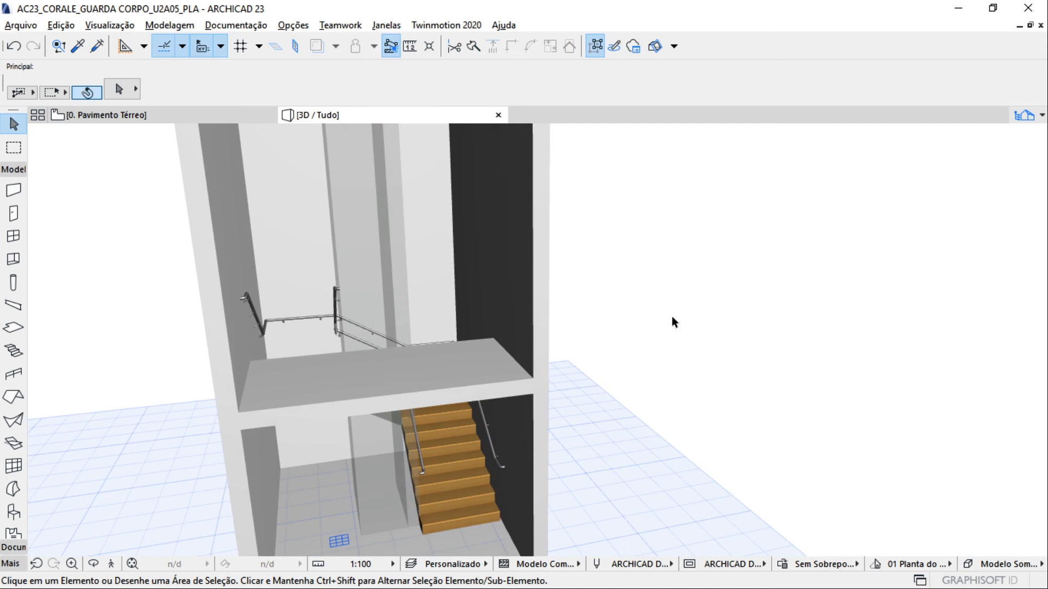